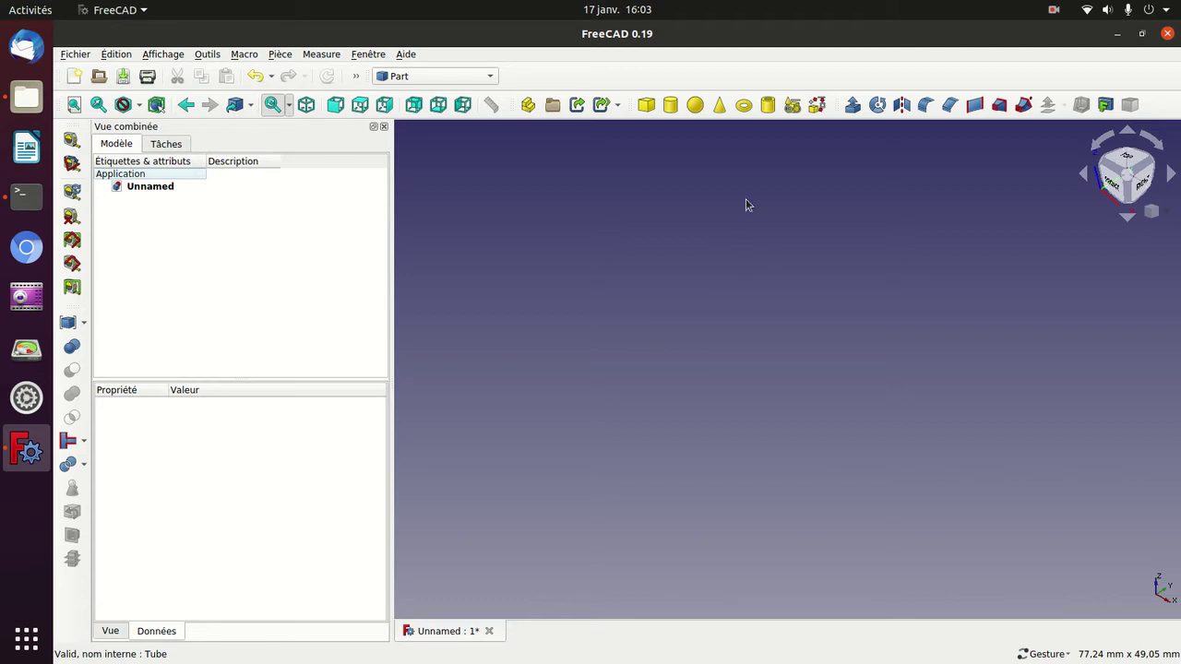
Add a Part tube, orbit to a tilted front view, then start a fresh empty document.
{"action": "left_click", "coordinate": [767, 110]}
{"action": "mouse_move", "coordinate": [662, 269]}
{"action": "left_mouse_down"}
{"action": "mouse_move", "coordinate": [739, 328]}
{"action": "mouse_move", "coordinate": [645, 224]}
{"action": "mouse_move", "coordinate": [621, 351]}
{"action": "mouse_move", "coordinate": [645, 314]}
{"action": "left_mouse_up"}
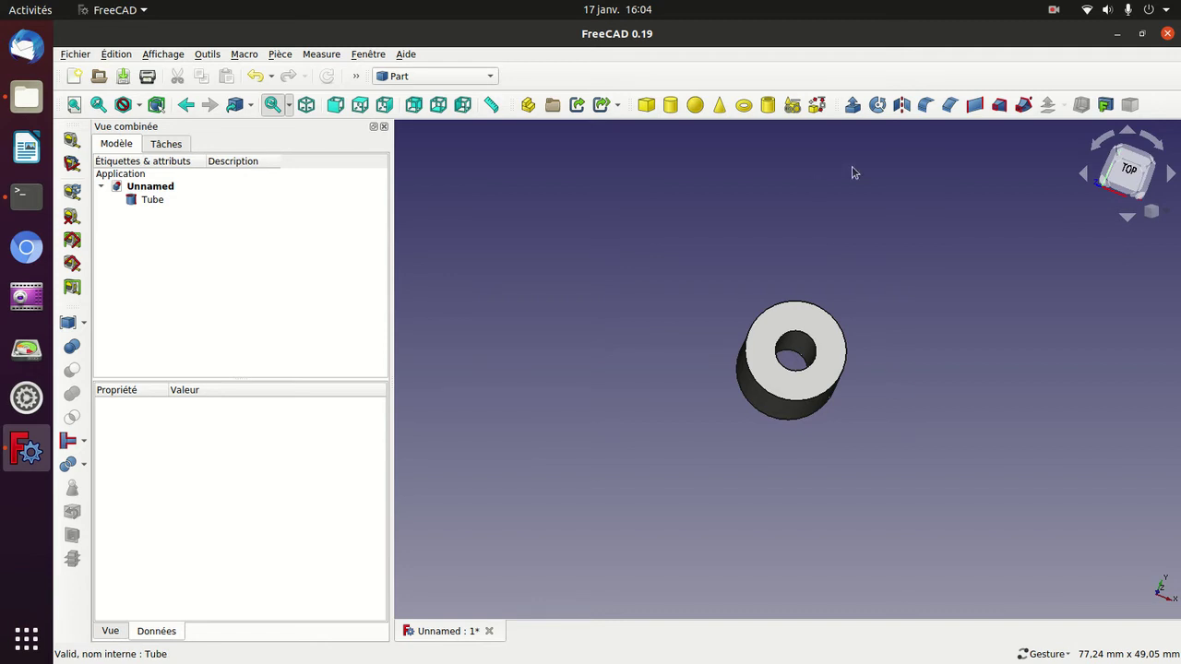
{"action": "left_click_drag", "start_coordinate": [948, 260], "coordinate": [922, 181]}
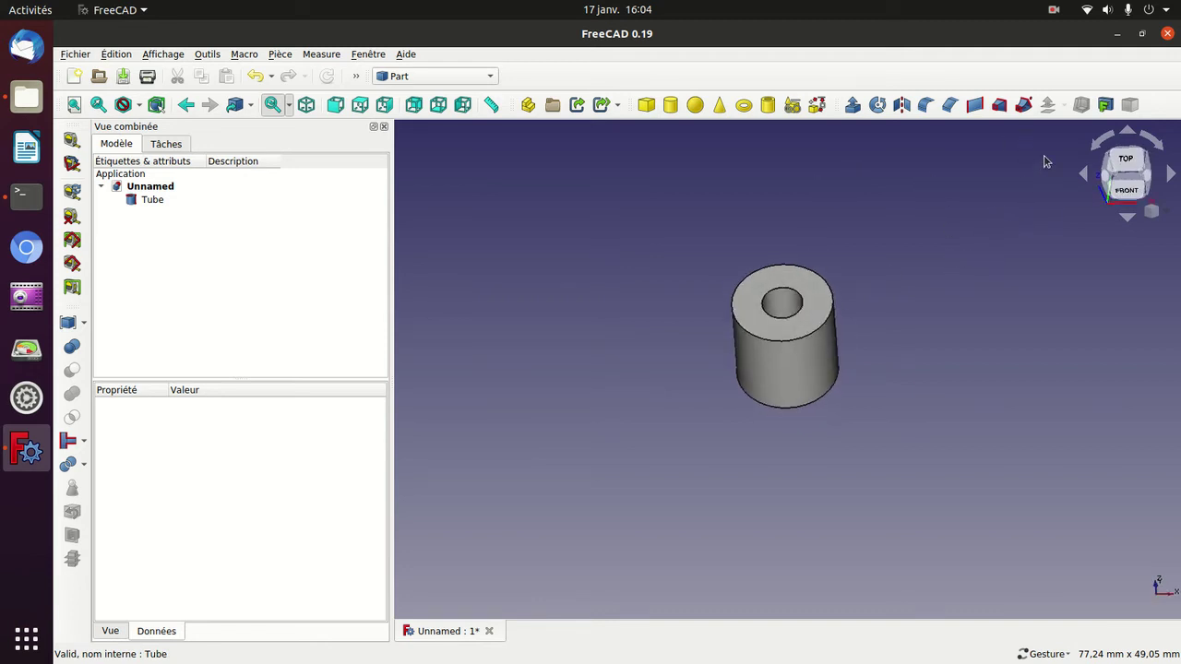
{"action": "left_click", "coordinate": [1053, 10]}
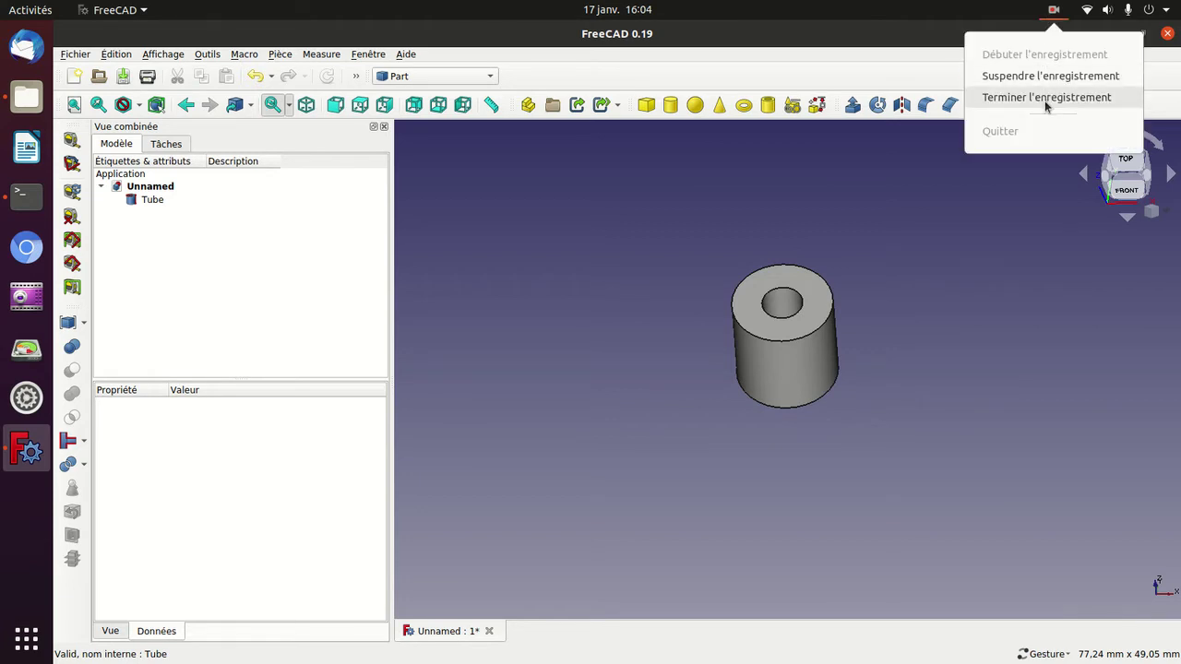
{"action": "left_click", "coordinate": [1045, 97]}
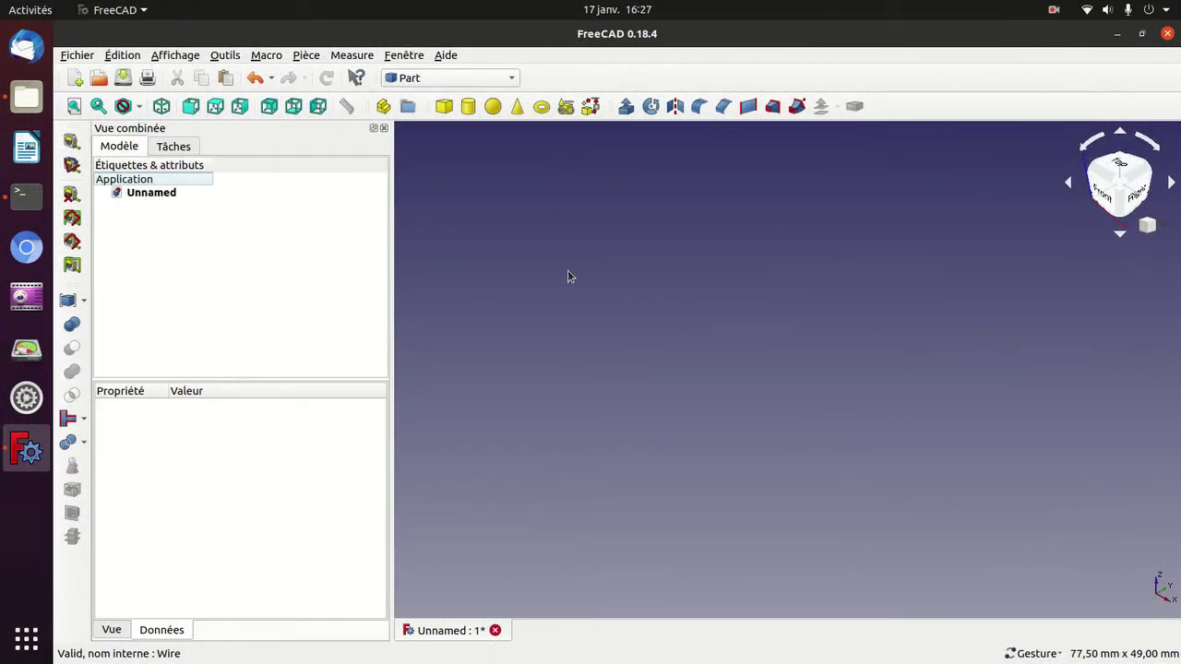
Add two cylinders and widen Cylindre001 to a 5 mm radius.
{"action": "left_click", "coordinate": [469, 106]}
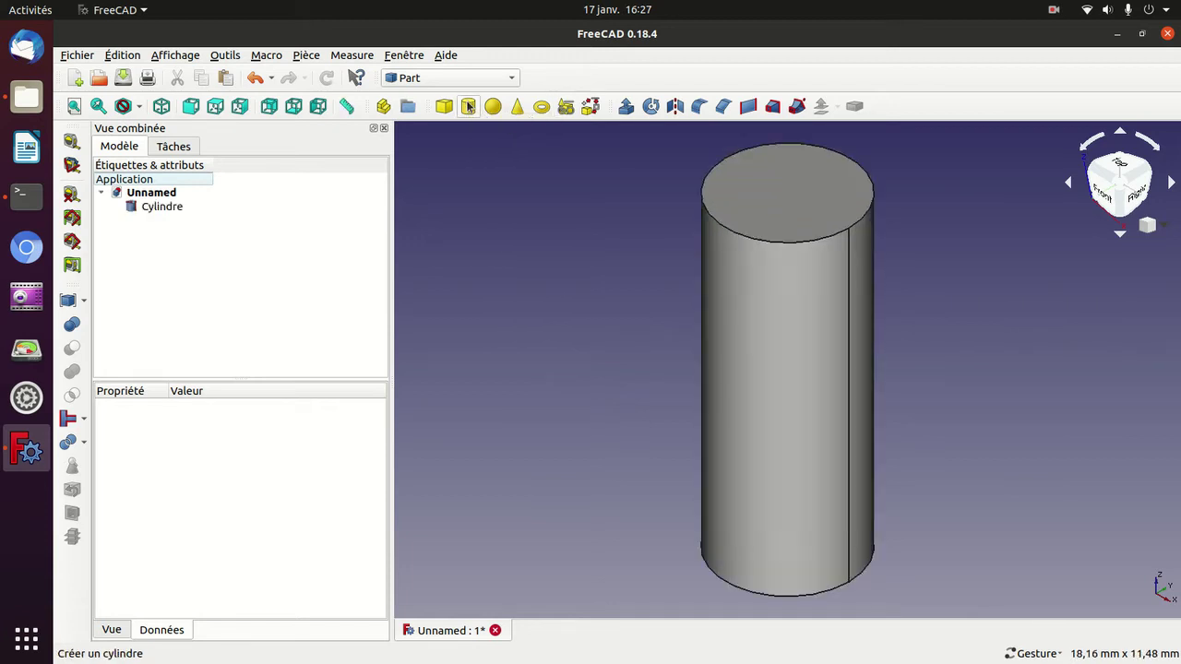
{"action": "left_click", "coordinate": [468, 106]}
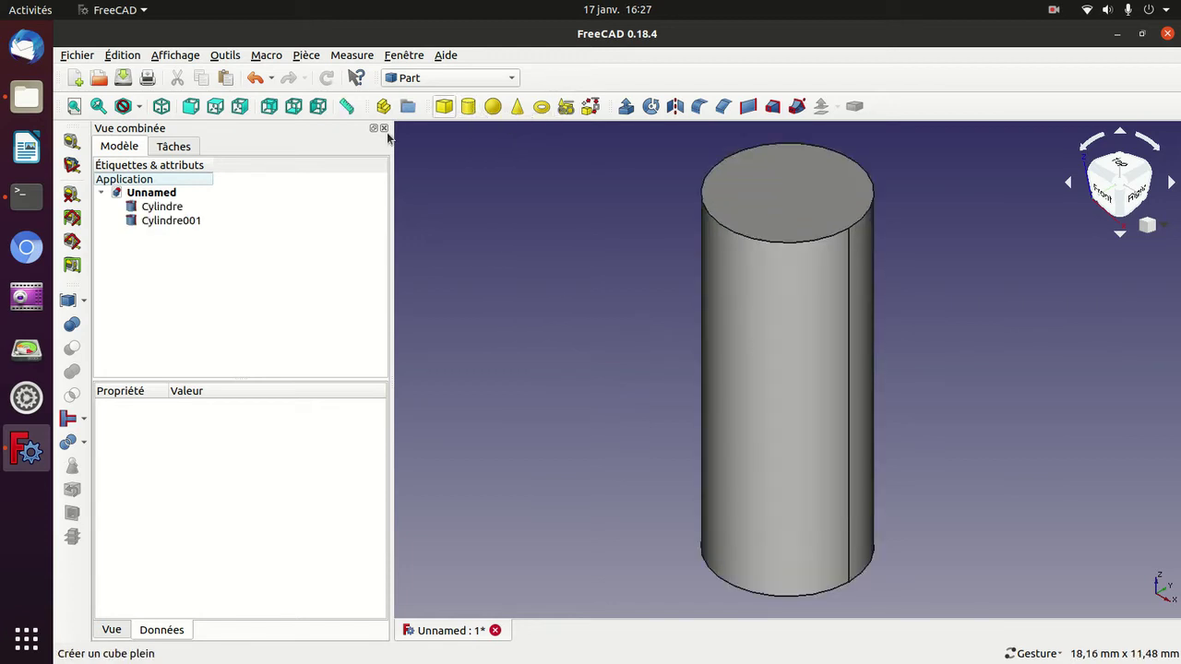
{"action": "left_click", "coordinate": [187, 220]}
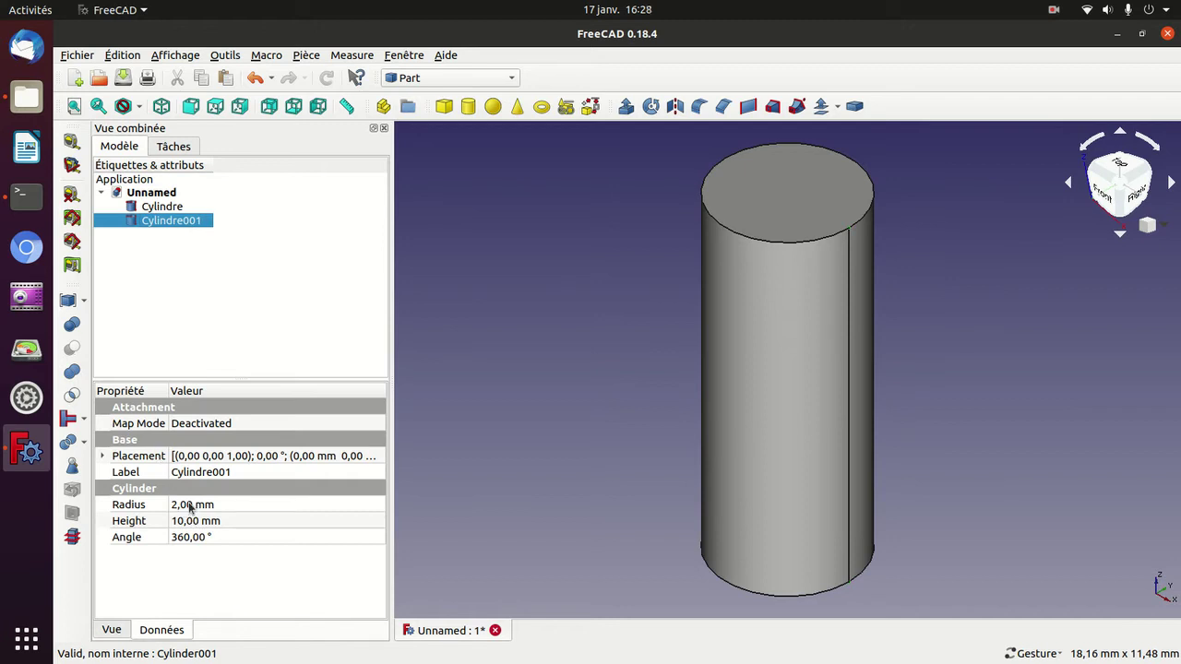
{"action": "left_click", "coordinate": [190, 505]}
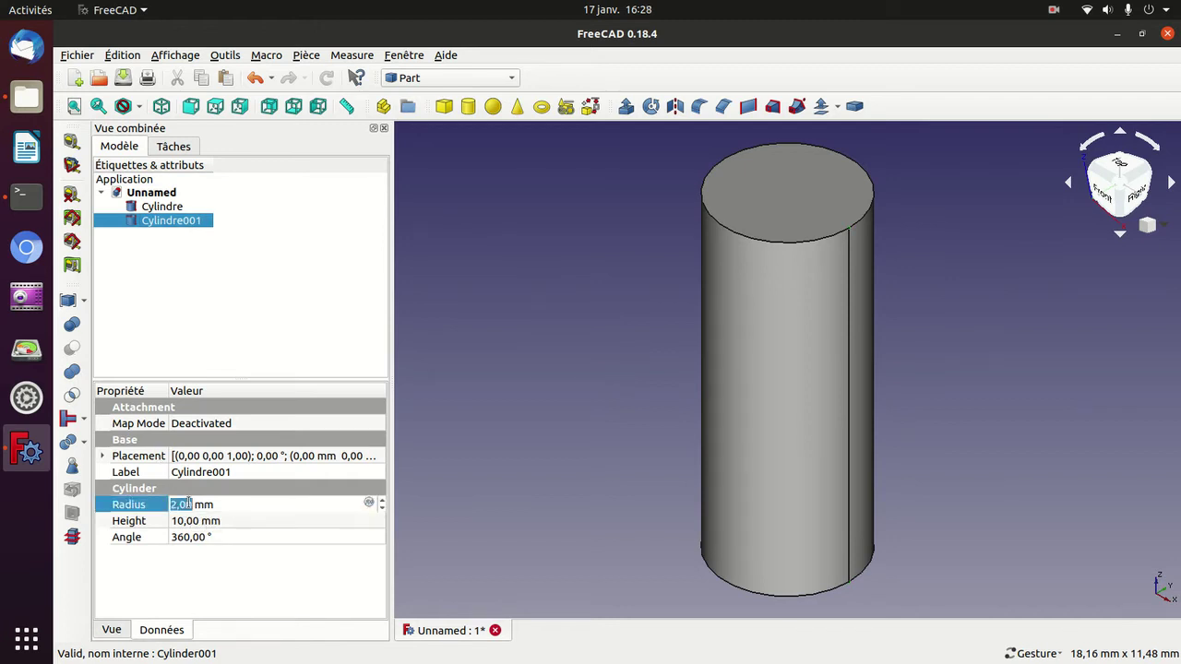
{"action": "type", "text": "5"}
{"action": "key", "text": "Return"}
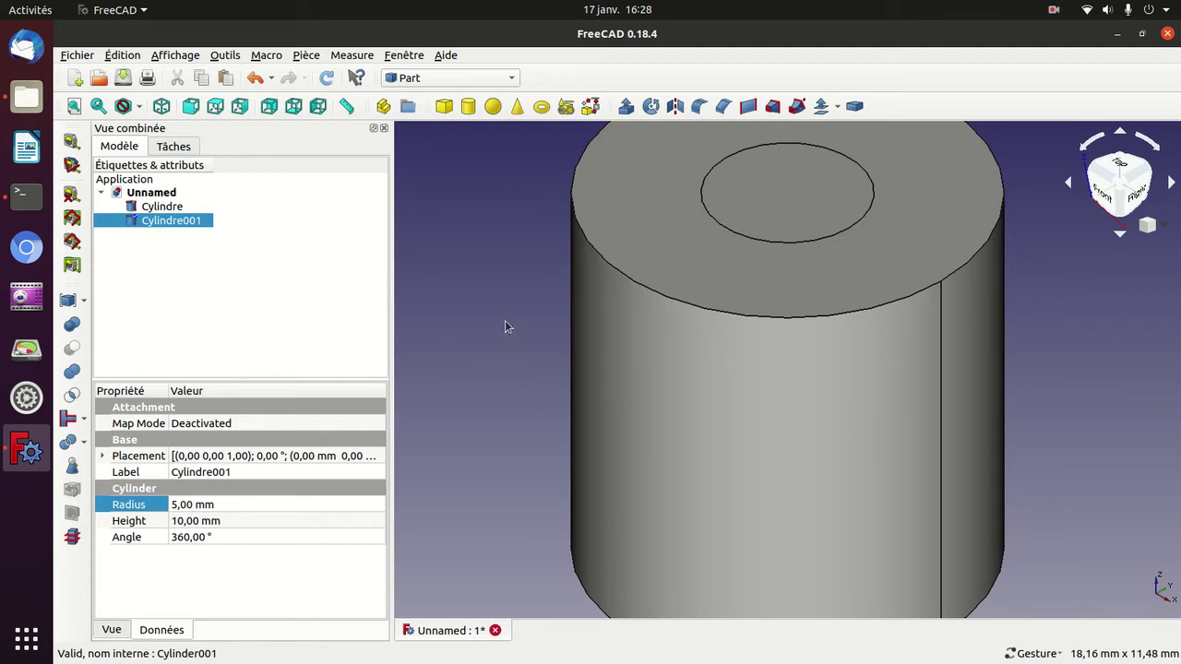
Select Cylindre001 as the base with the thin Cylindre as the tool for cutting.
{"action": "left_click", "coordinate": [156, 211]}
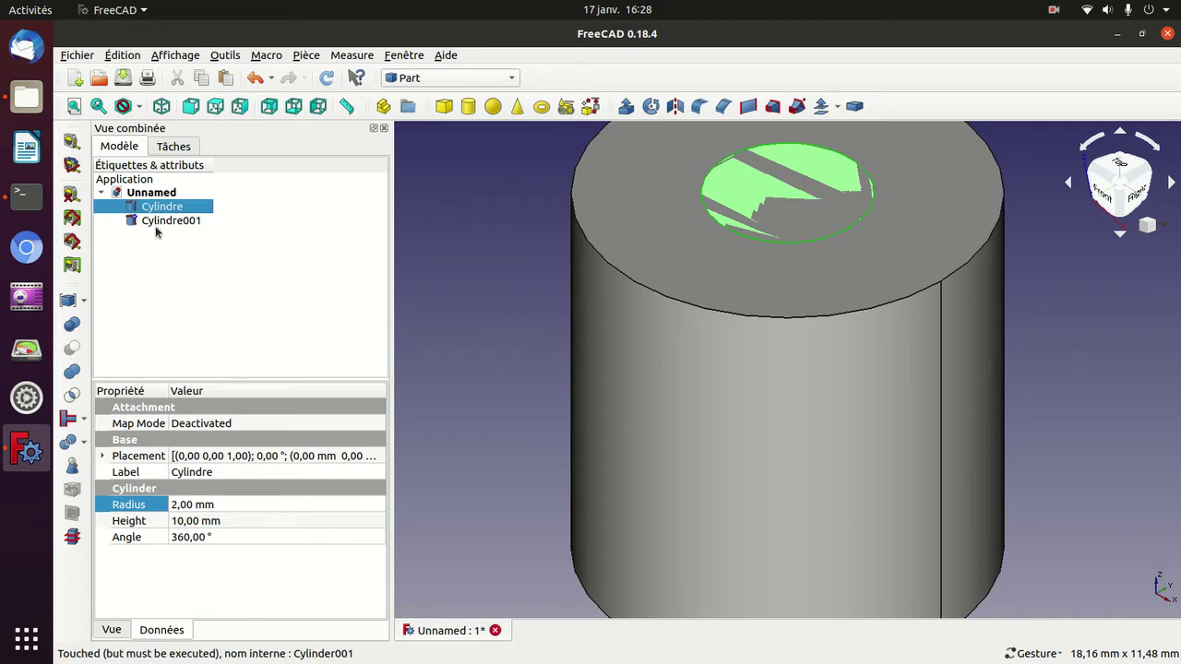
{"action": "left_click", "coordinate": [157, 226]}
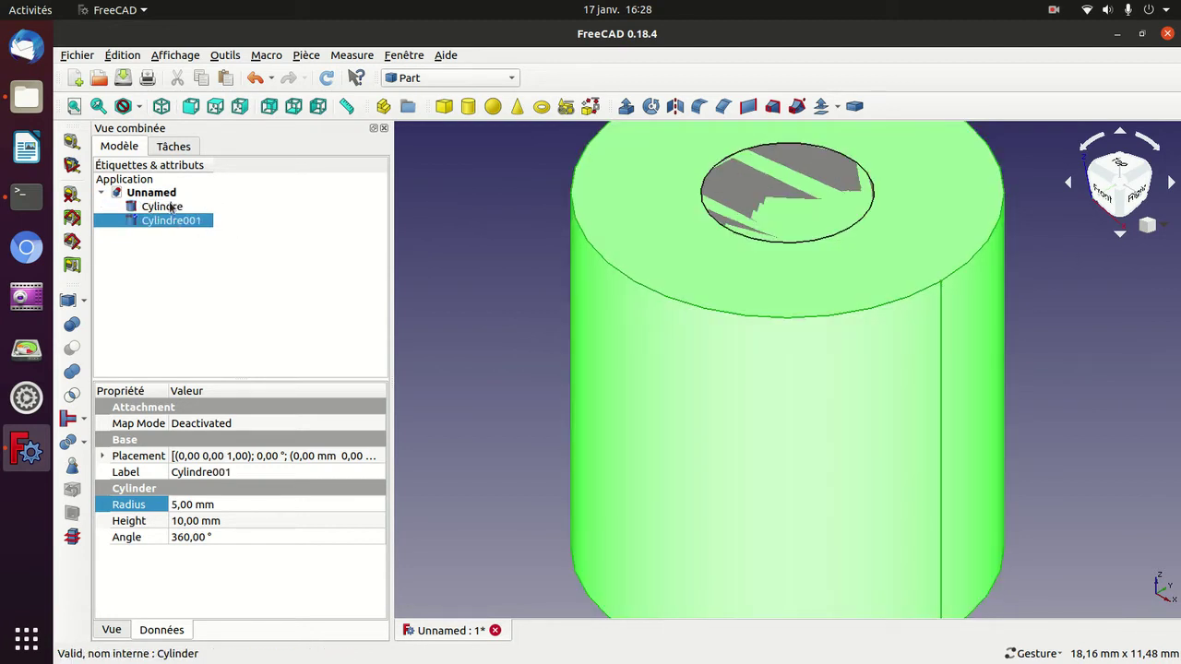
{"action": "left_click", "coordinate": [171, 207], "text": "ctrl"}
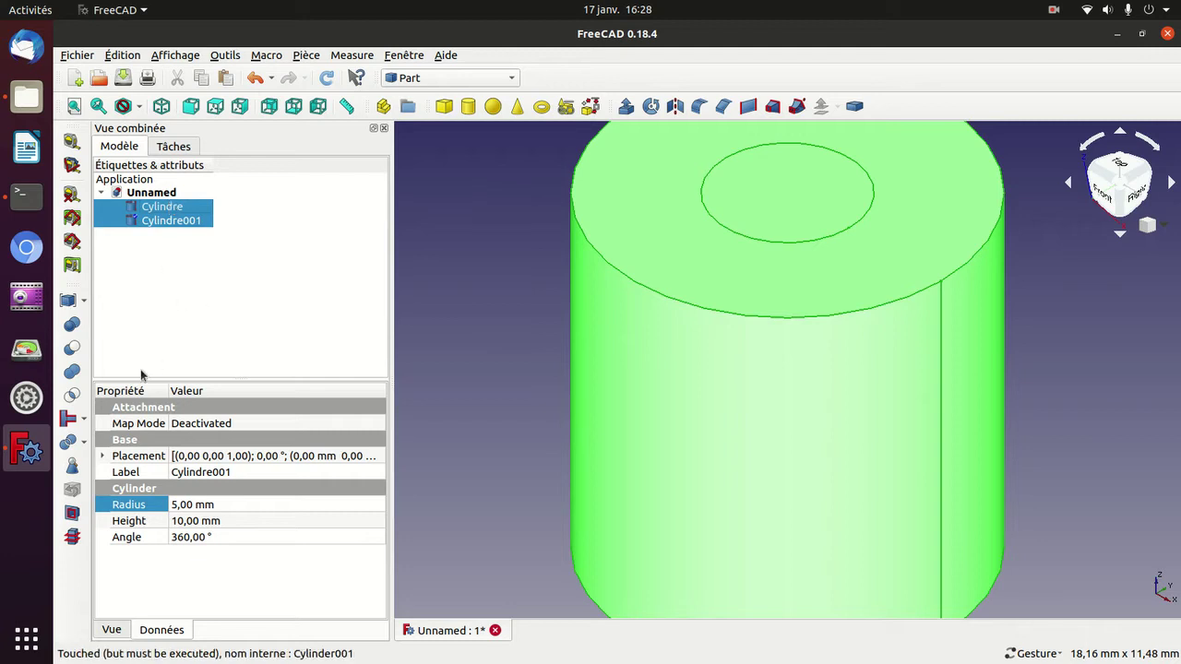
Subtract Cylindre from Cylindre001 to form the tube, viewing it from above.
{"action": "left_click", "coordinate": [72, 348]}
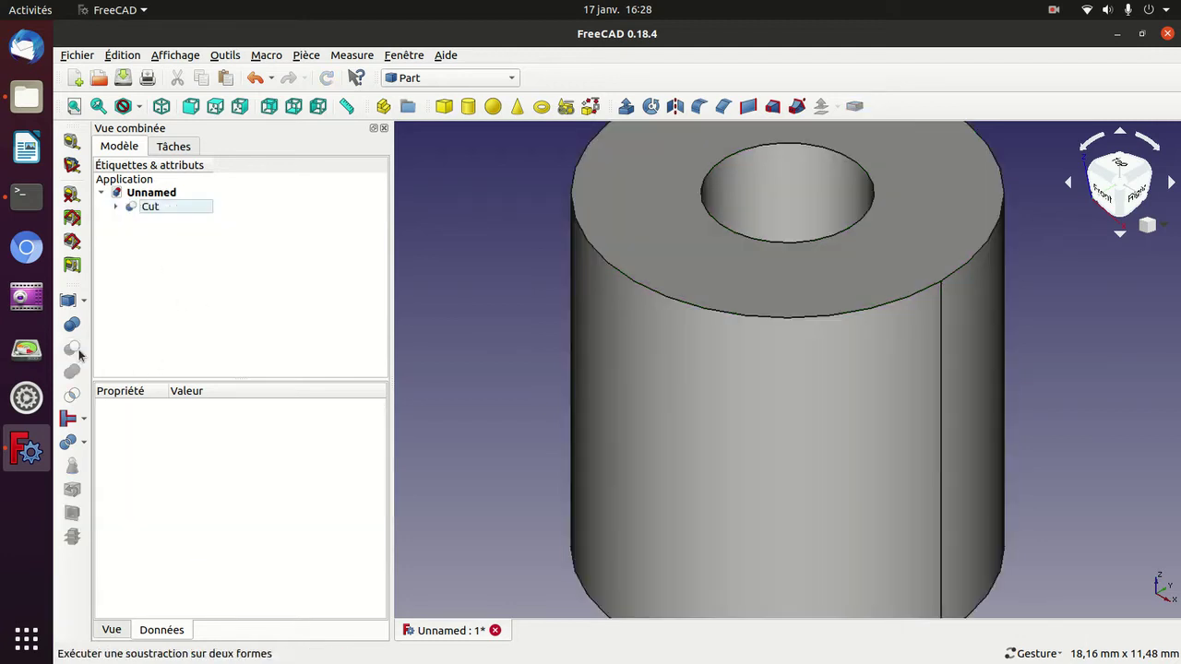
{"action": "mouse_move", "coordinate": [489, 197]}
{"action": "left_mouse_down"}
{"action": "mouse_move", "coordinate": [541, 317]}
{"action": "mouse_move", "coordinate": [600, 361]}
{"action": "mouse_move", "coordinate": [514, 335]}
{"action": "mouse_move", "coordinate": [553, 309]}
{"action": "mouse_move", "coordinate": [551, 289]}
{"action": "mouse_move", "coordinate": [543, 261]}
{"action": "mouse_move", "coordinate": [496, 239]}
{"action": "left_mouse_up"}
{"action": "scroll", "coordinate": [497, 239], "scroll_direction": "down", "scroll_amount": 1}
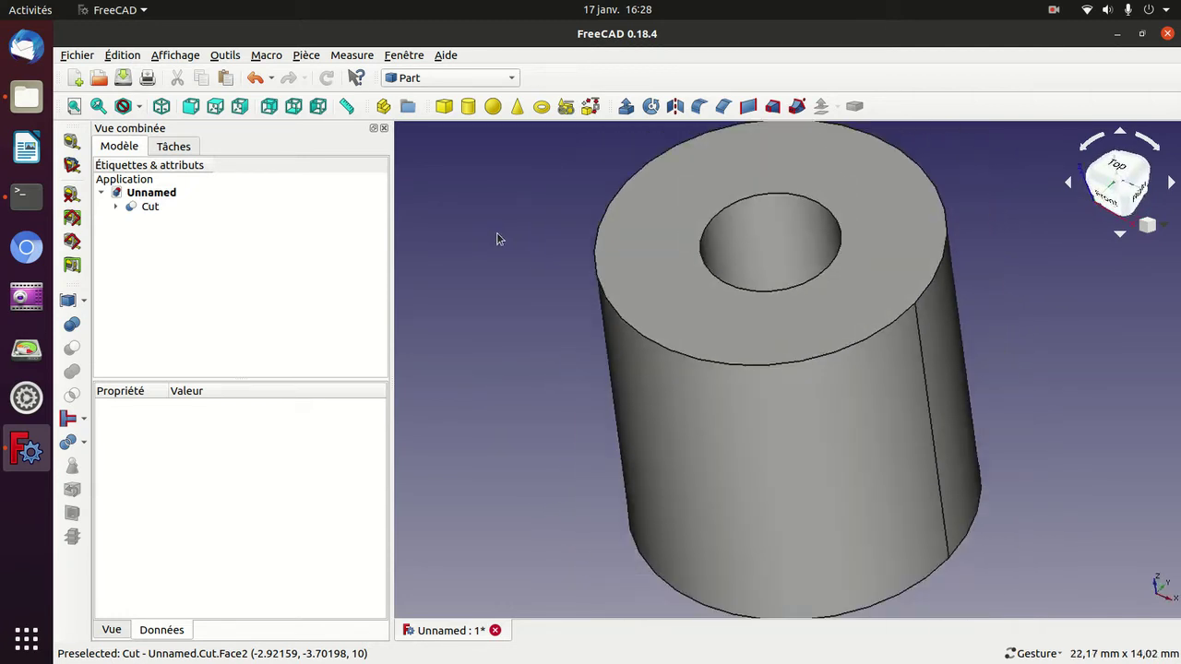
{"action": "scroll", "coordinate": [496, 239], "scroll_direction": "down", "scroll_amount": 1}
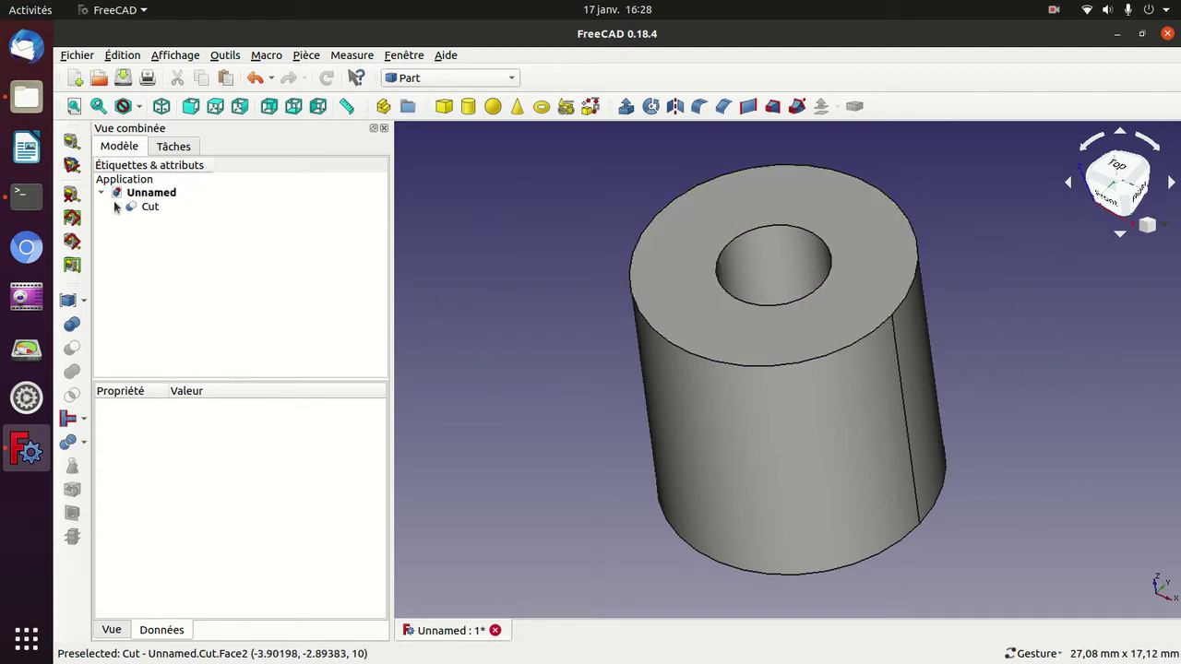
Set the Cut's outer Cylindre001 radius to 7 mm, then open the Cut's transform.
{"action": "left_click", "coordinate": [115, 207]}
{"action": "left_click", "coordinate": [171, 235]}
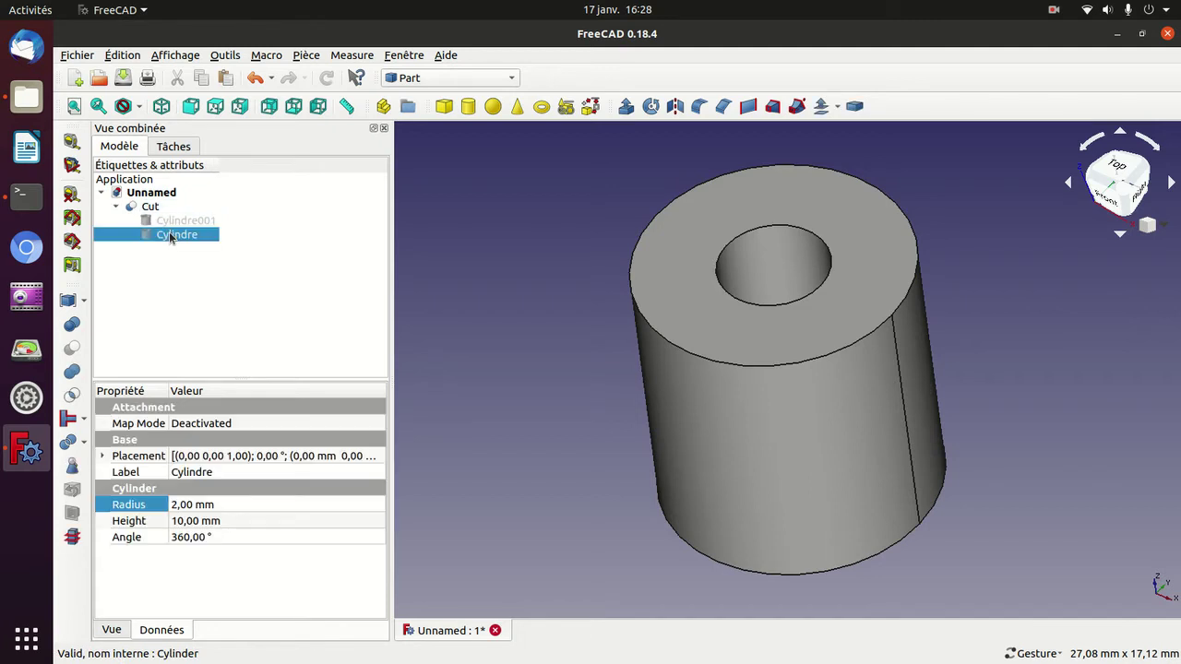
{"action": "left_click", "coordinate": [174, 222]}
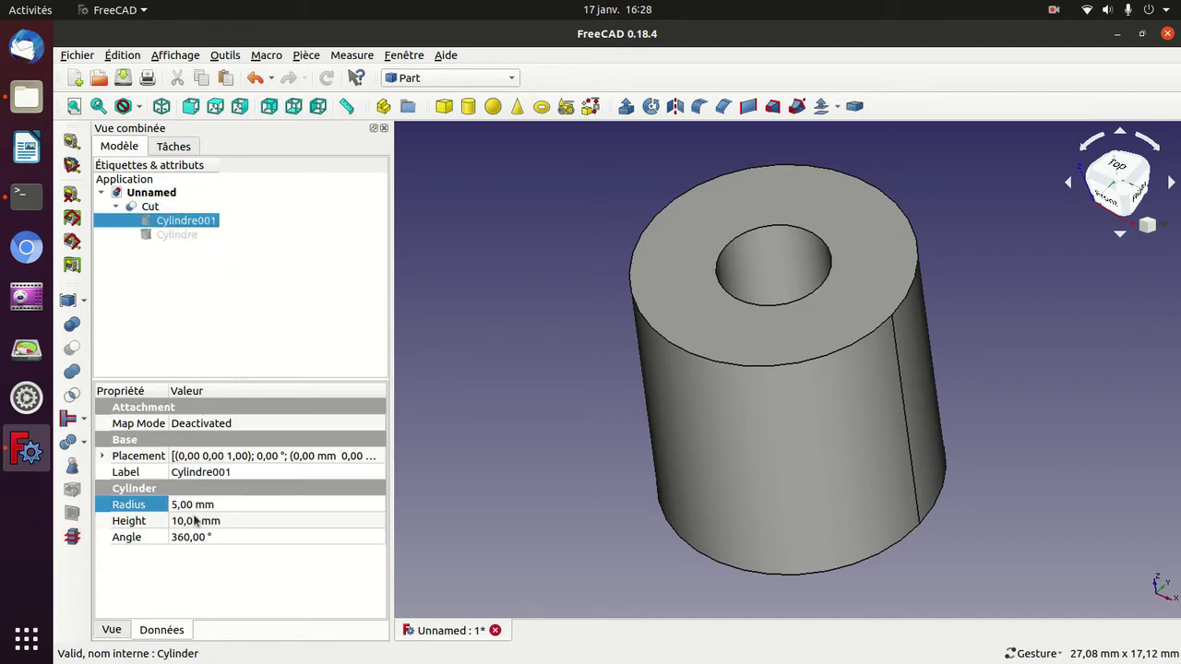
{"action": "left_click", "coordinate": [192, 505]}
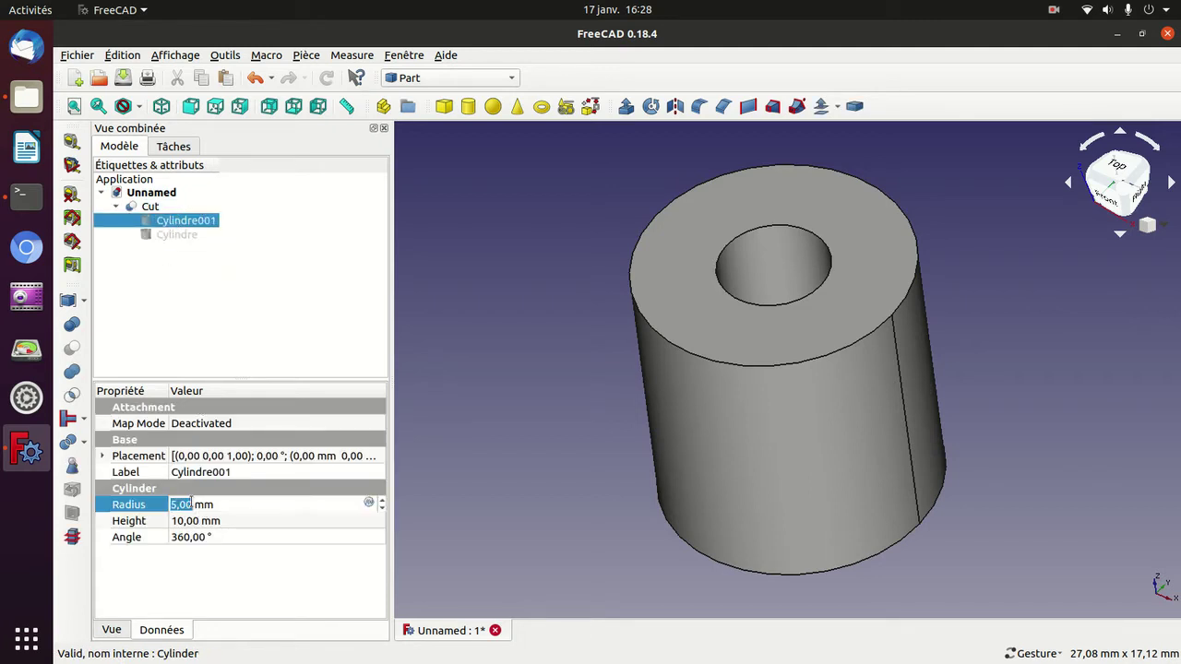
{"action": "type", "text": "6"}
{"action": "key", "text": "Return"}
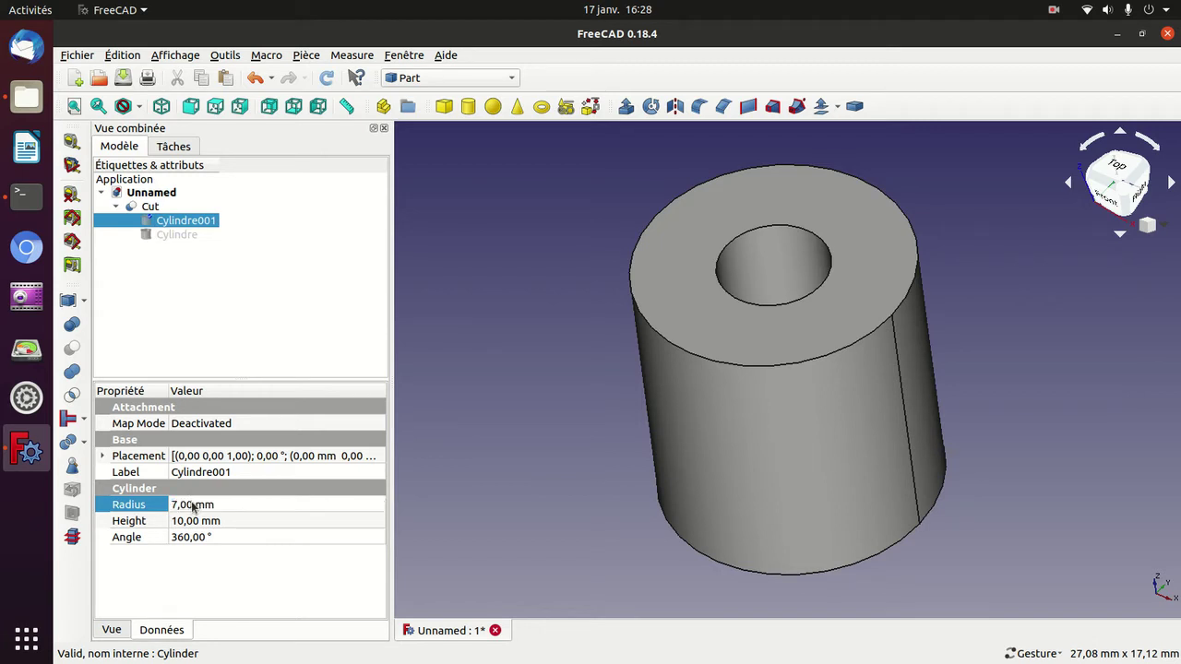
{"action": "left_click", "coordinate": [162, 234]}
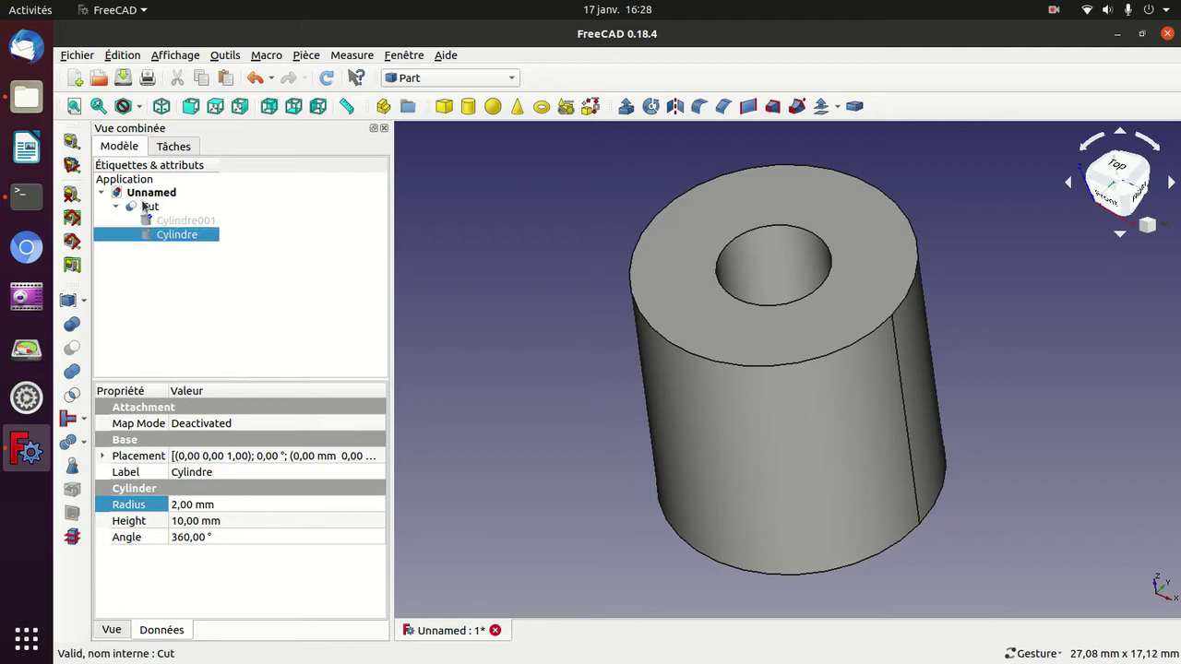
{"action": "double_click", "coordinate": [145, 208]}
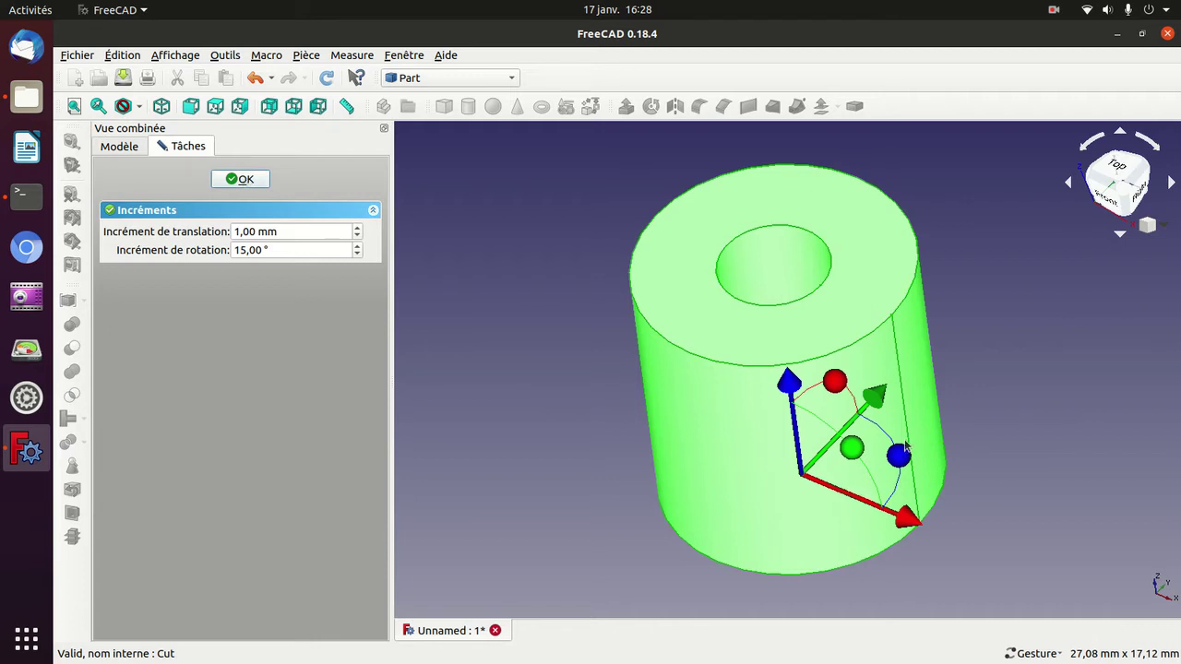
Spin the tube, slide it 4 mm along X, tilt it 45° sideways, and confirm.
{"action": "mouse_move", "coordinate": [899, 452]}
{"action": "left_mouse_down"}
{"action": "mouse_move", "coordinate": [791, 523]}
{"action": "mouse_move", "coordinate": [866, 489]}
{"action": "left_mouse_up"}
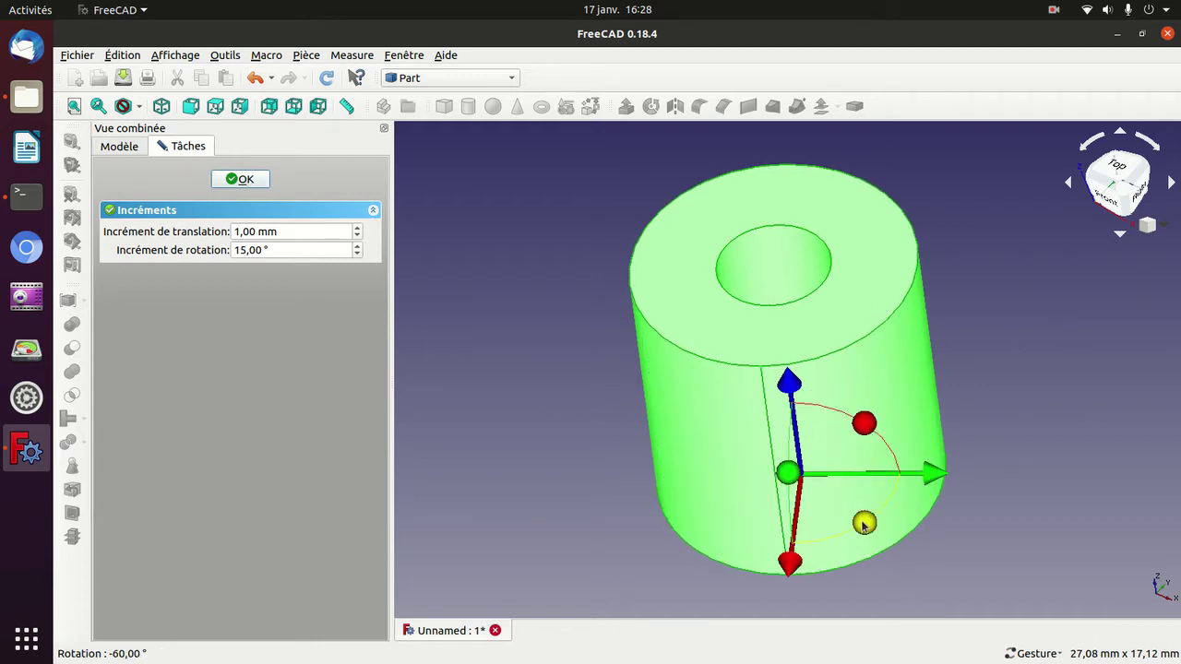
{"action": "left_click_drag", "start_coordinate": [941, 474], "coordinate": [1055, 452]}
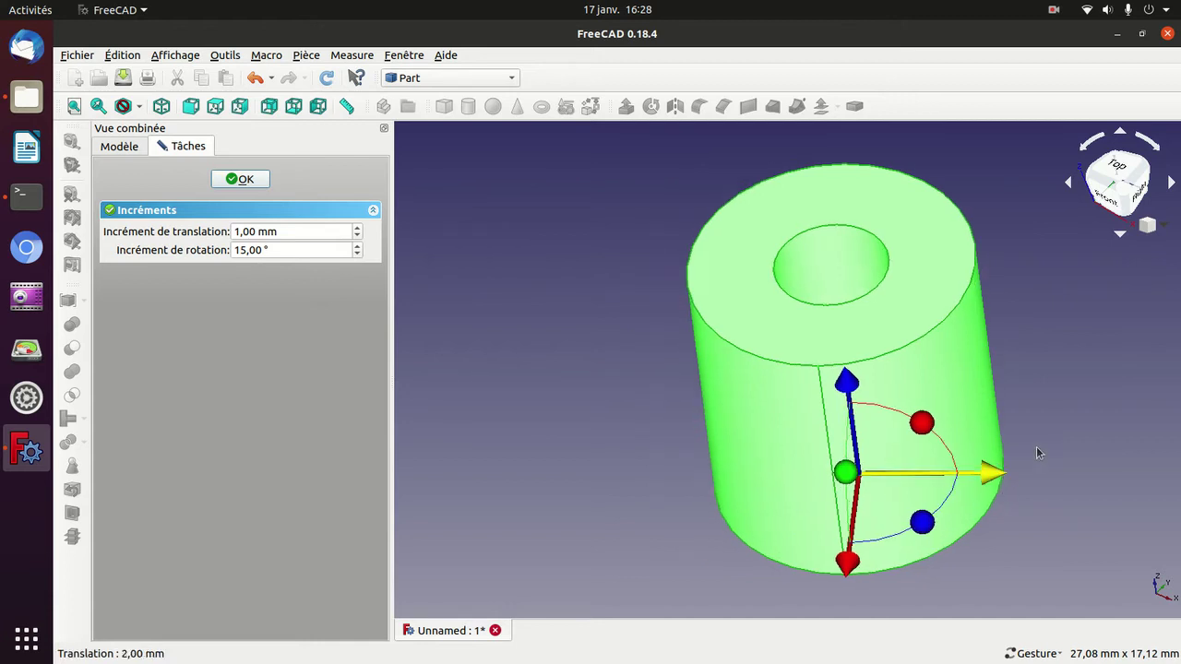
{"action": "left_click_drag", "start_coordinate": [967, 425], "coordinate": [1024, 484]}
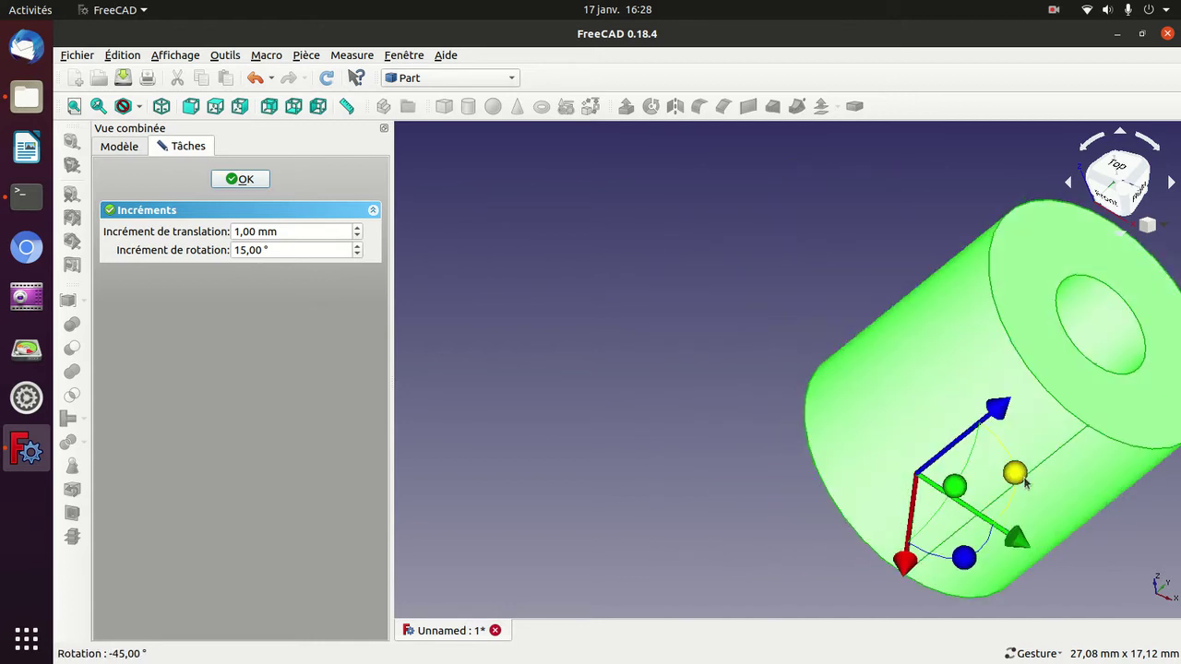
{"action": "left_click", "coordinate": [241, 179]}
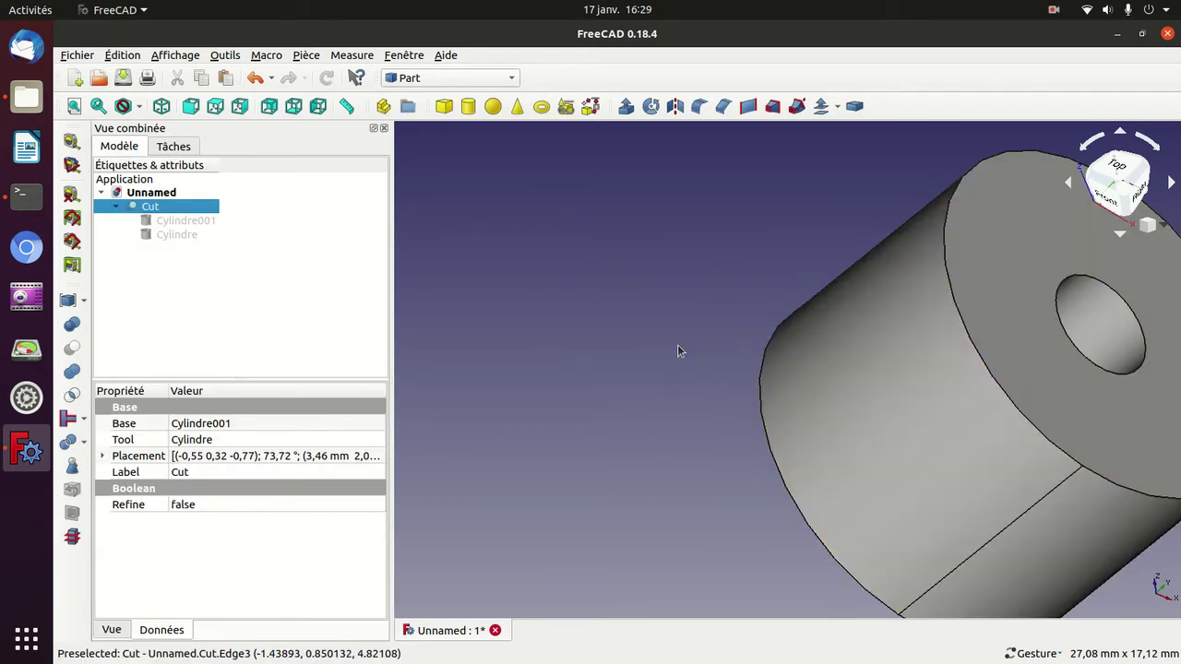
Add a Cube and reduce Cylindre001's radius to 5 mm.
{"action": "left_click", "coordinate": [445, 106]}
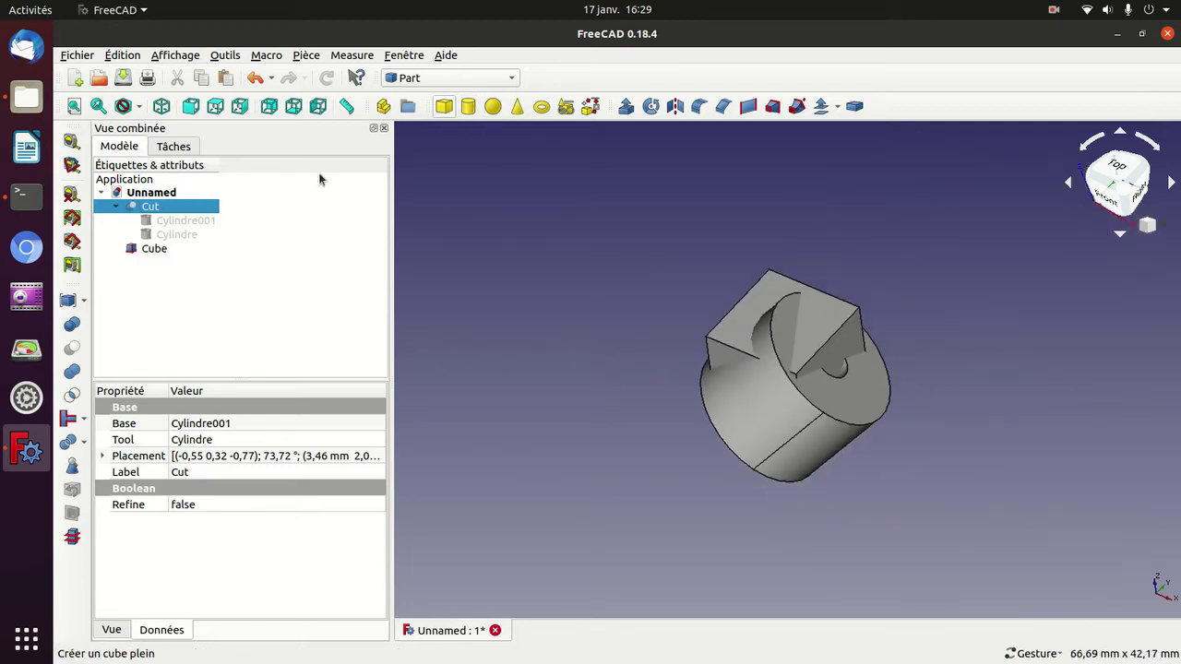
{"action": "left_click", "coordinate": [155, 249]}
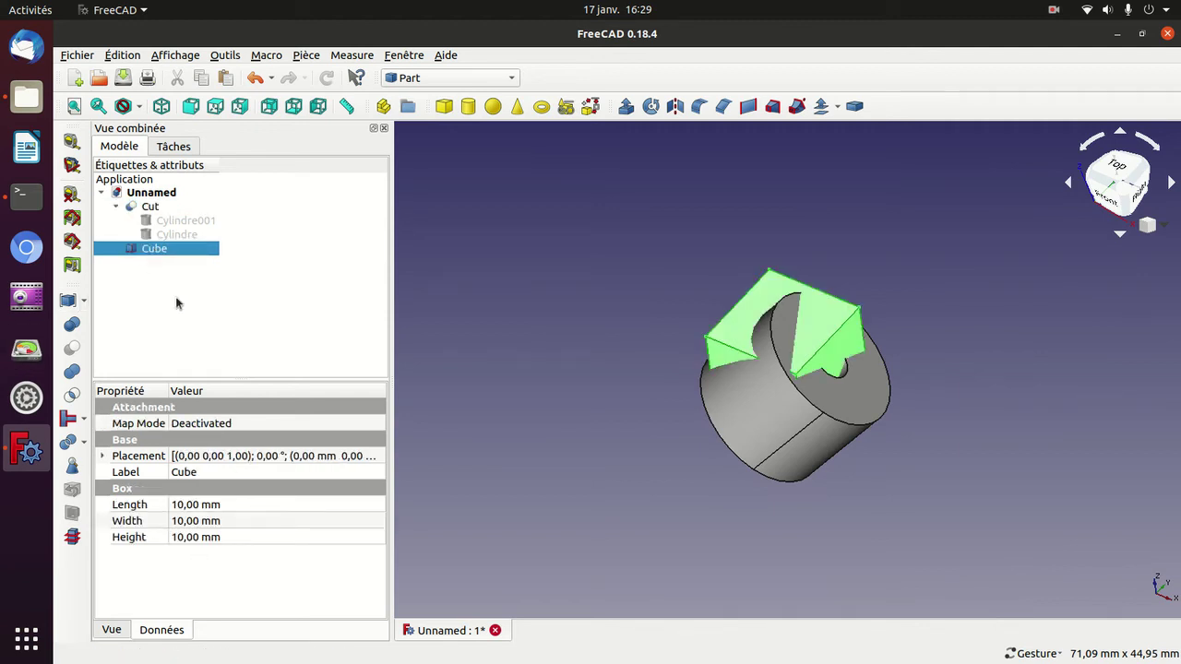
{"action": "left_click", "coordinate": [175, 224]}
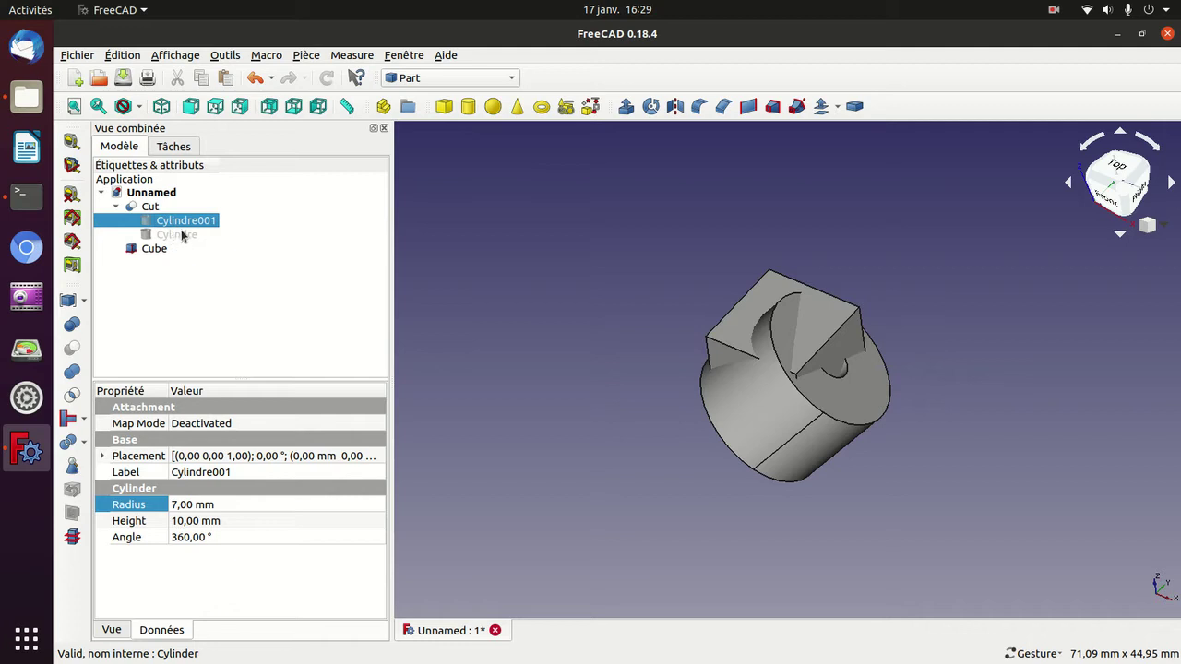
{"action": "left_click", "coordinate": [178, 504]}
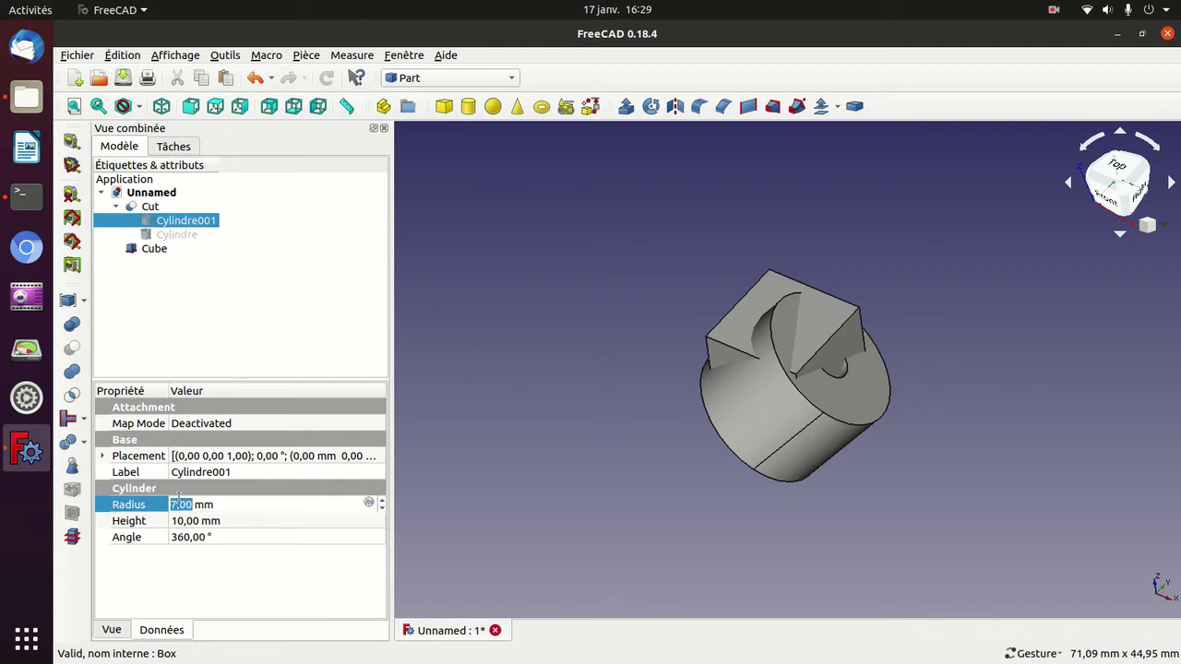
{"action": "type", "text": "5"}
{"action": "key", "text": "Return"}
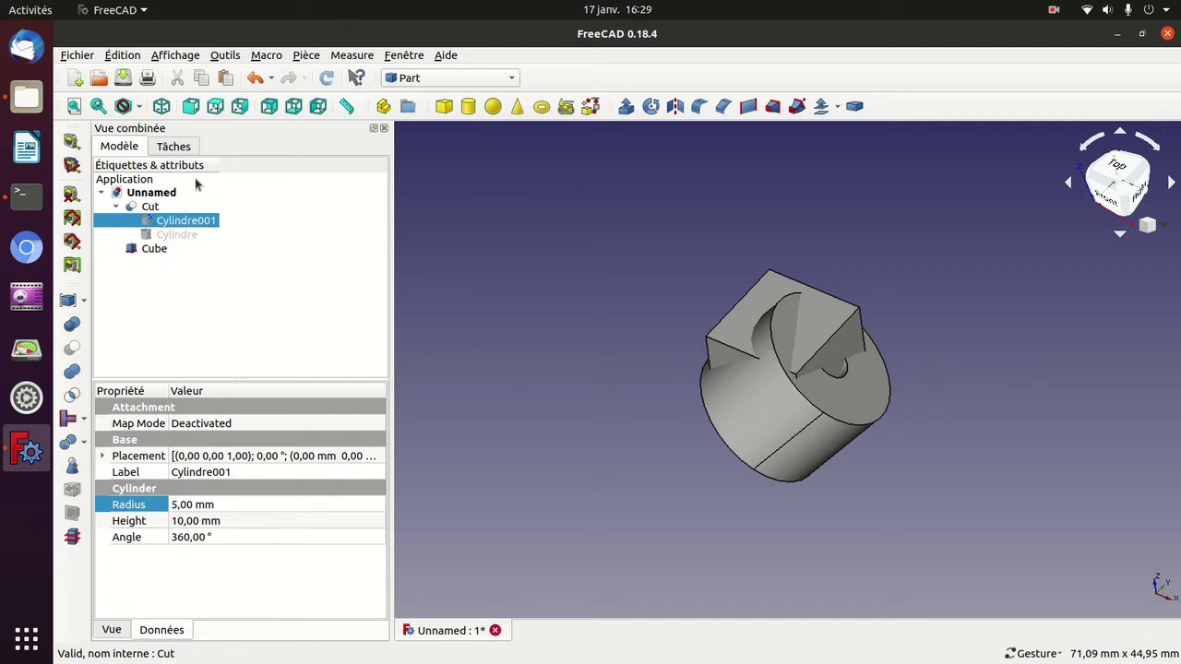
Open and leave the Cut's transform without moving it, then orbit the model.
{"action": "double_click", "coordinate": [153, 208]}
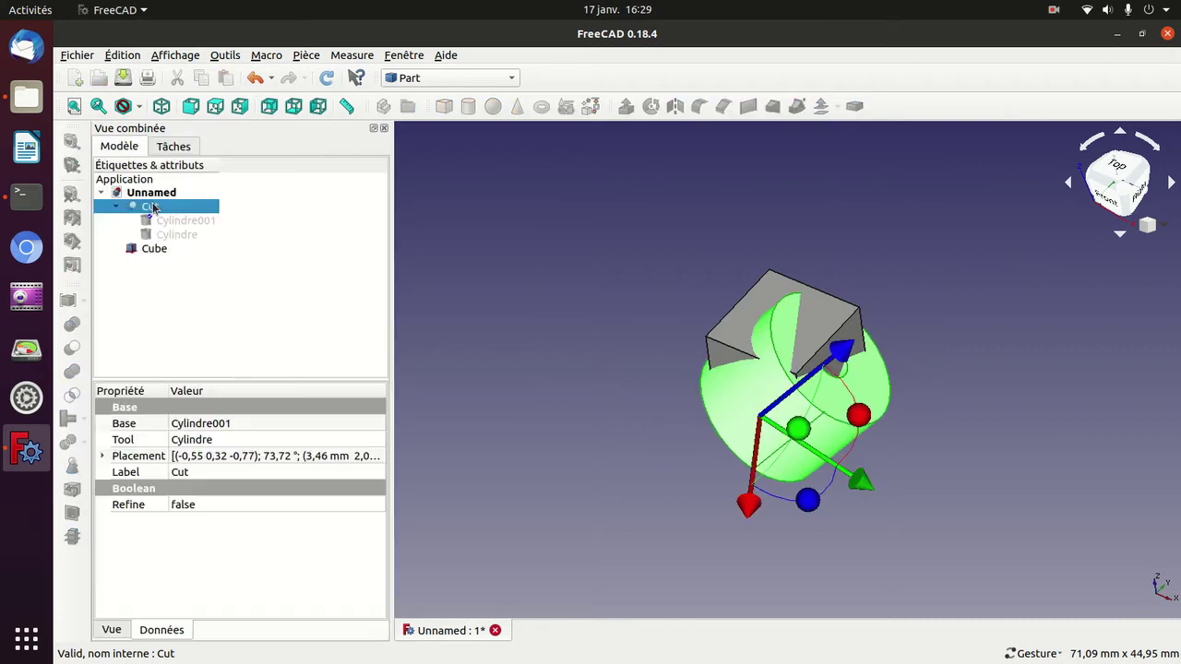
{"action": "double_click", "coordinate": [153, 207]}
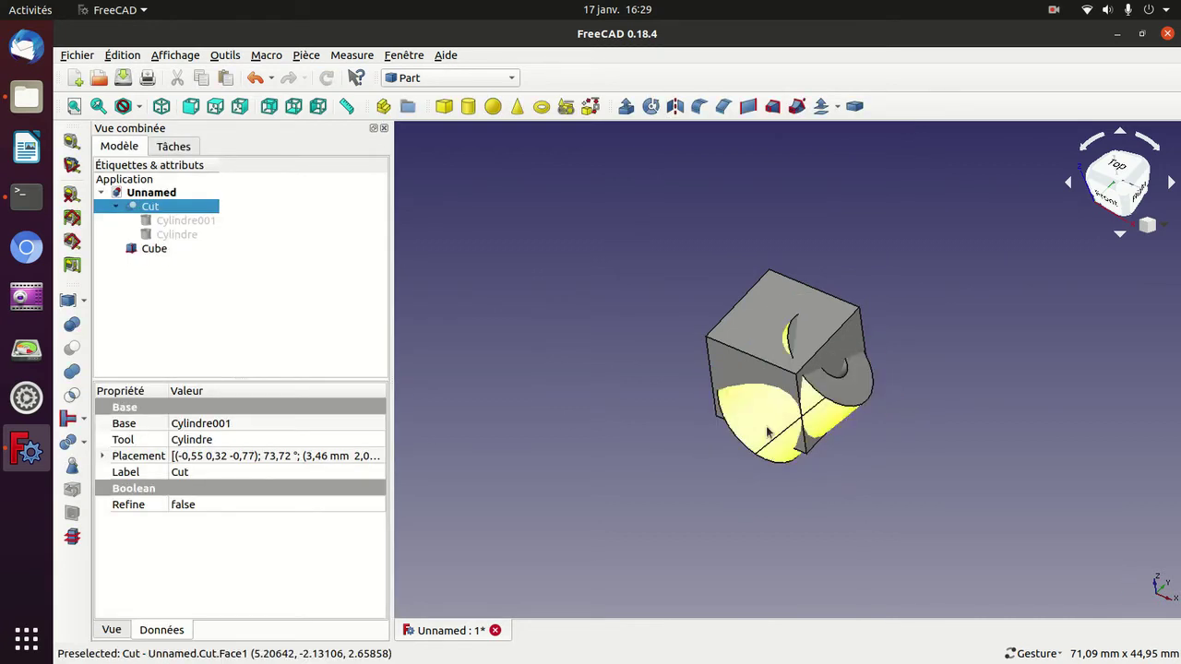
{"action": "mouse_move", "coordinate": [901, 406]}
{"action": "left_mouse_down"}
{"action": "mouse_move", "coordinate": [707, 430]}
{"action": "mouse_move", "coordinate": [663, 336]}
{"action": "mouse_move", "coordinate": [704, 319]}
{"action": "mouse_move", "coordinate": [888, 375]}
{"action": "mouse_move", "coordinate": [862, 416]}
{"action": "left_mouse_up"}
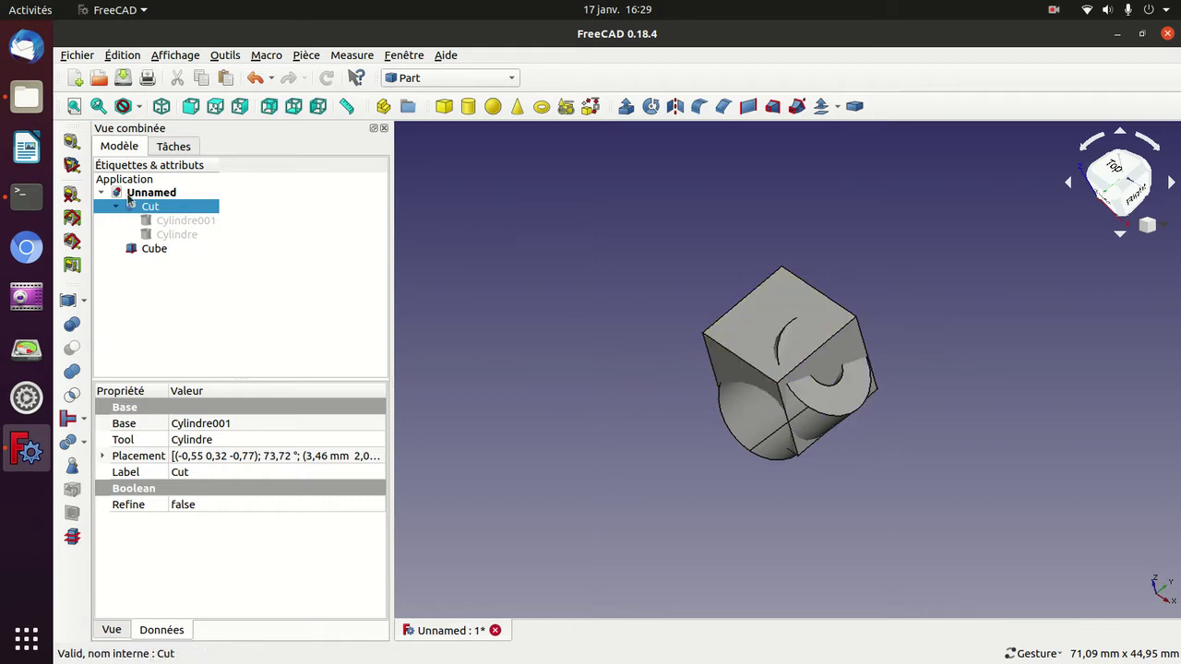
Subtract the Cut tube from the Cube to create Cut001, then orbit to inspect it.
{"action": "left_click", "coordinate": [116, 205]}
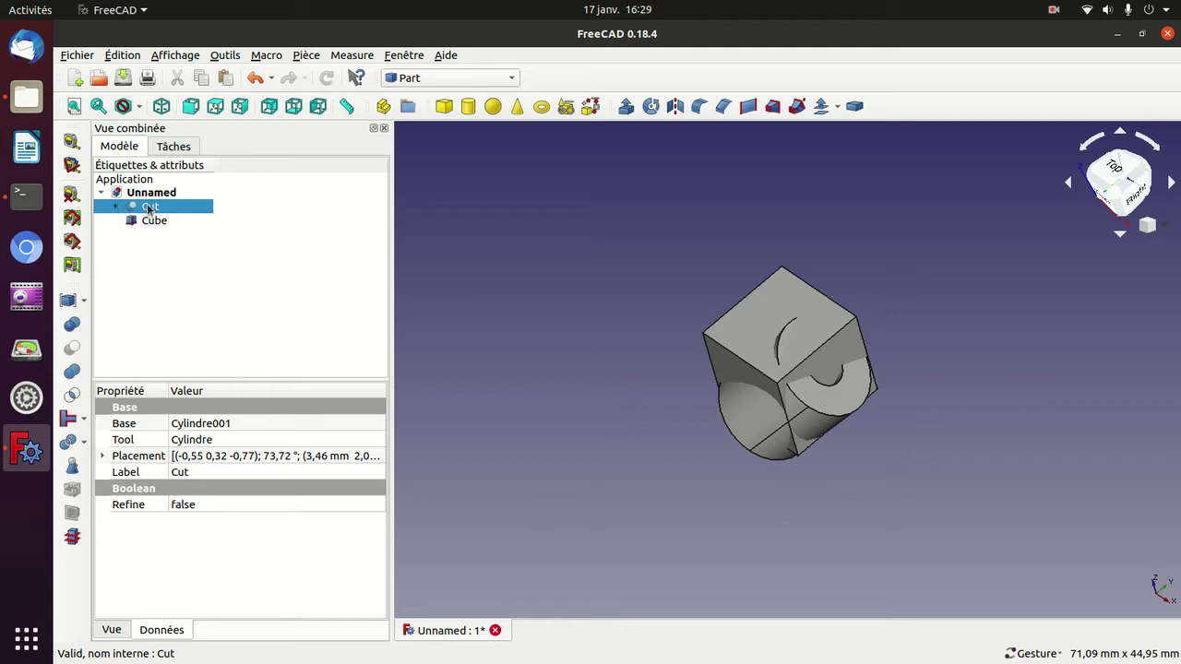
{"action": "left_click", "coordinate": [143, 222]}
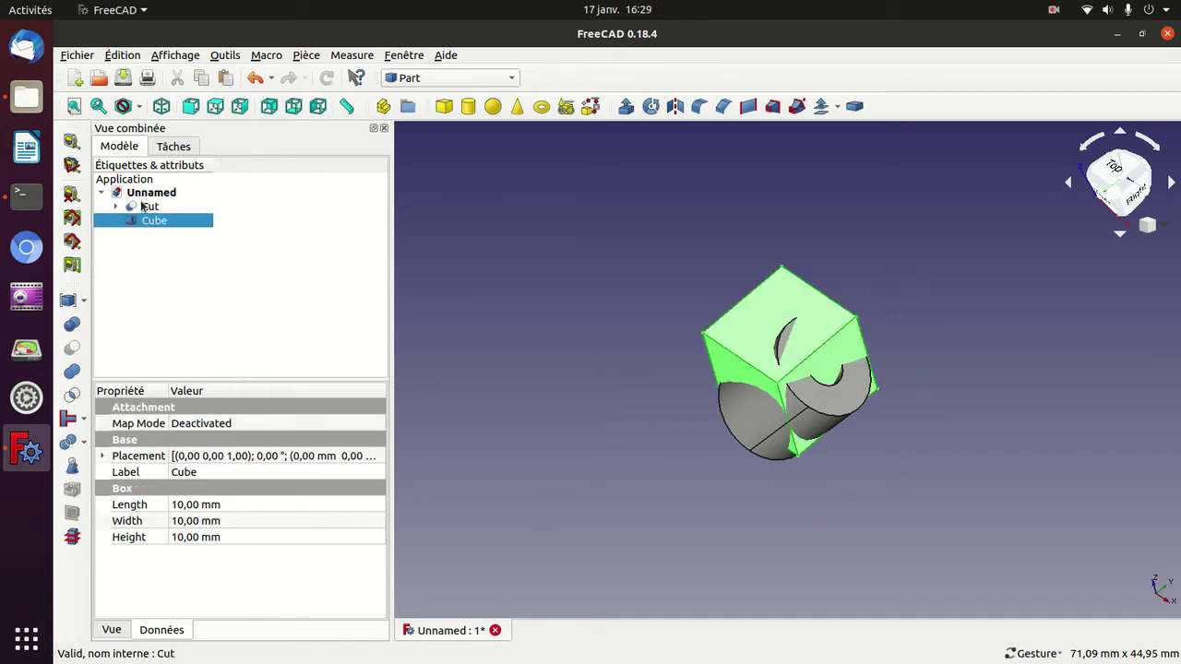
{"action": "left_click", "coordinate": [143, 205], "text": "ctrl"}
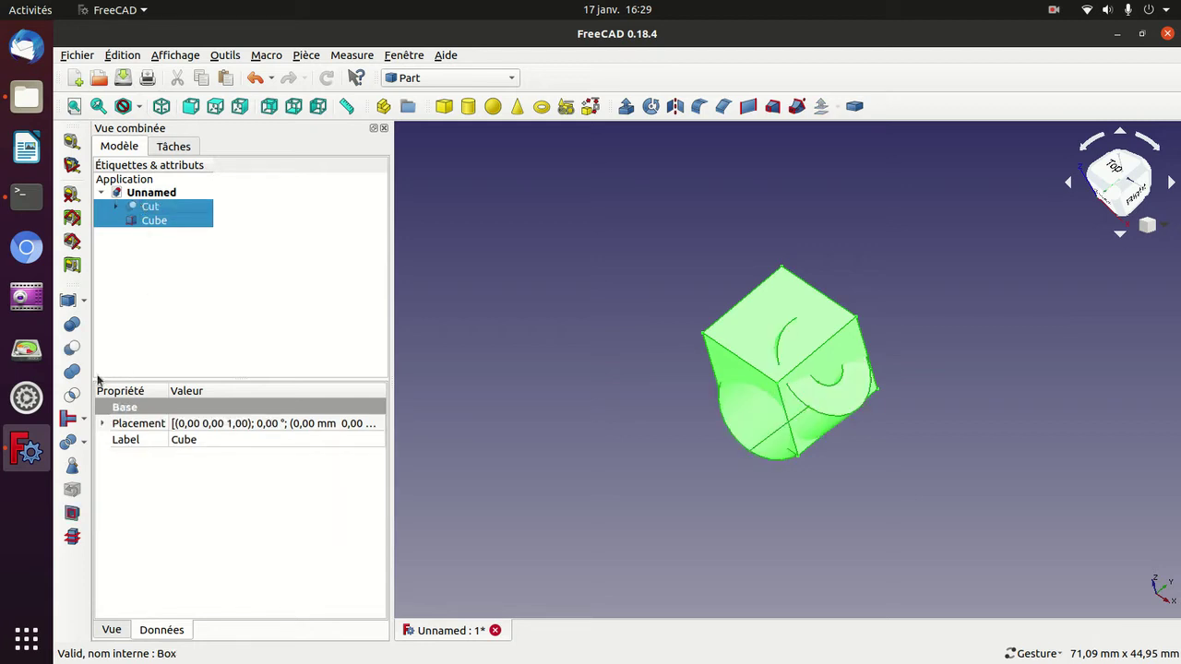
{"action": "left_click", "coordinate": [72, 348]}
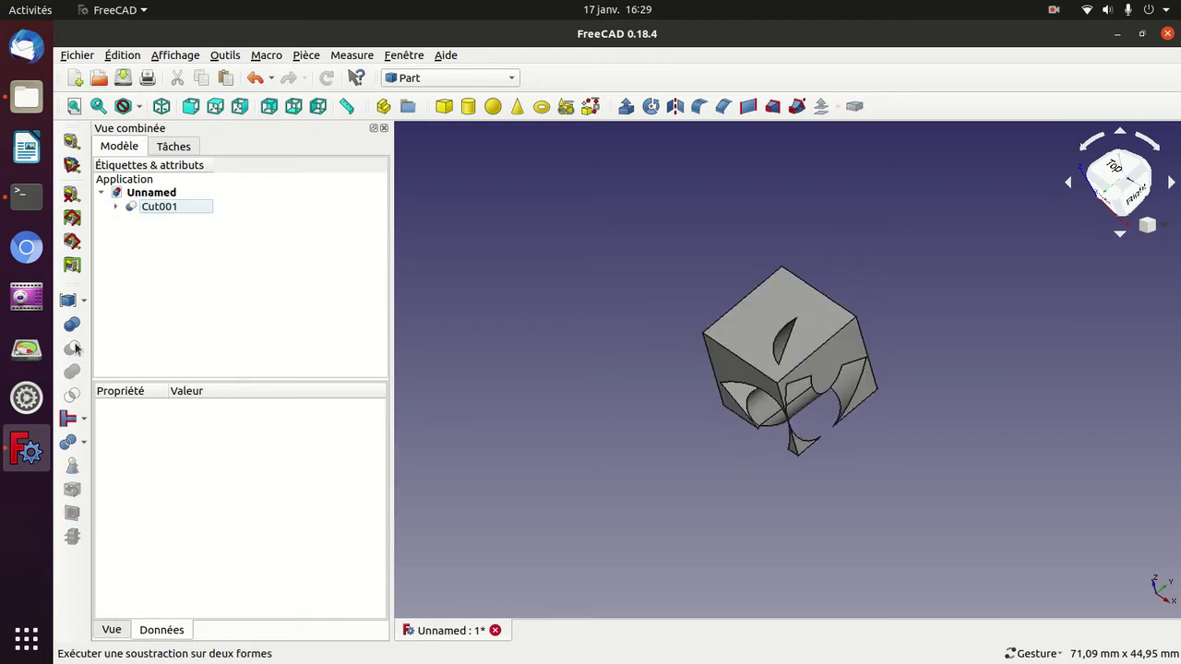
{"action": "mouse_move", "coordinate": [669, 508]}
{"action": "left_mouse_down"}
{"action": "mouse_move", "coordinate": [891, 416]}
{"action": "mouse_move", "coordinate": [639, 419]}
{"action": "mouse_move", "coordinate": [731, 487]}
{"action": "mouse_move", "coordinate": [585, 391]}
{"action": "mouse_move", "coordinate": [596, 324]}
{"action": "mouse_move", "coordinate": [626, 409]}
{"action": "mouse_move", "coordinate": [627, 474]}
{"action": "left_mouse_up"}
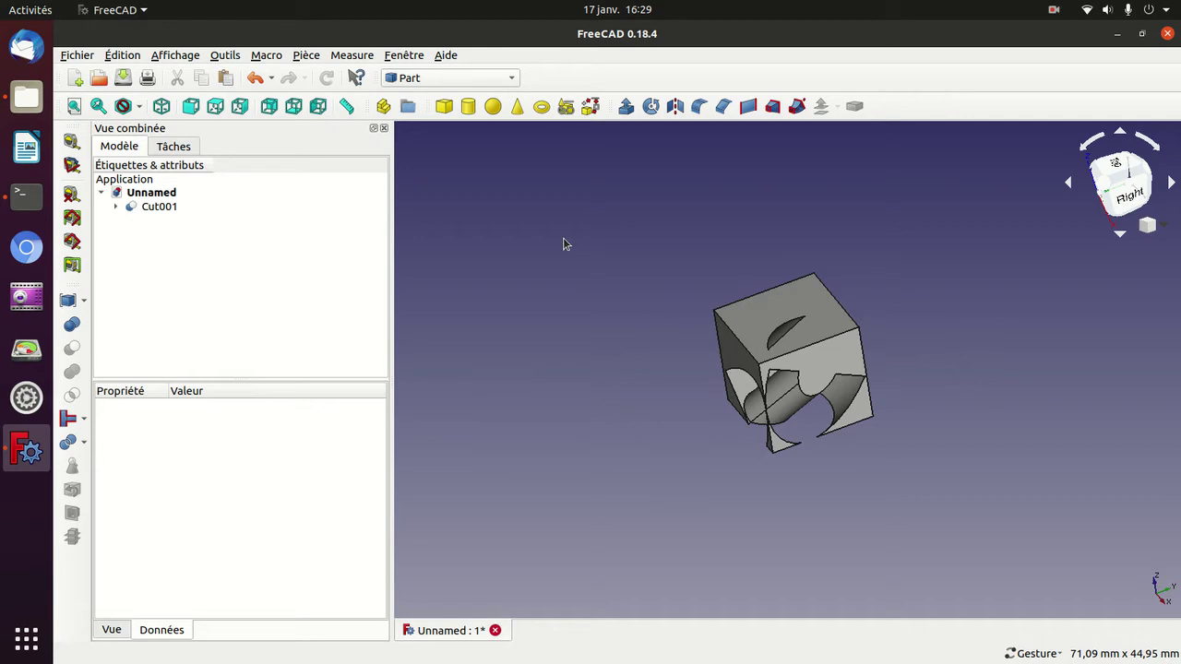
Create a Cercle primitive with the default 2 mm radius via the Primitives panel.
{"action": "left_click", "coordinate": [566, 107]}
{"action": "left_click", "coordinate": [337, 239]}
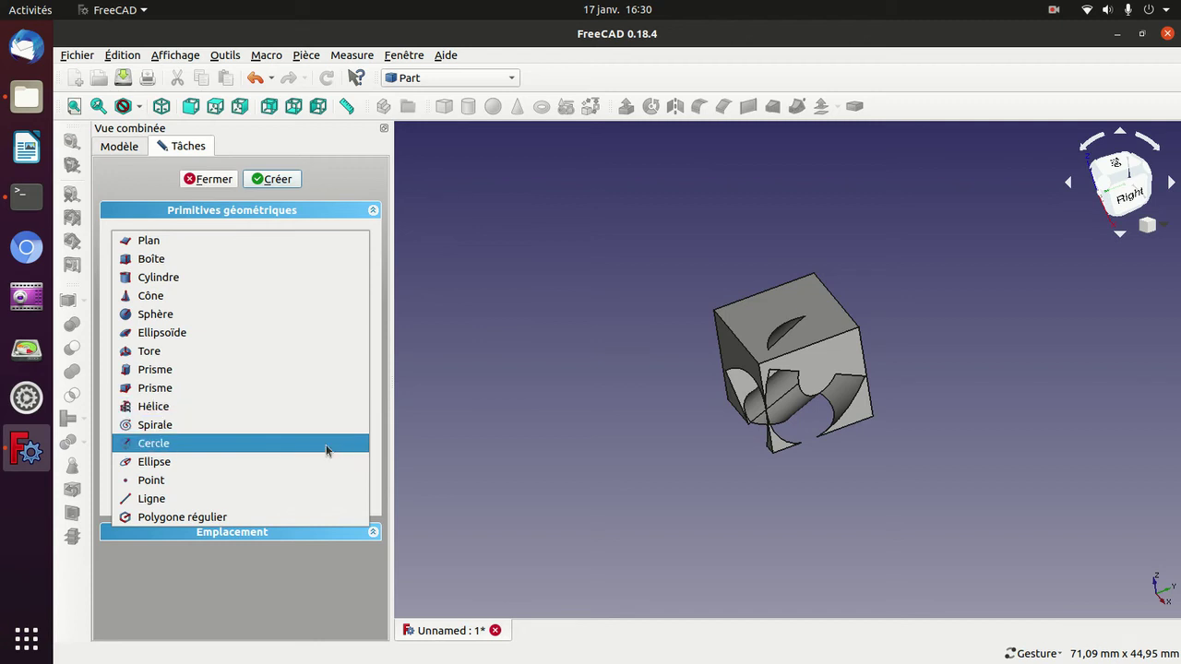
{"action": "left_click", "coordinate": [280, 445]}
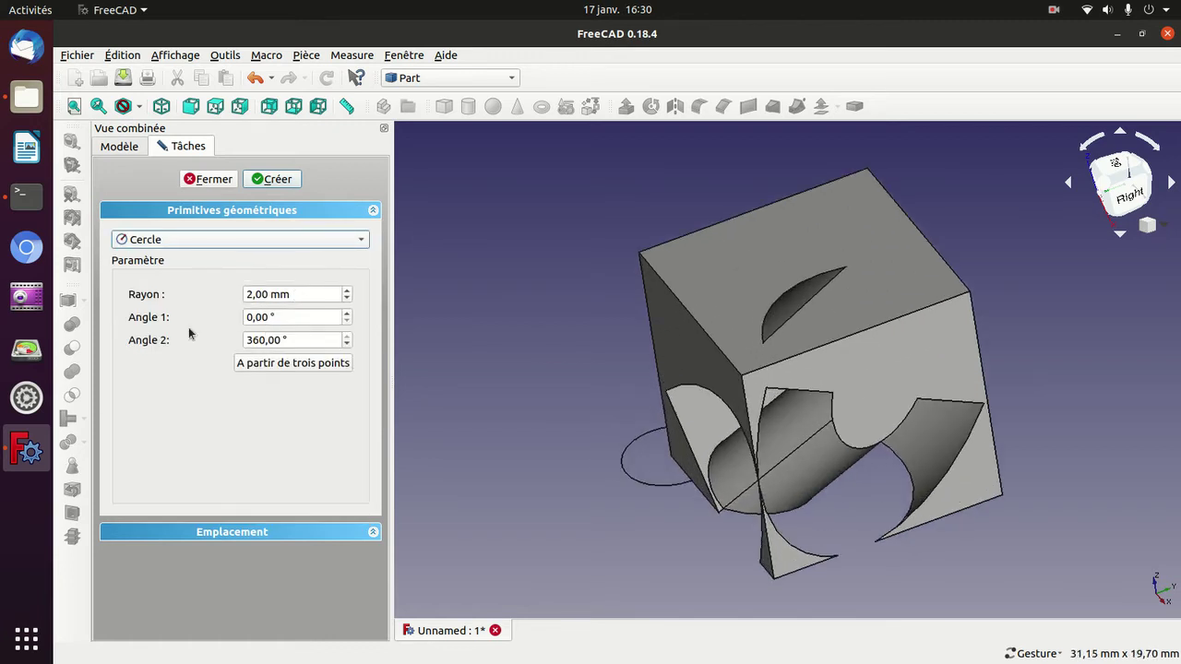
{"action": "left_click", "coordinate": [210, 180]}
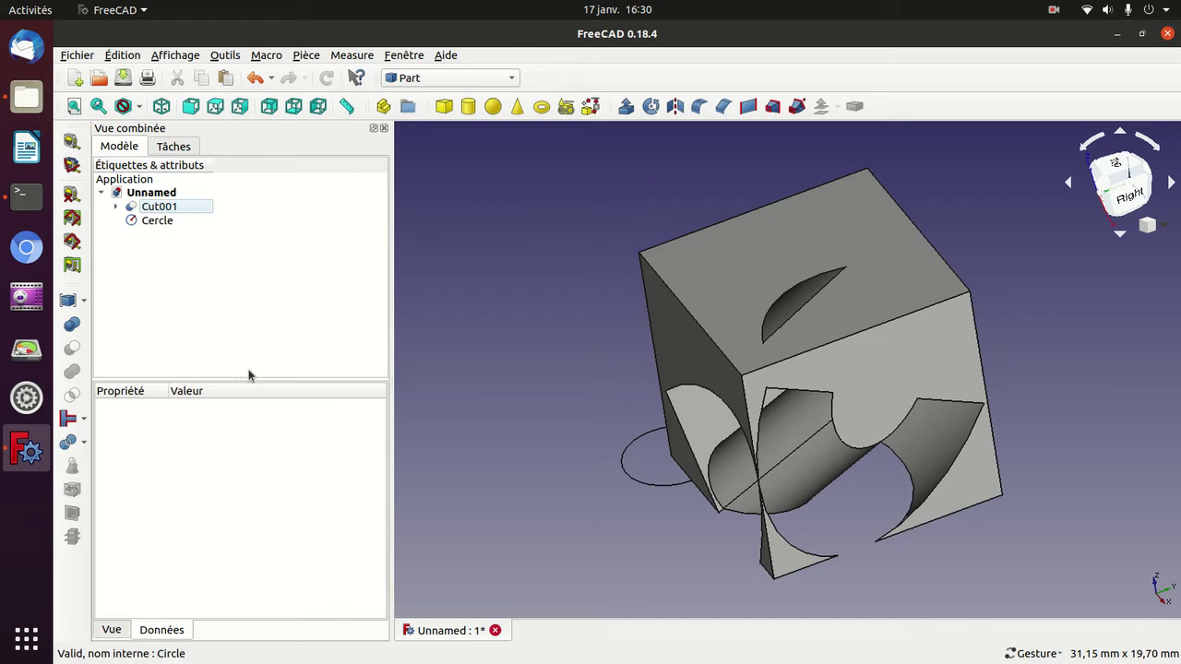
Cut the Cercle from Cut001, accepting the non-solid shapes warning with Oui.
{"action": "left_click", "coordinate": [150, 211]}
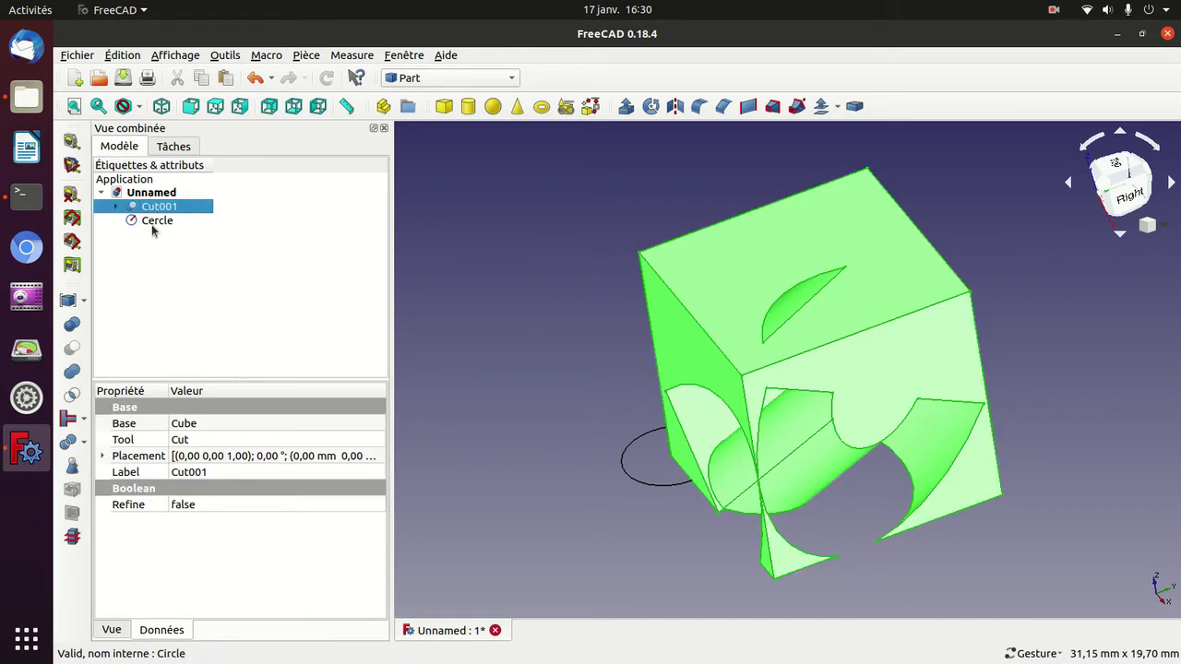
{"action": "left_click", "coordinate": [153, 222]}
{"action": "left_click", "coordinate": [154, 208]}
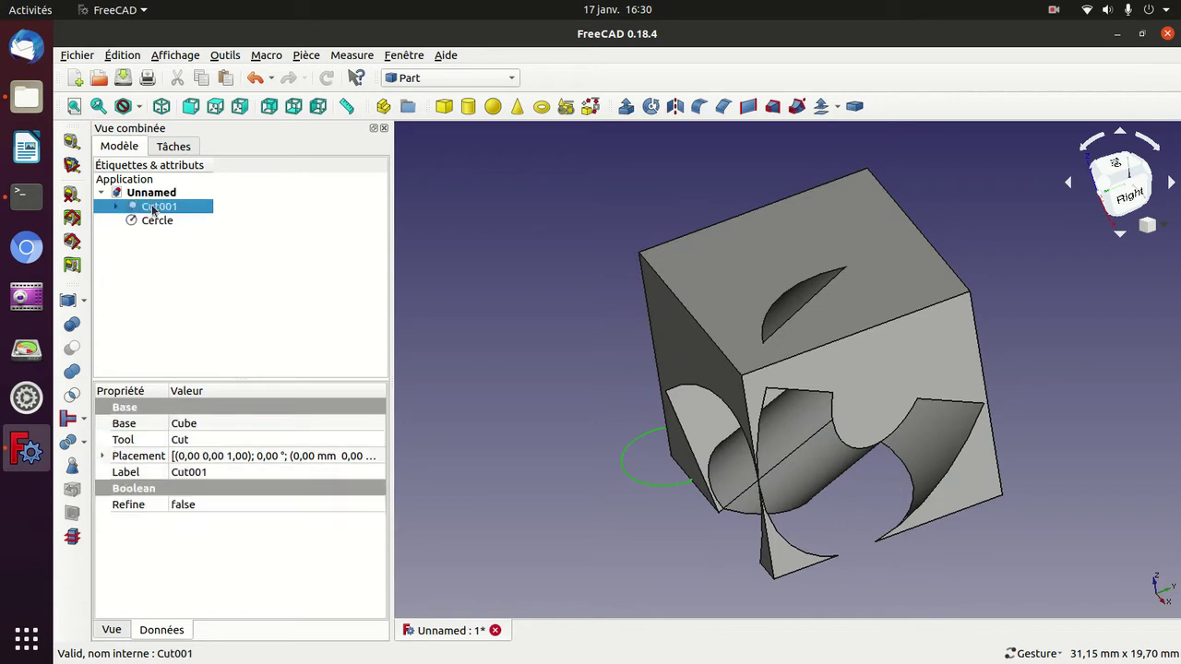
{"action": "left_click", "coordinate": [148, 223], "text": "ctrl"}
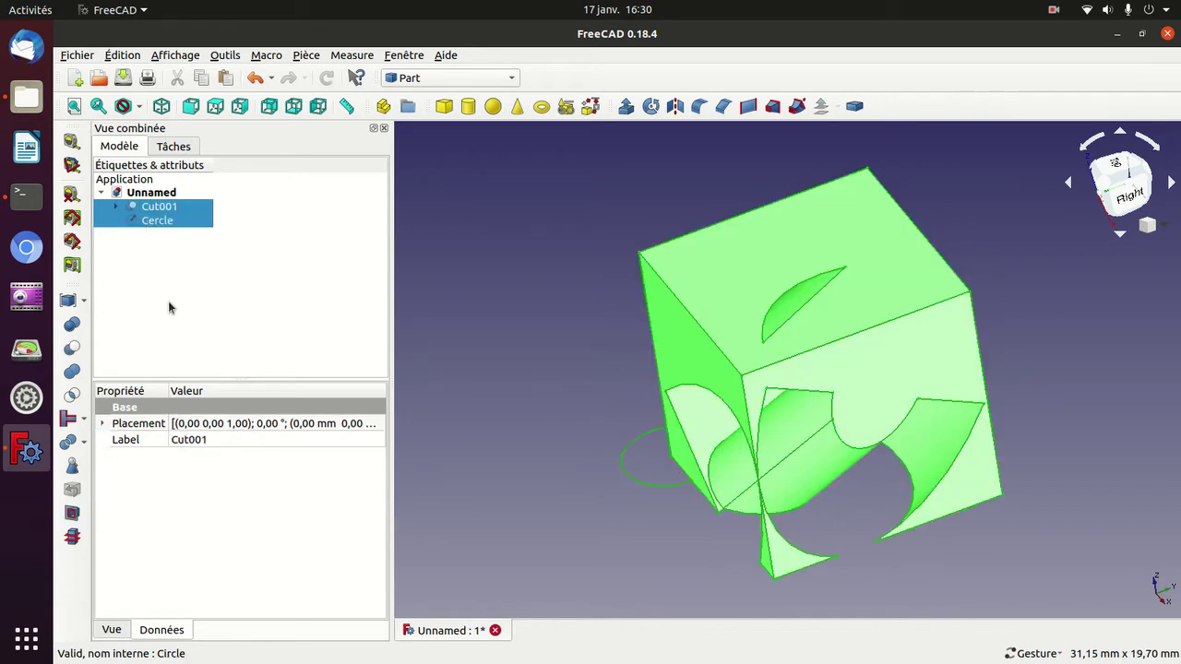
{"action": "left_click", "coordinate": [73, 350]}
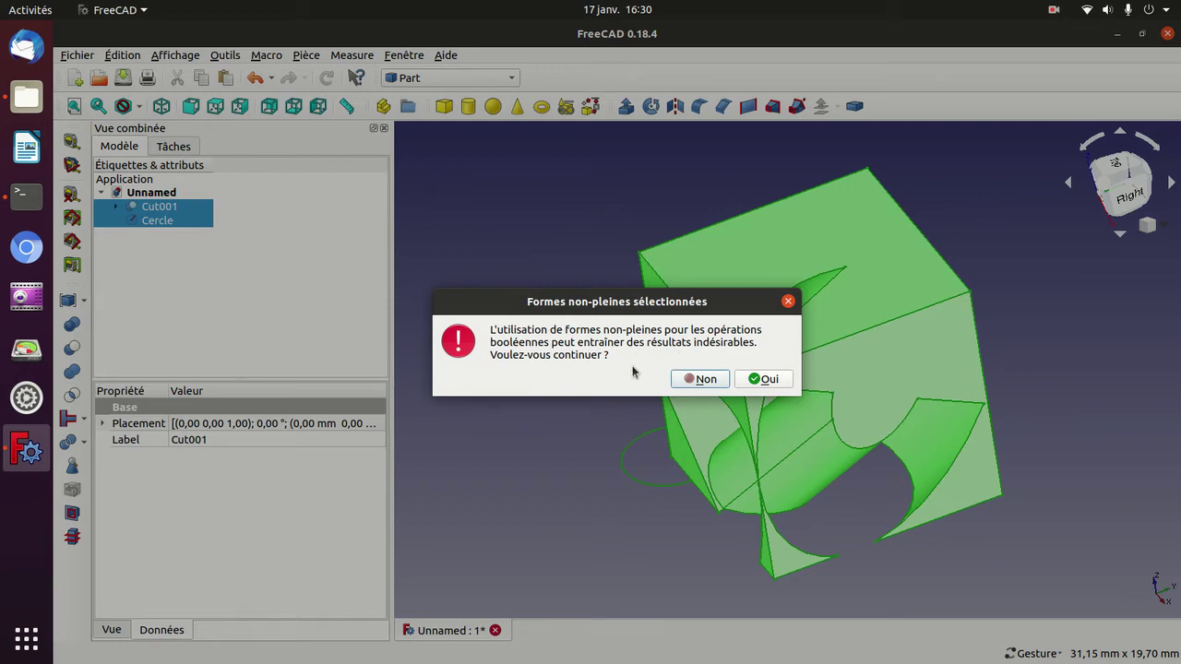
{"action": "left_click", "coordinate": [771, 382]}
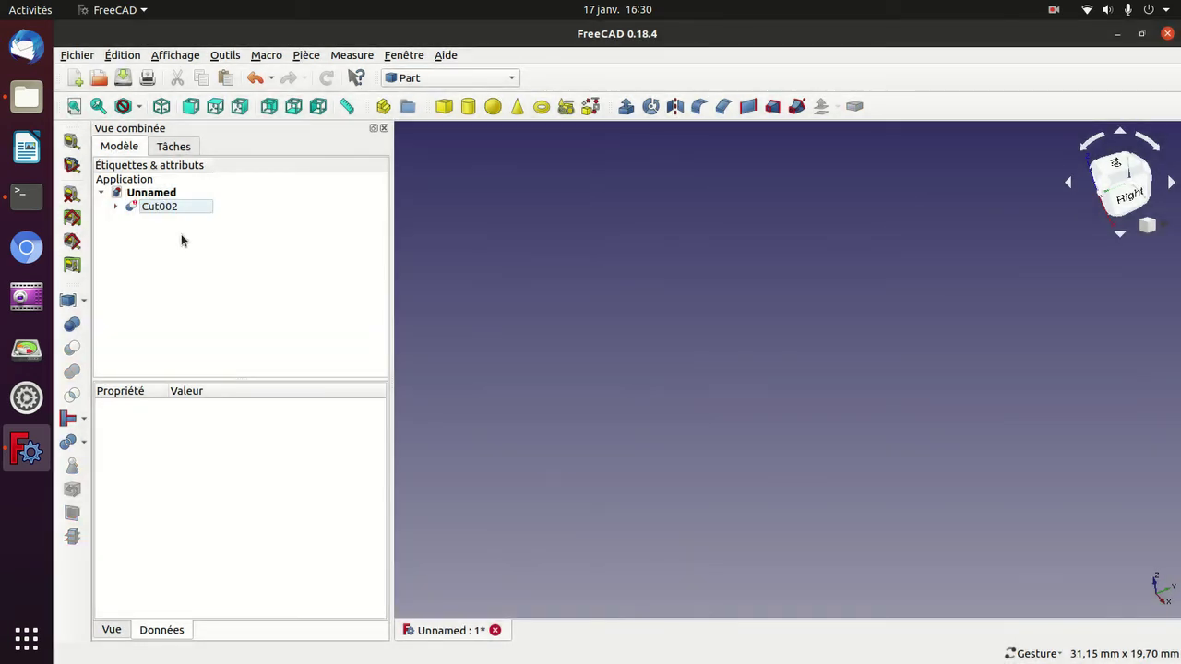
Undo the empty cut, attempt a Union of Cut001 and Cercle, then undo it.
{"action": "key", "text": "ctrl+z"}
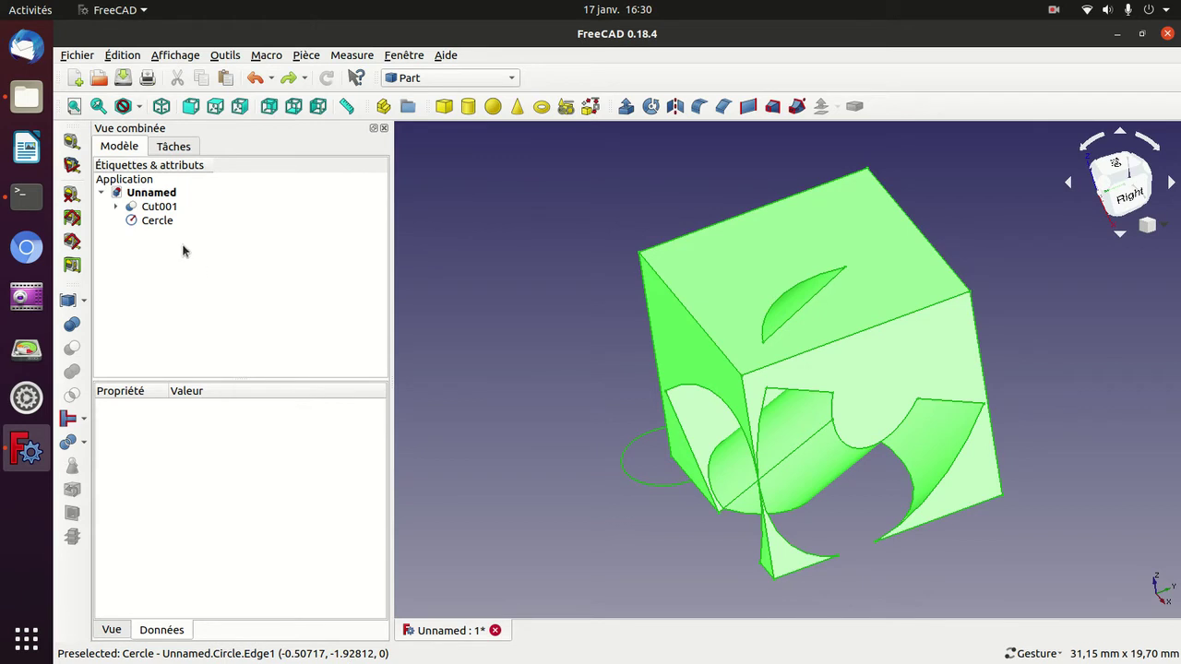
{"action": "left_click", "coordinate": [153, 210]}
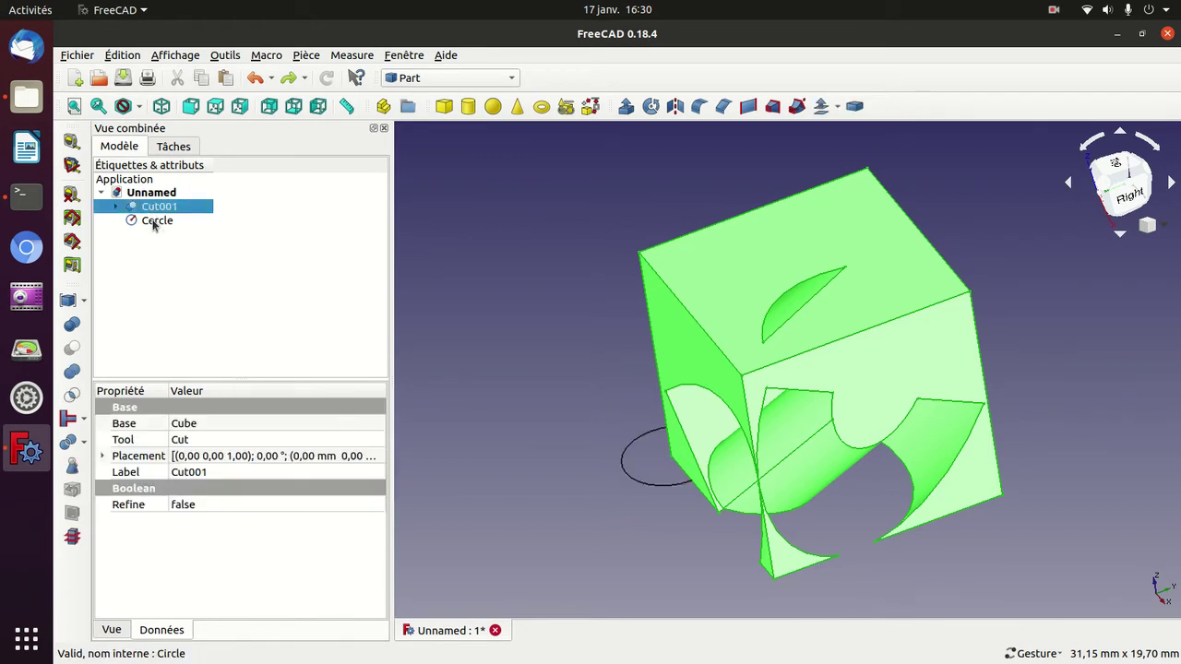
{"action": "left_click", "coordinate": [154, 222], "text": "ctrl"}
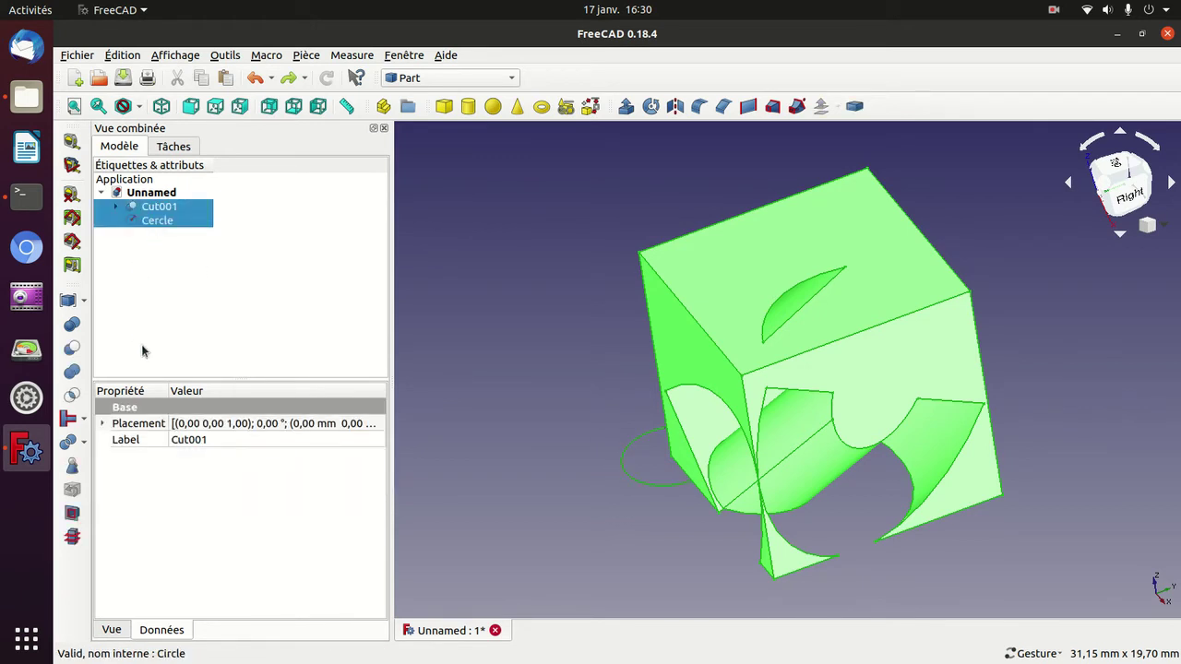
{"action": "left_click", "coordinate": [78, 370]}
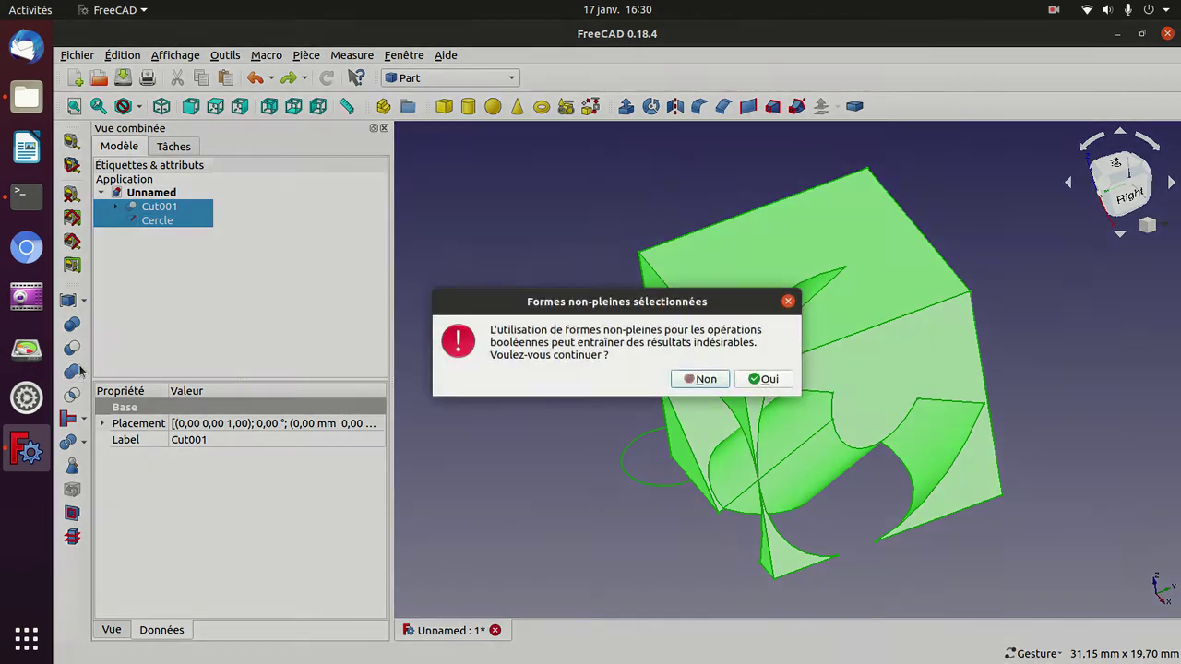
{"action": "left_click", "coordinate": [761, 379]}
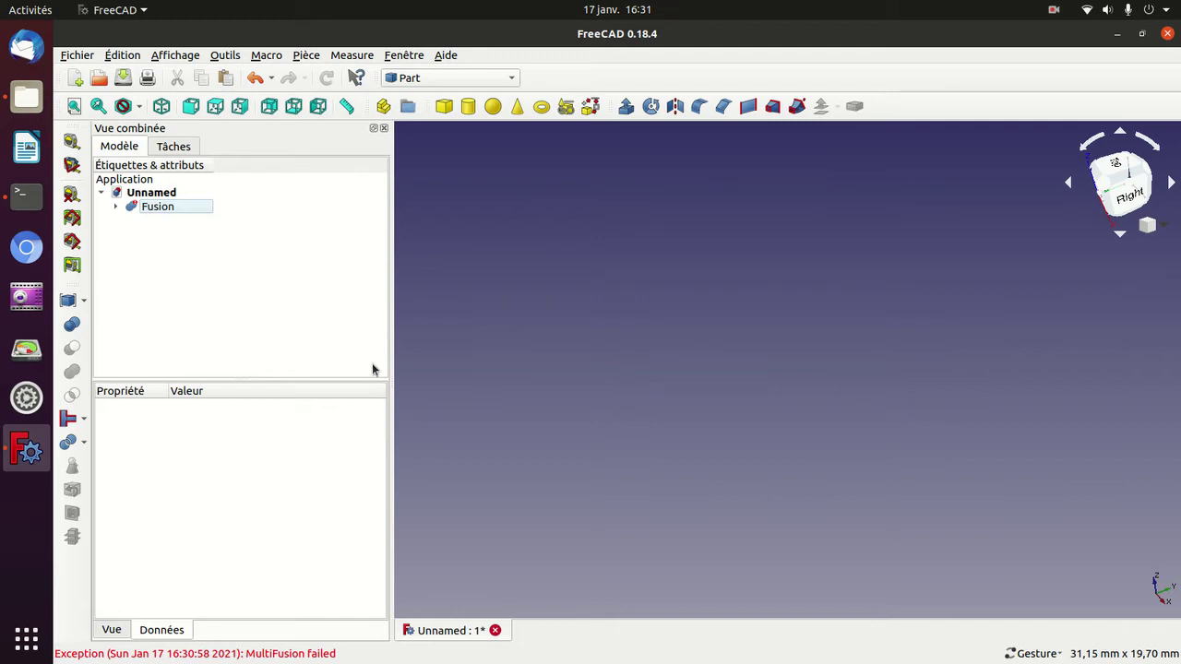
{"action": "key", "text": "ctrl+z"}
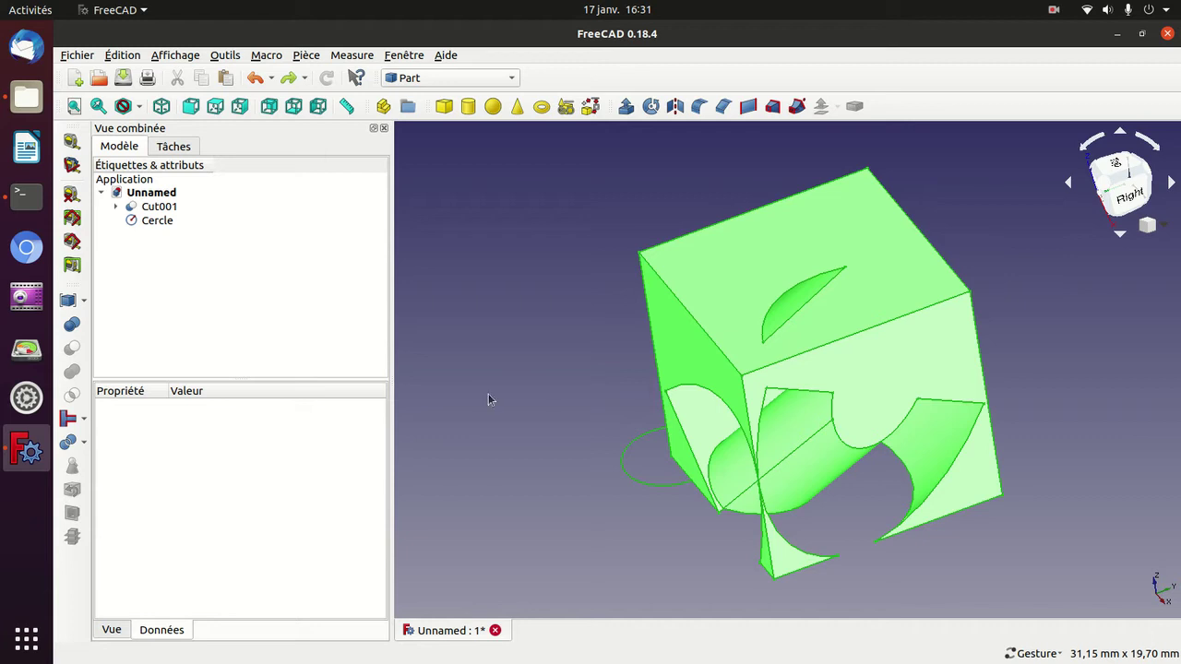
Orbit the carved block to inspect it from below, then start a new document.
{"action": "left_click_drag", "start_coordinate": [514, 455], "coordinate": [755, 313]}
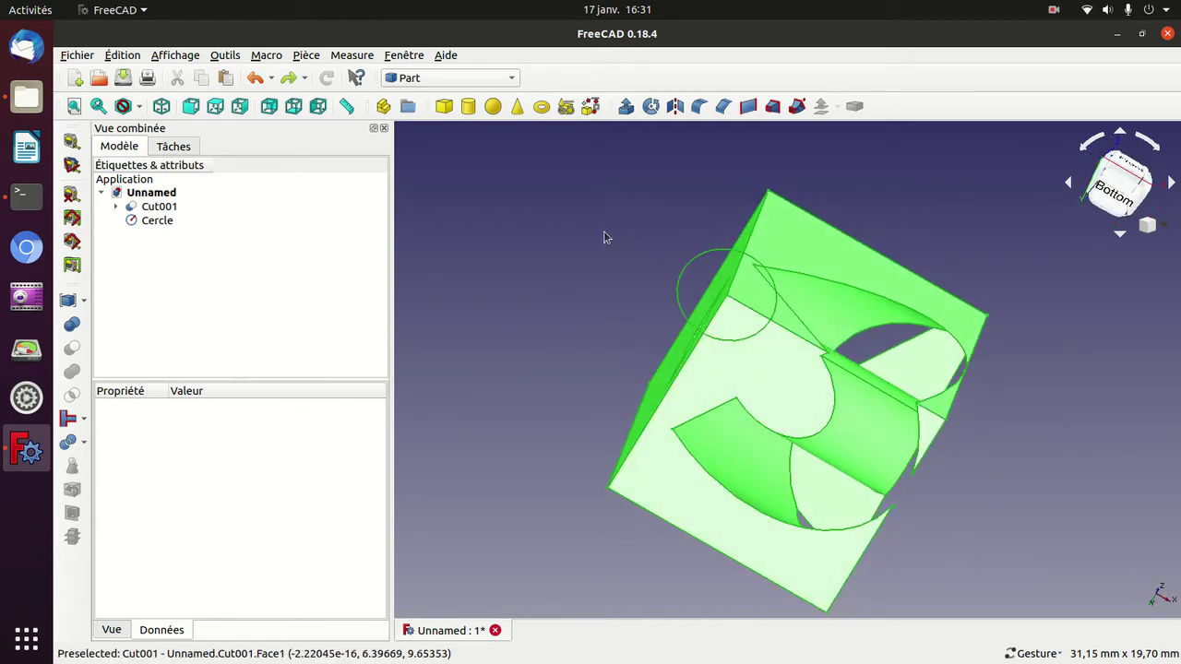
{"action": "left_click_drag", "start_coordinate": [605, 238], "coordinate": [705, 395]}
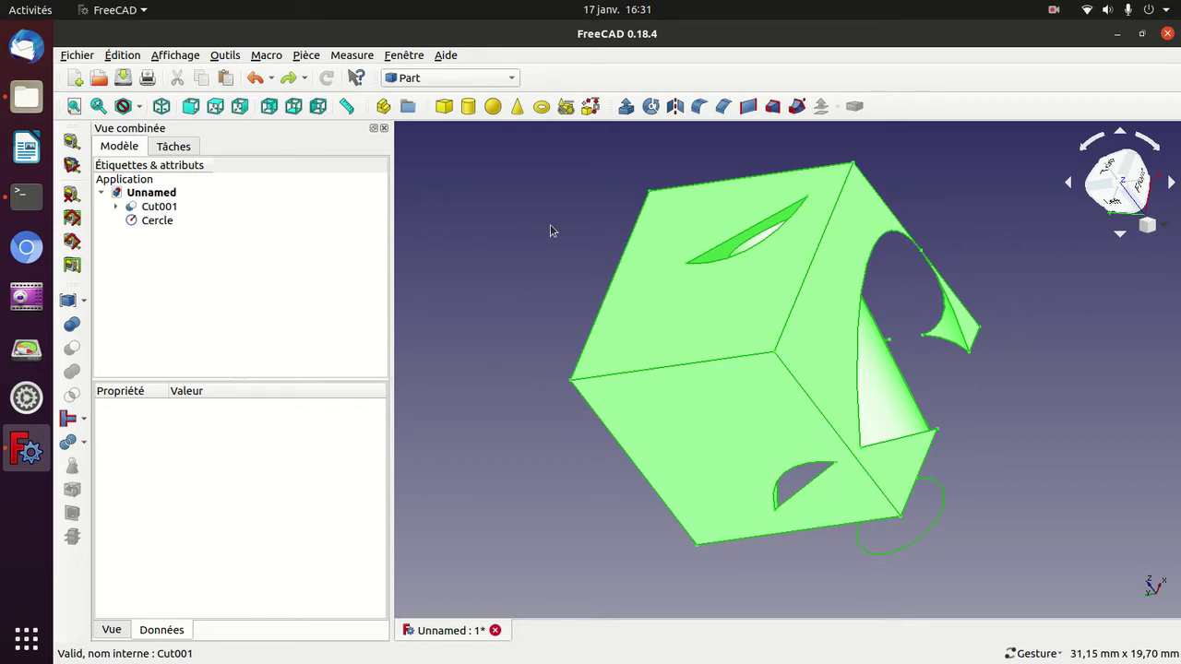
{"action": "left_click", "coordinate": [1054, 10]}
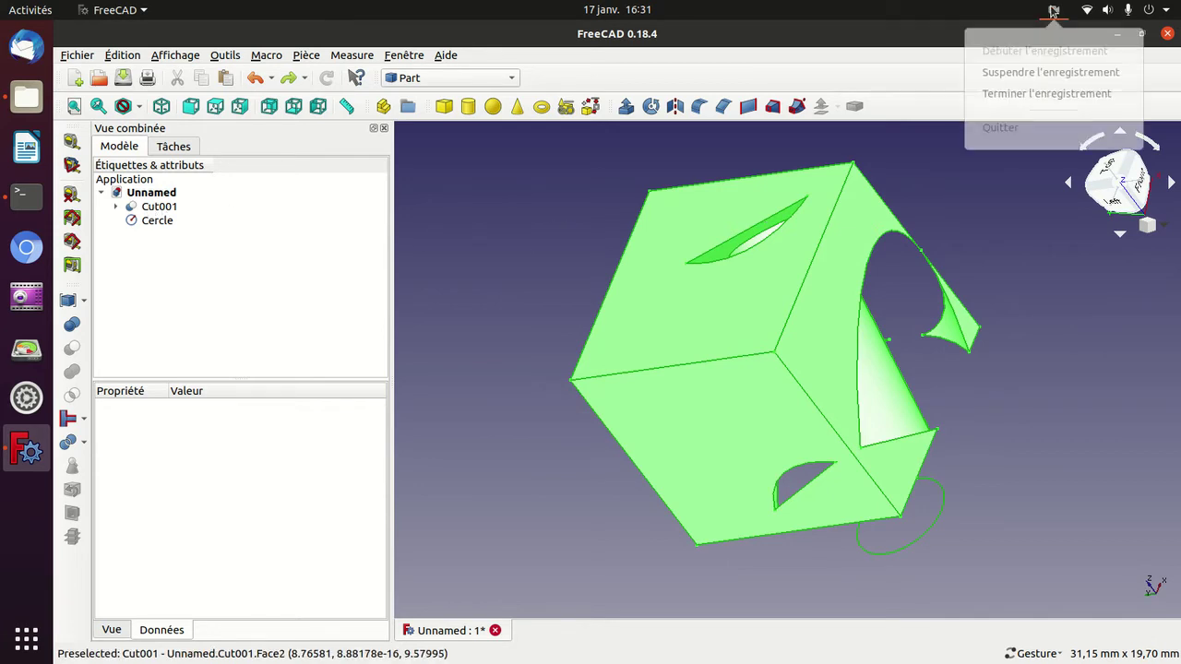
{"action": "left_click", "coordinate": [1033, 93]}
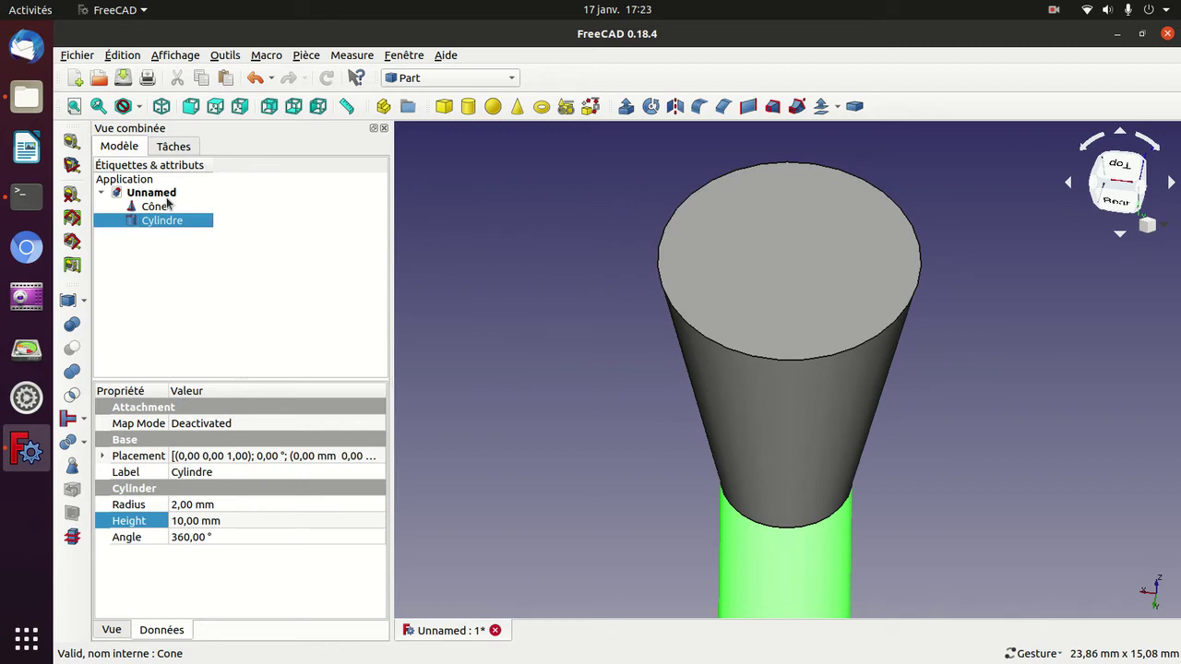
Try a union of the cone and cylinder, then undo it.
{"action": "left_click", "coordinate": [236, 274]}
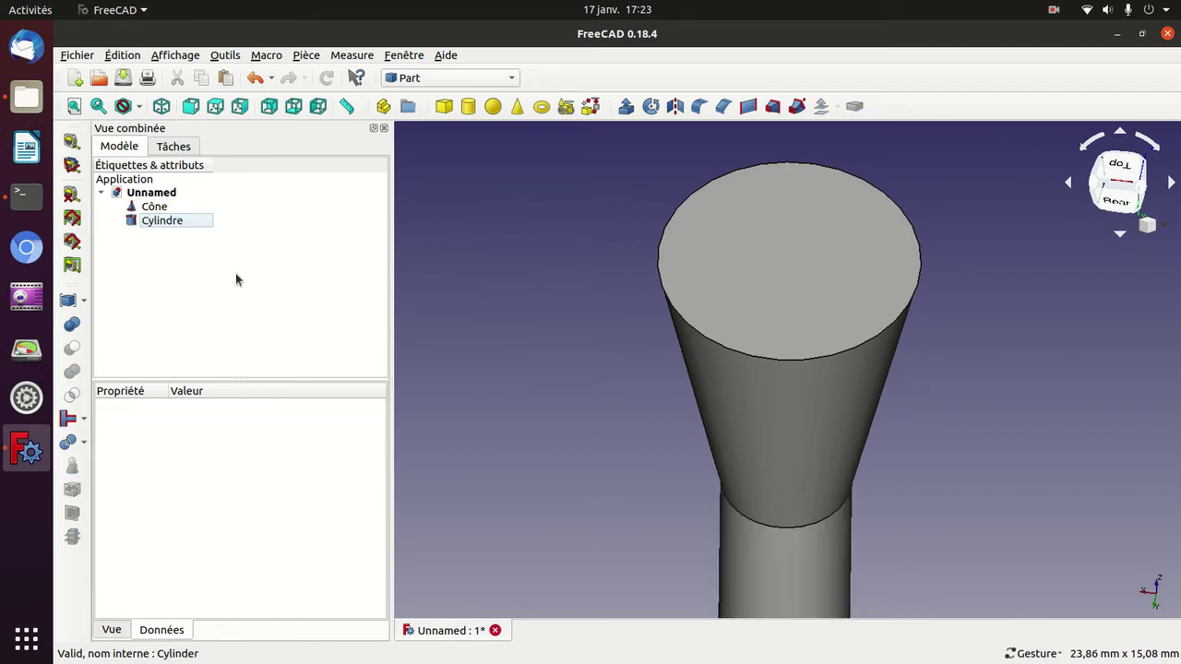
{"action": "left_click", "coordinate": [175, 223]}
{"action": "left_click", "coordinate": [155, 209]}
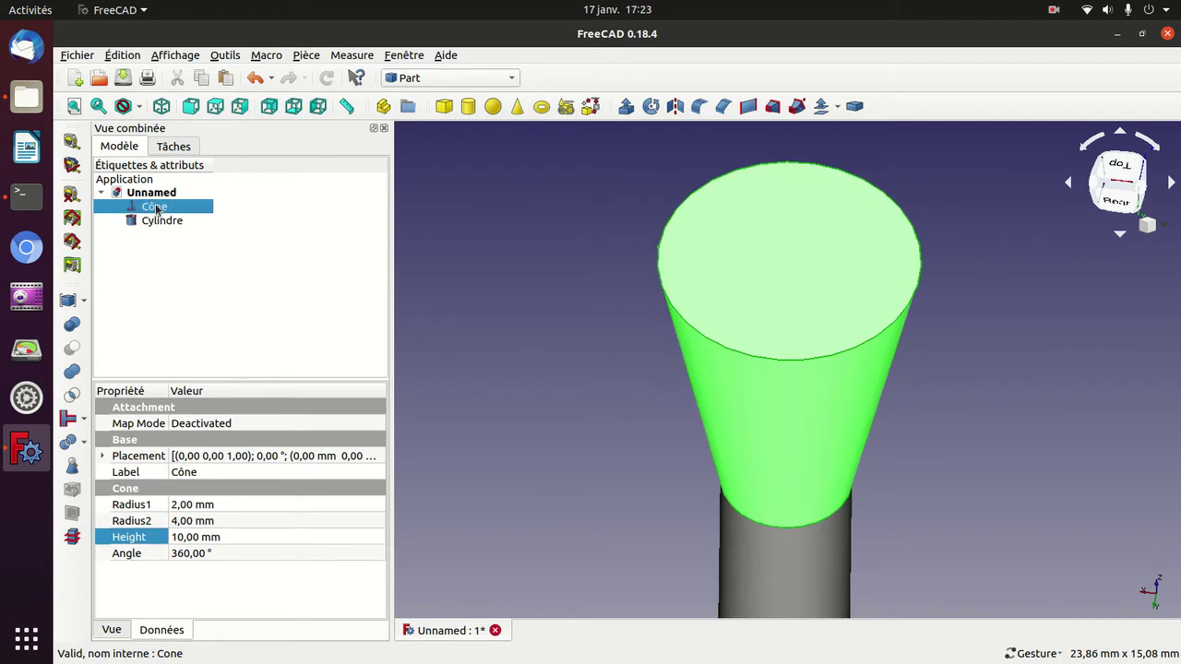
{"action": "left_click", "coordinate": [157, 221], "text": "ctrl"}
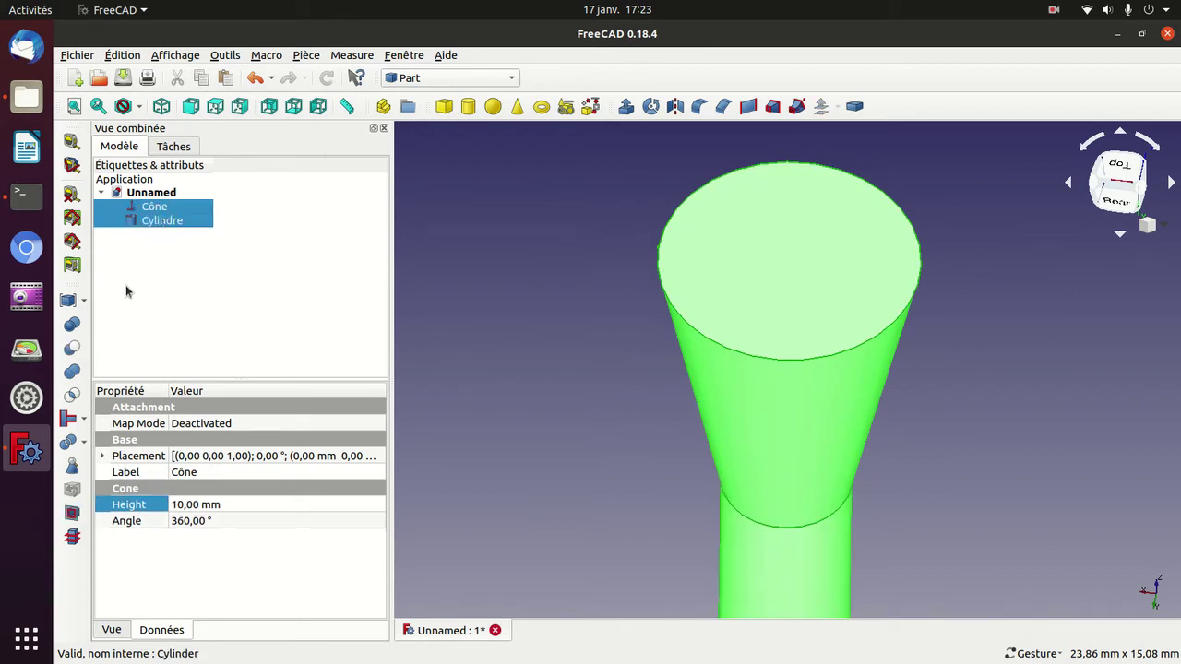
{"action": "left_click", "coordinate": [72, 371]}
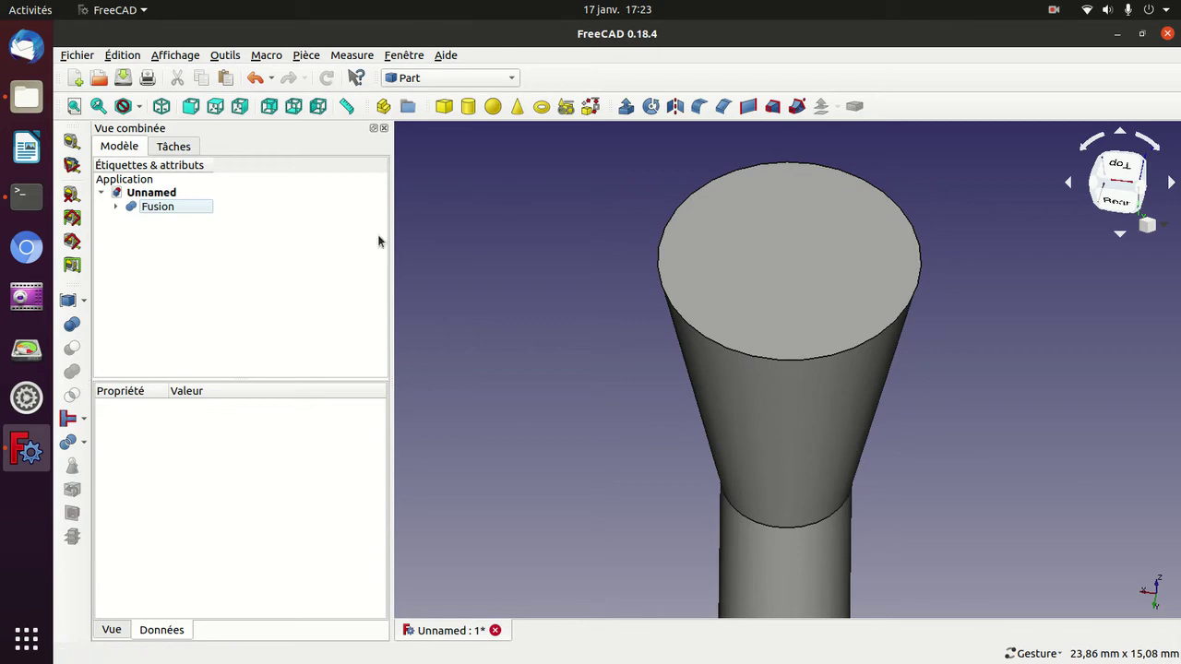
{"action": "key", "text": "ctrl+z"}
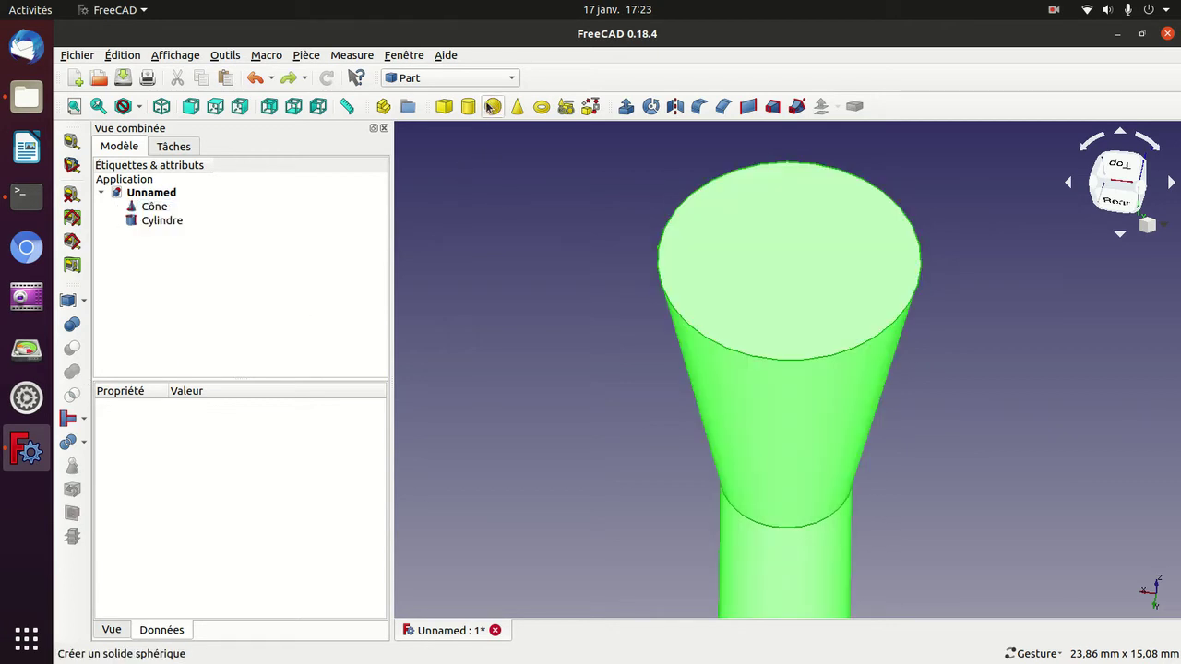
Add a cube, a torus and a sphere to the model.
{"action": "left_click", "coordinate": [452, 107]}
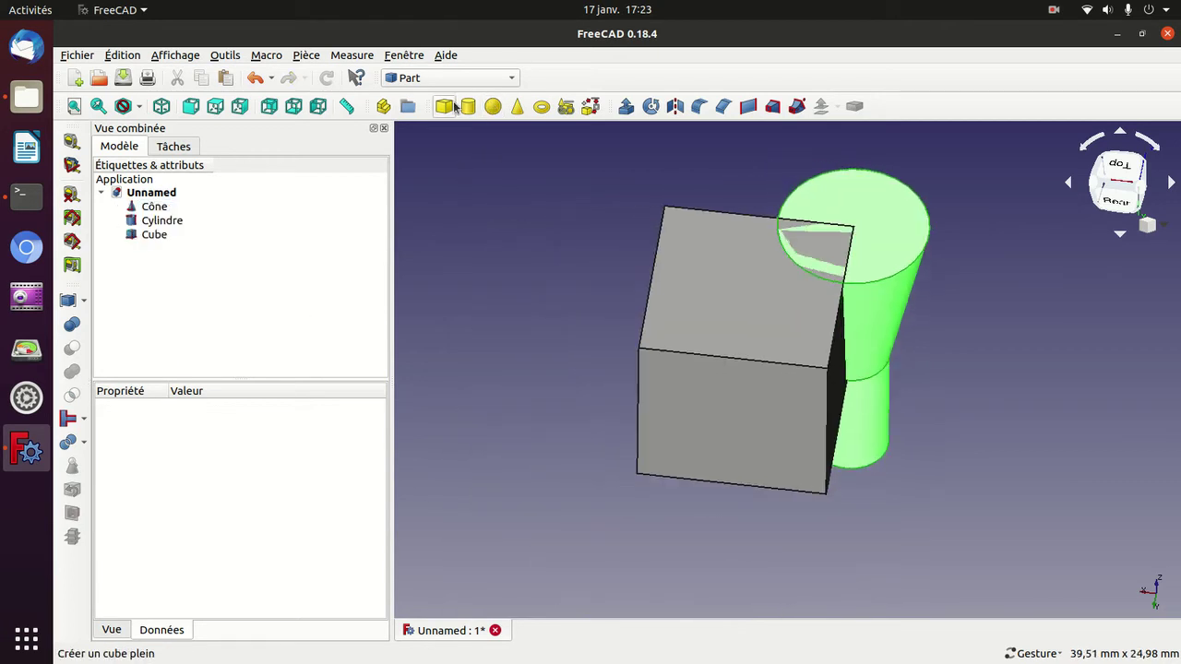
{"action": "left_click", "coordinate": [542, 106]}
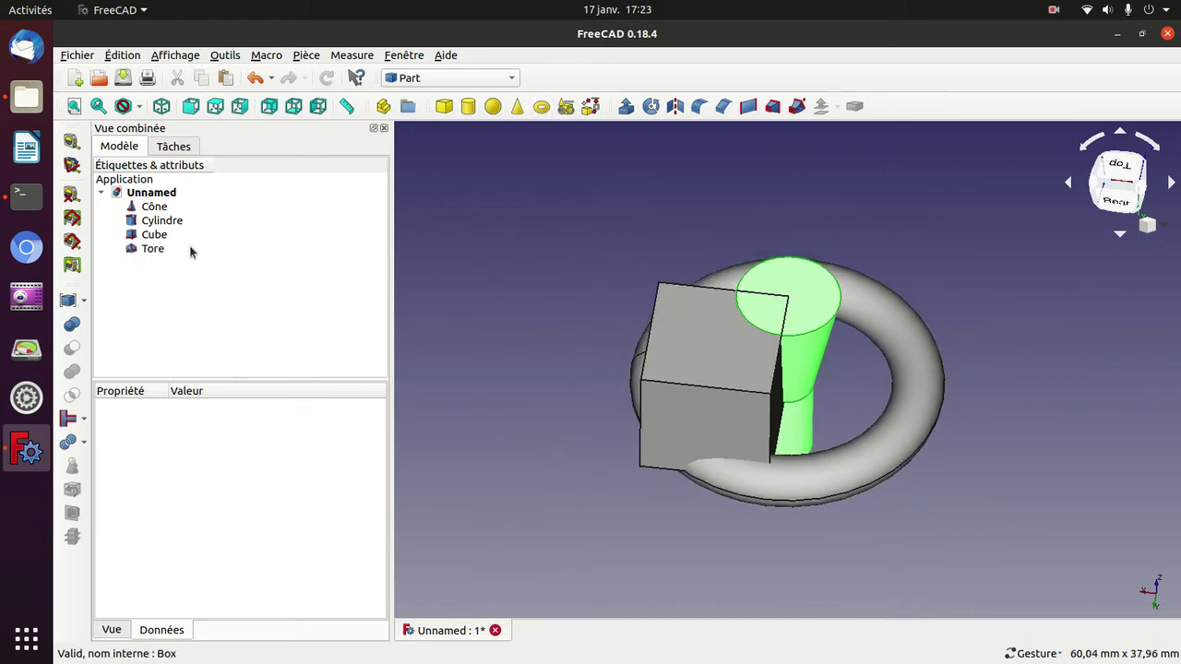
{"action": "left_click", "coordinate": [493, 106]}
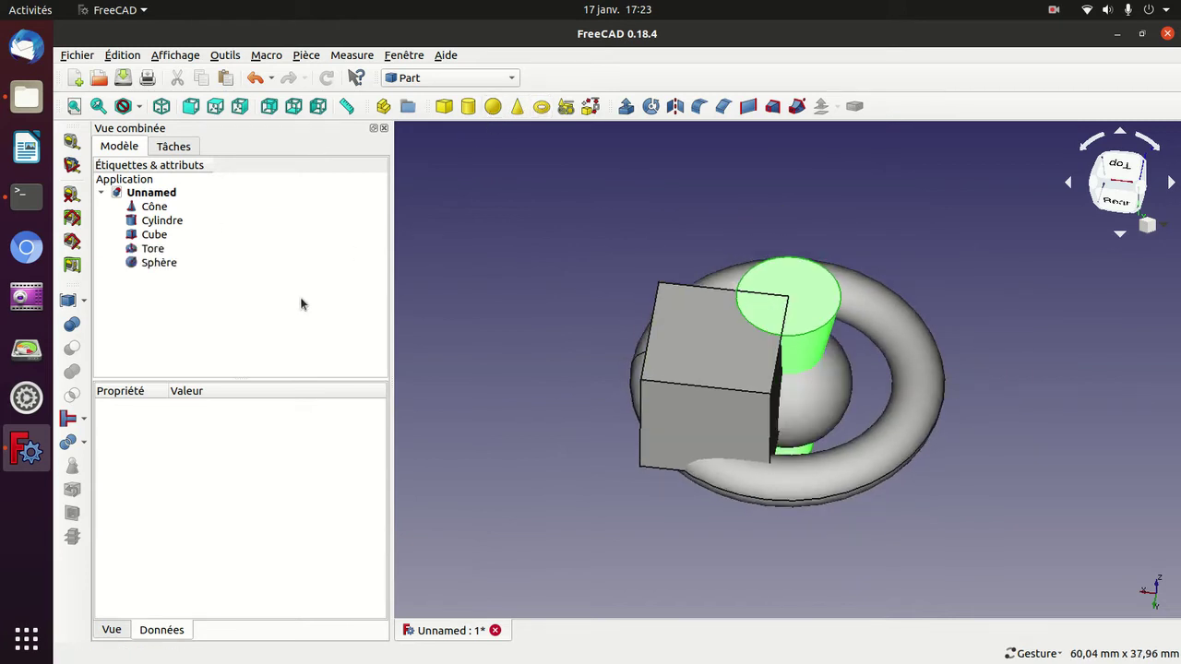
Select all five shapes and union them into a single Fusion solid.
{"action": "key", "text": "ctrl+a"}
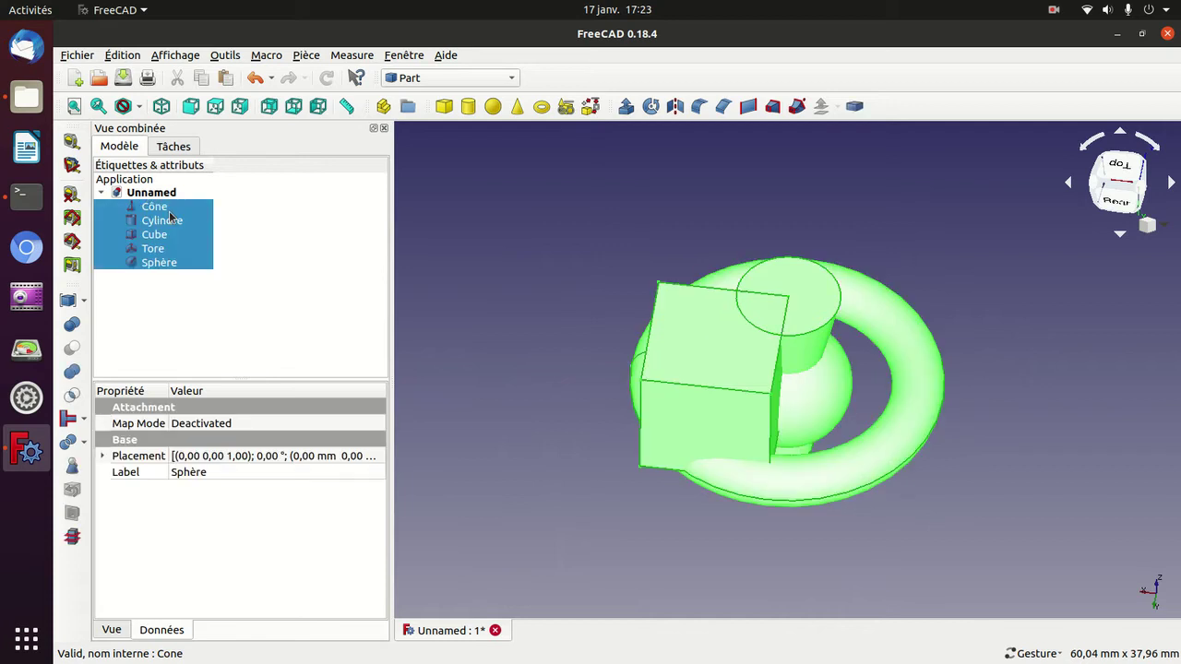
{"action": "left_click", "coordinate": [74, 375]}
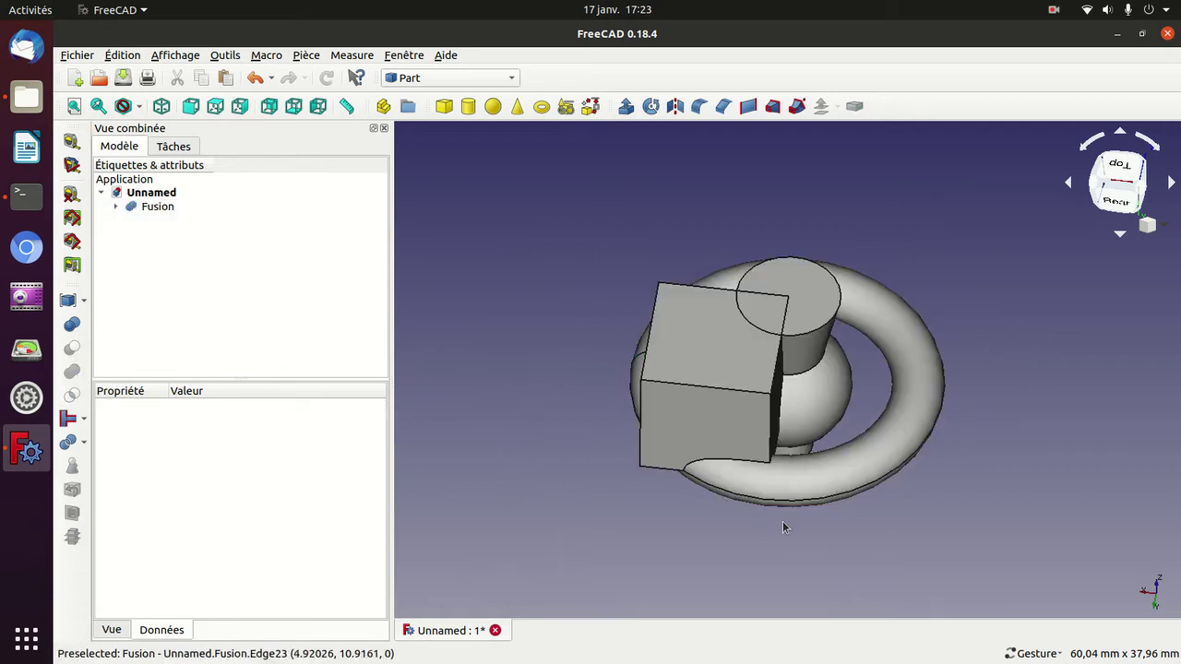
{"action": "mouse_move", "coordinate": [992, 517]}
{"action": "left_mouse_down"}
{"action": "mouse_move", "coordinate": [881, 460]}
{"action": "mouse_move", "coordinate": [896, 479]}
{"action": "left_mouse_up"}
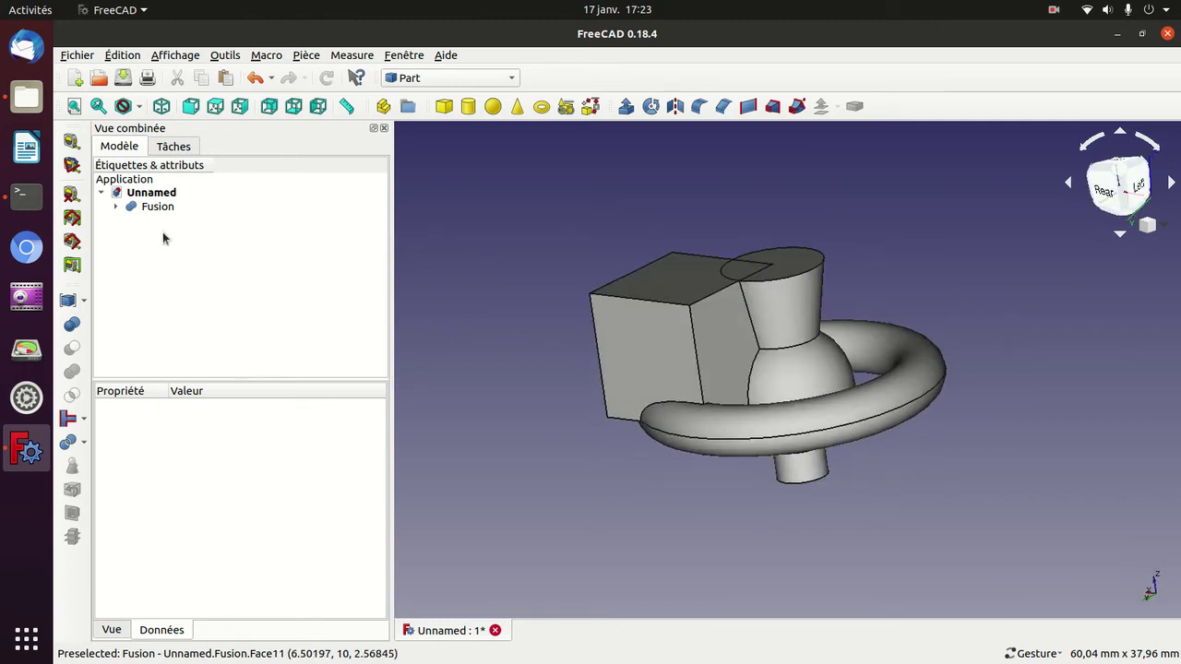
Copy Fusion with its dependencies and paste it as Fusion001, expanding both in the tree.
{"action": "left_click", "coordinate": [152, 208]}
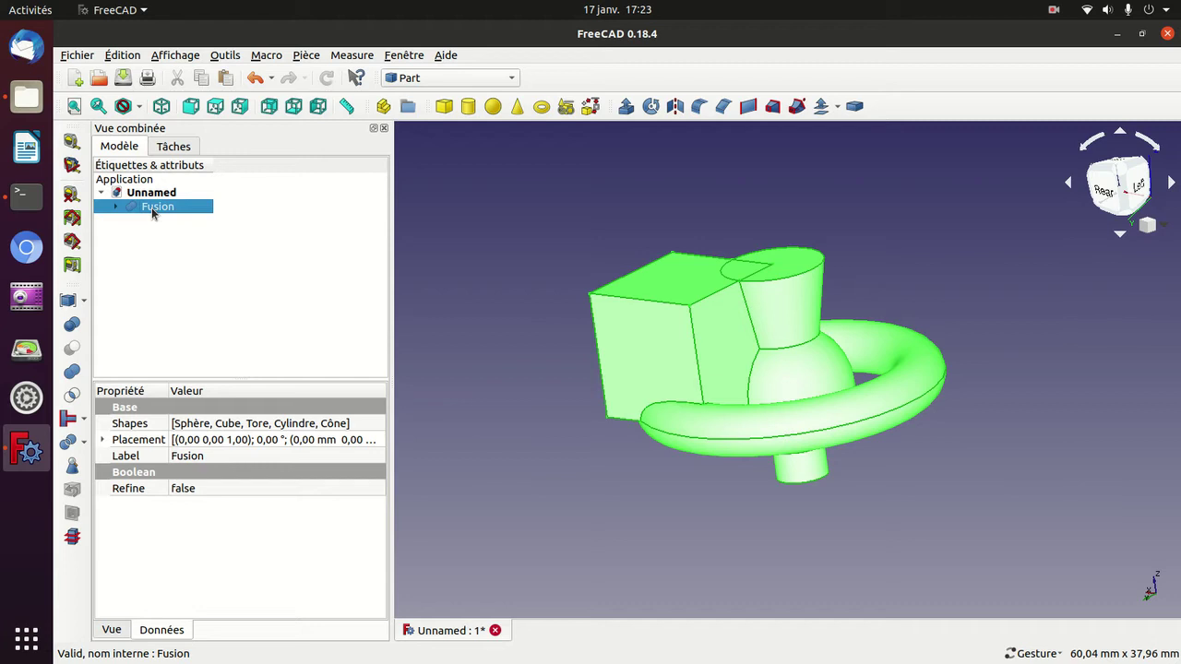
{"action": "key", "text": "ctrl+c"}
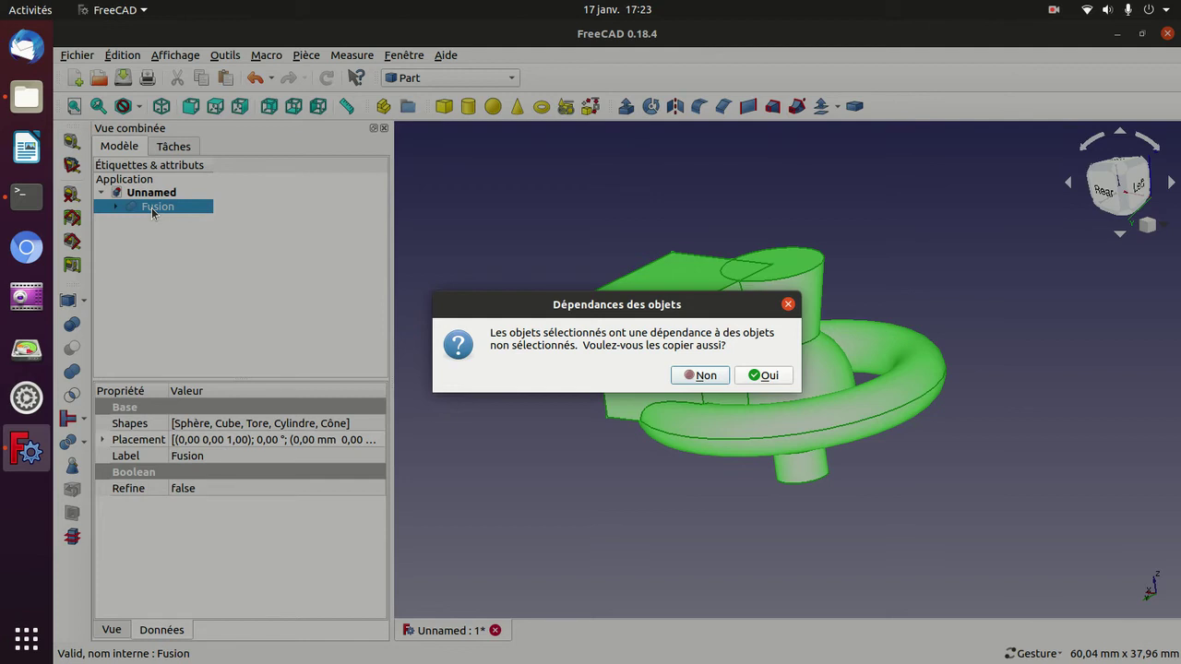
{"action": "key", "text": "Return"}
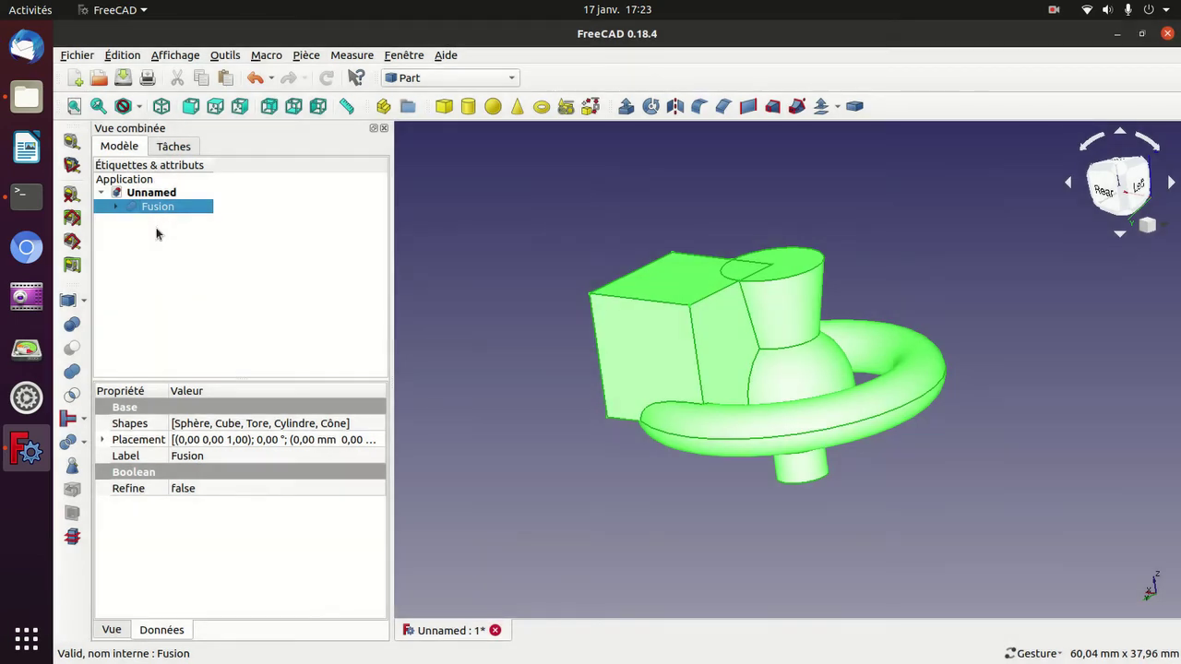
{"action": "left_click", "coordinate": [156, 233]}
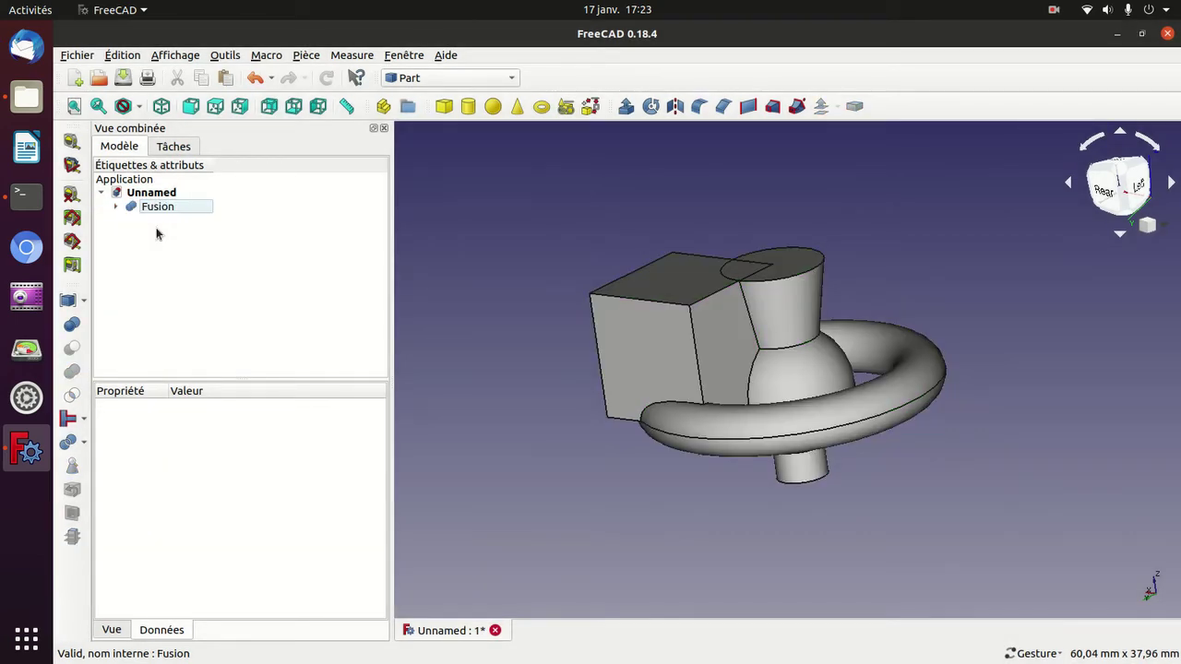
{"action": "key", "text": "ctrl+v"}
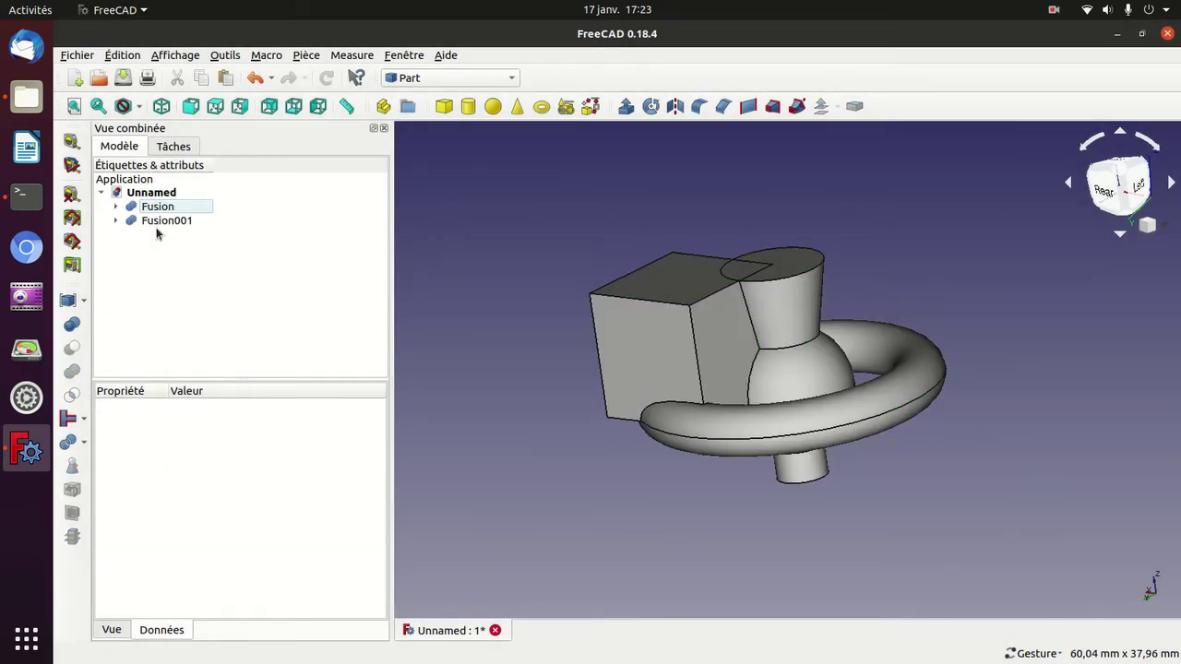
{"action": "left_click", "coordinate": [116, 207]}
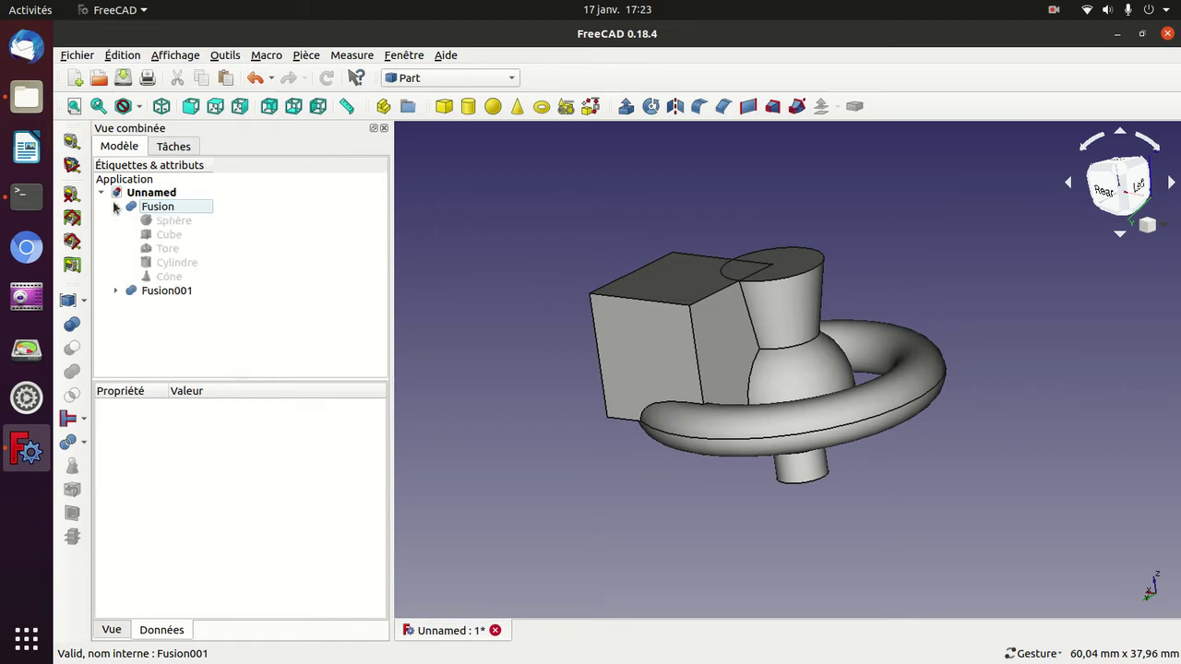
{"action": "left_click", "coordinate": [115, 292]}
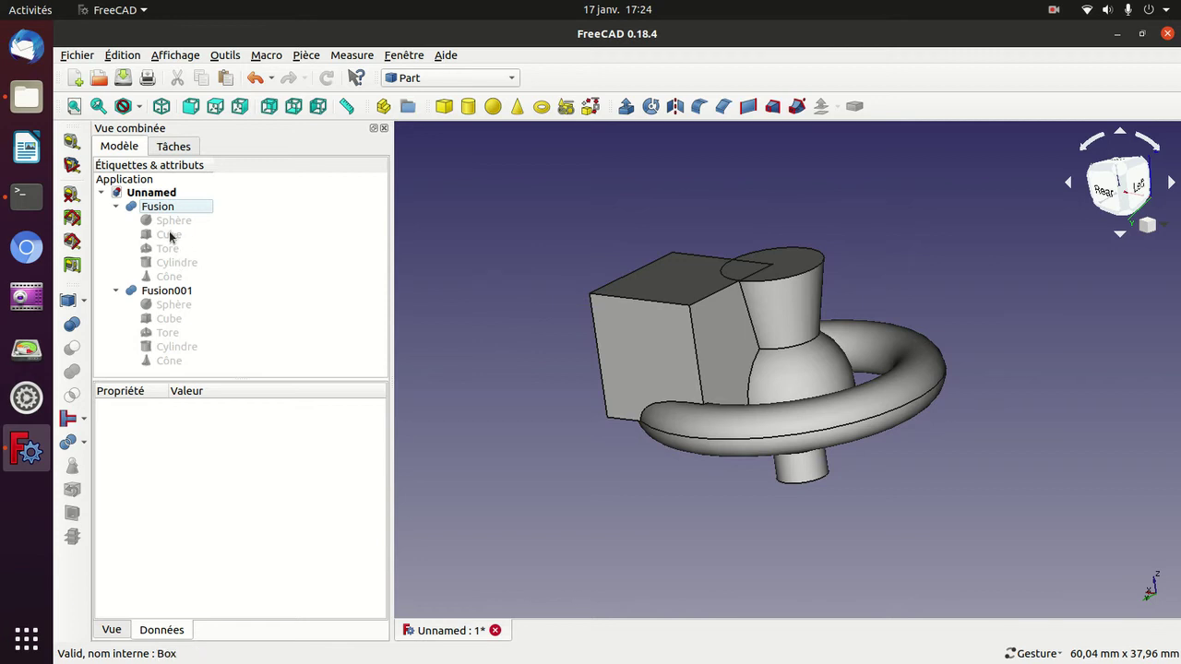
Shift Fusion001 −22 mm along X with the Transform dragger and confirm.
{"action": "double_click", "coordinate": [174, 291]}
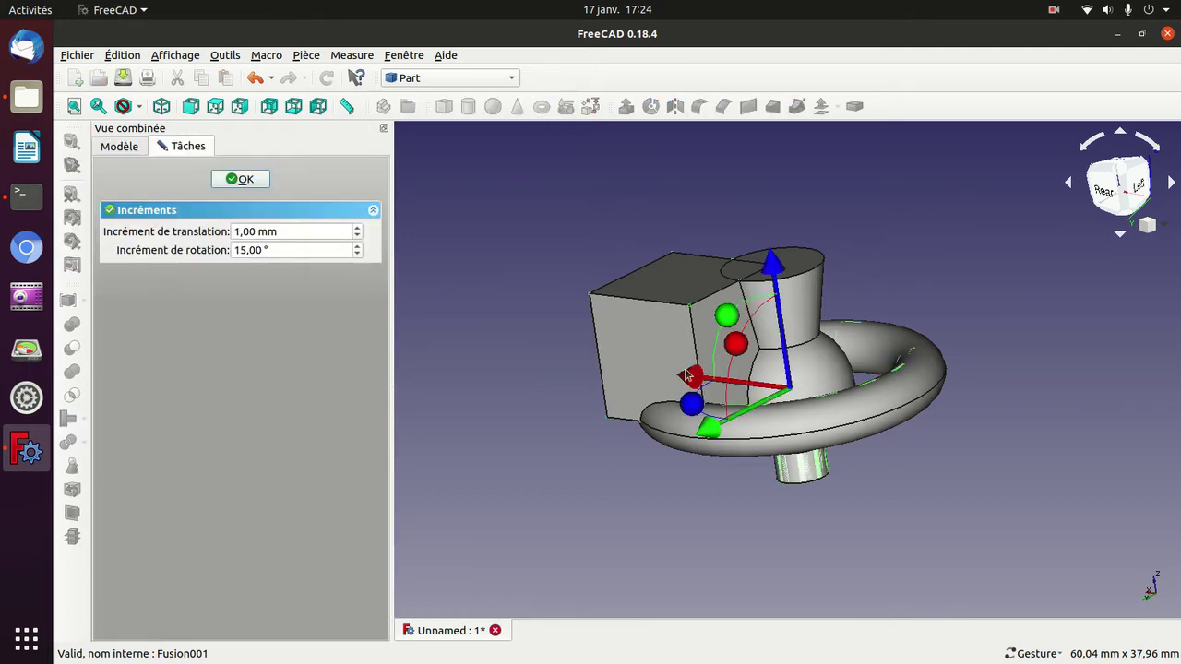
{"action": "left_click_drag", "start_coordinate": [687, 376], "coordinate": [847, 481]}
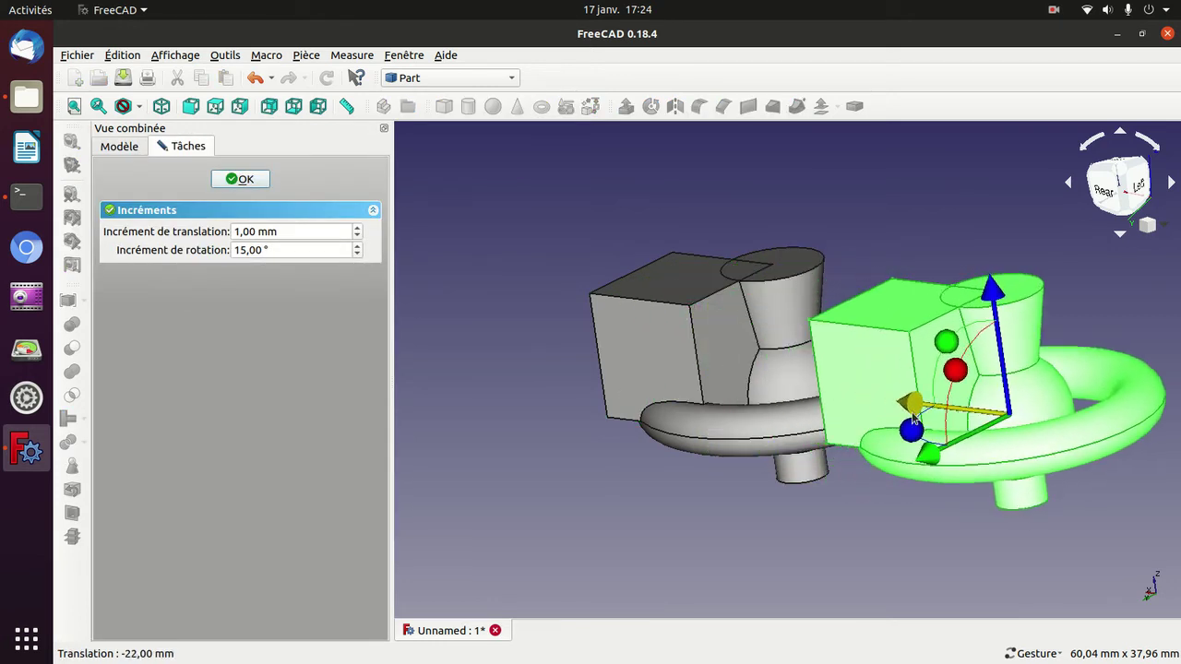
{"action": "left_click_drag", "start_coordinate": [695, 542], "coordinate": [765, 481]}
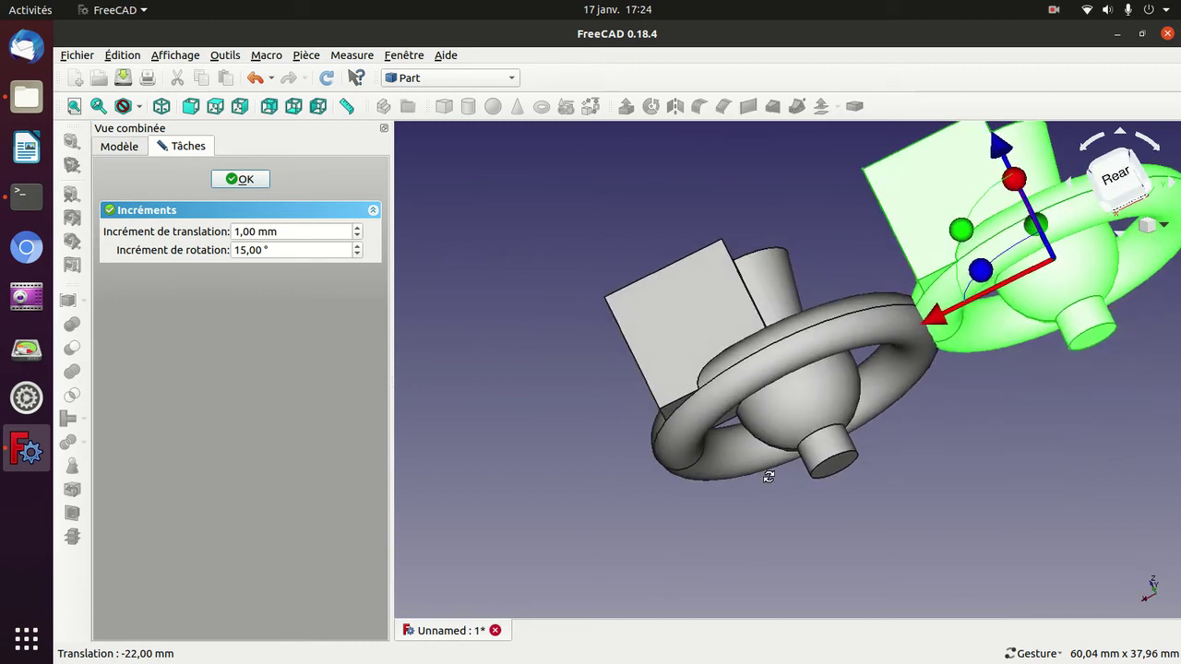
{"action": "left_click", "coordinate": [242, 179]}
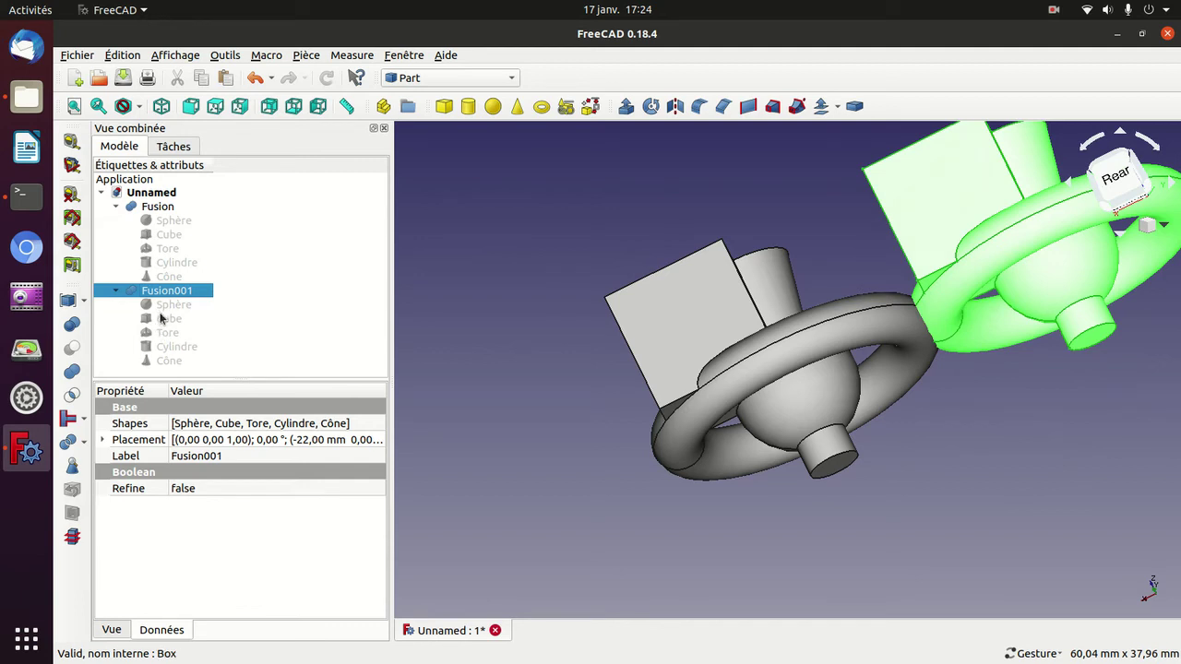
Orbit around the chain to inspect how the two links interlock.
{"action": "left_click", "coordinate": [161, 319]}
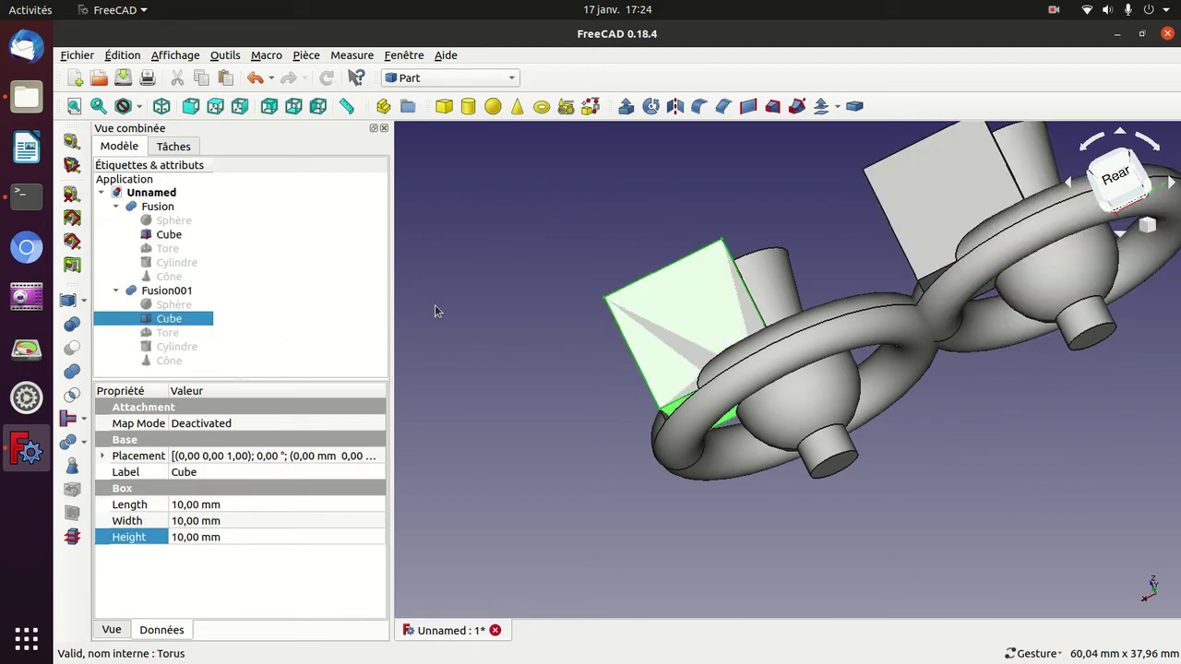
{"action": "mouse_move", "coordinate": [434, 308]}
{"action": "left_mouse_down"}
{"action": "mouse_move", "coordinate": [488, 364]}
{"action": "mouse_move", "coordinate": [534, 378]}
{"action": "left_mouse_up"}
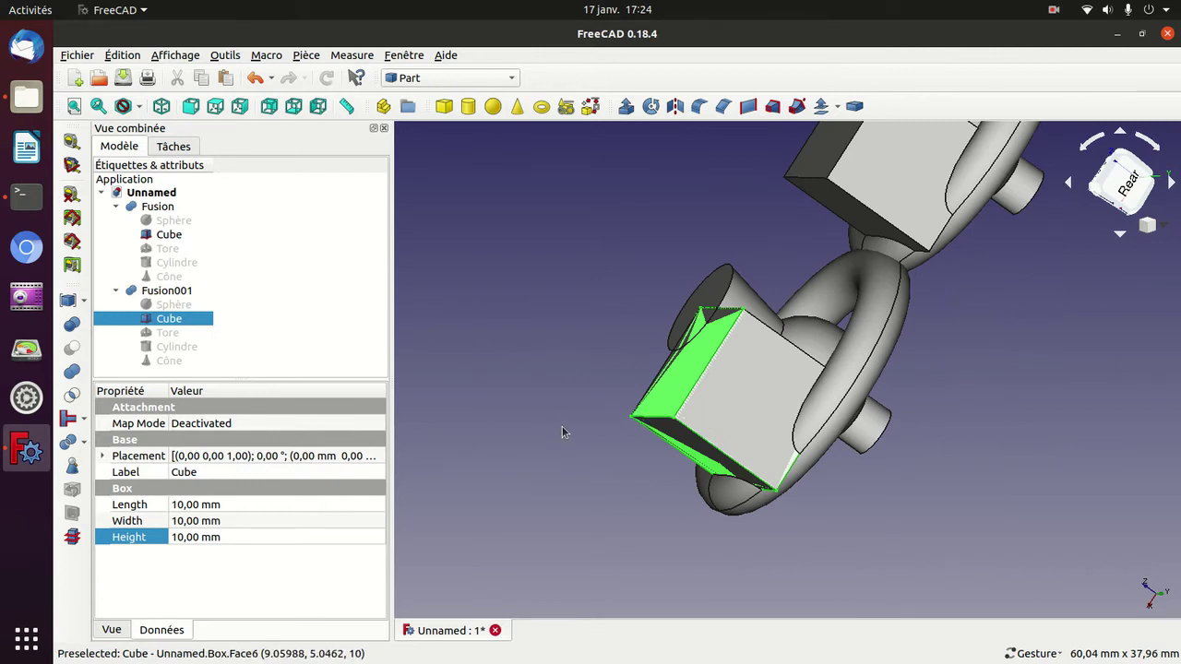
{"action": "left_click_drag", "start_coordinate": [917, 398], "coordinate": [926, 436]}
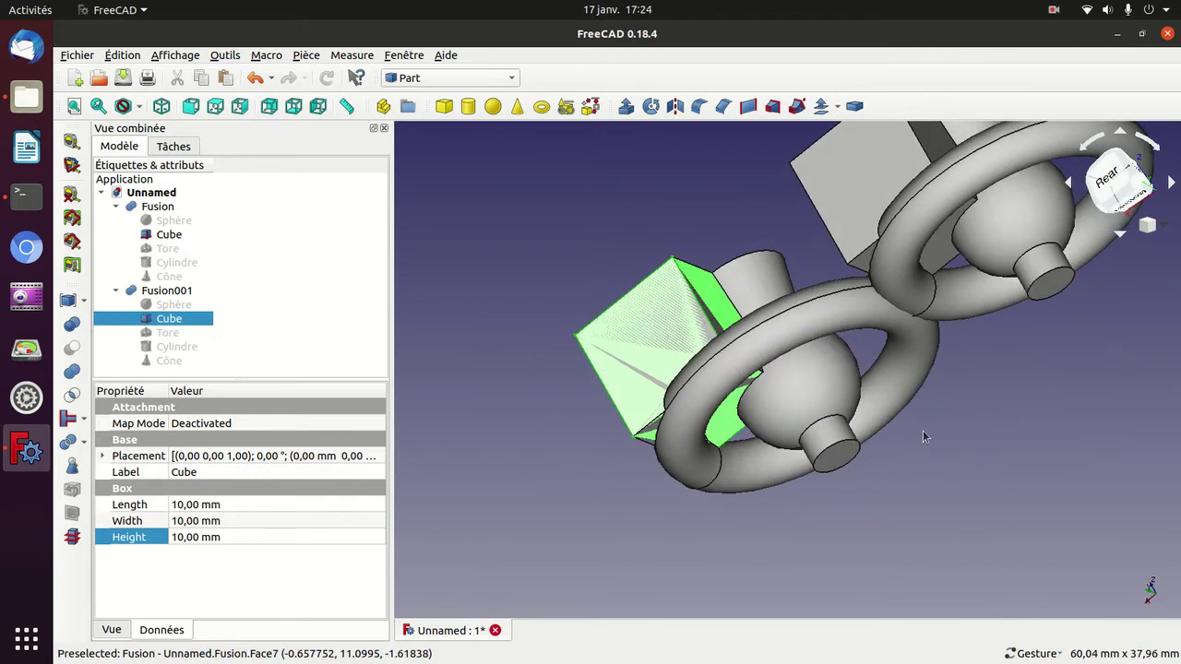
{"action": "left_click_drag", "start_coordinate": [1094, 385], "coordinate": [1070, 476]}
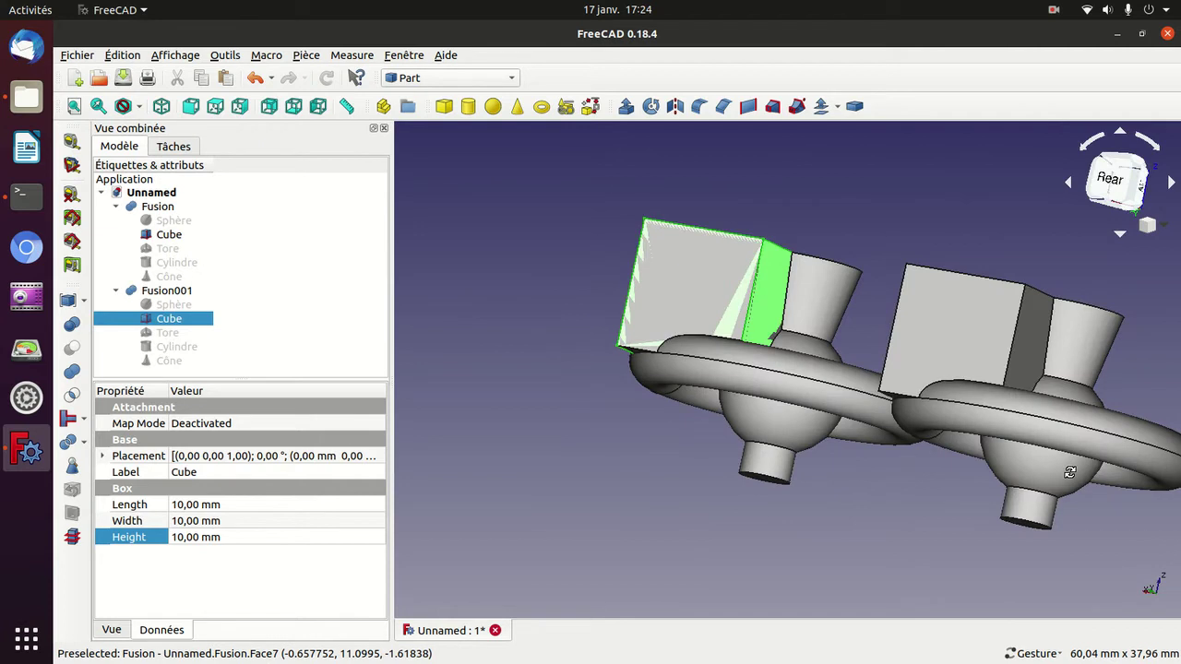
{"action": "left_click", "coordinate": [978, 354]}
{"action": "left_click_drag", "start_coordinate": [1002, 221], "coordinate": [930, 269]}
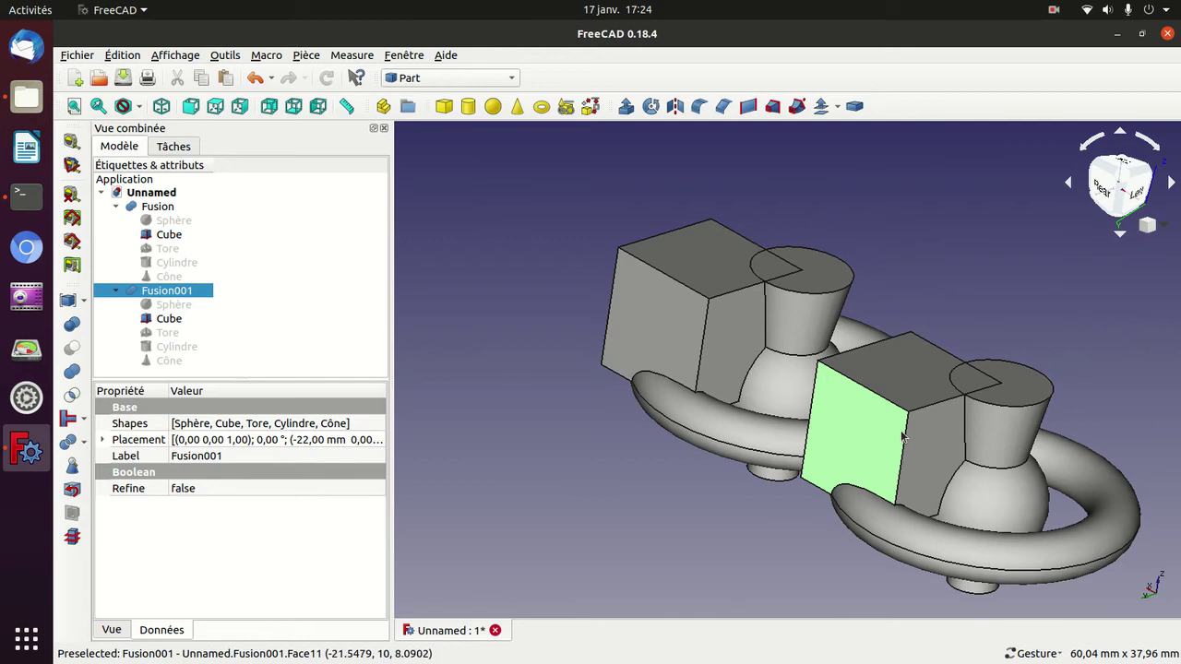
Show Fusion001's placement position (x −22, y 0, z 0) and return to isometric view.
{"action": "left_click", "coordinate": [147, 319]}
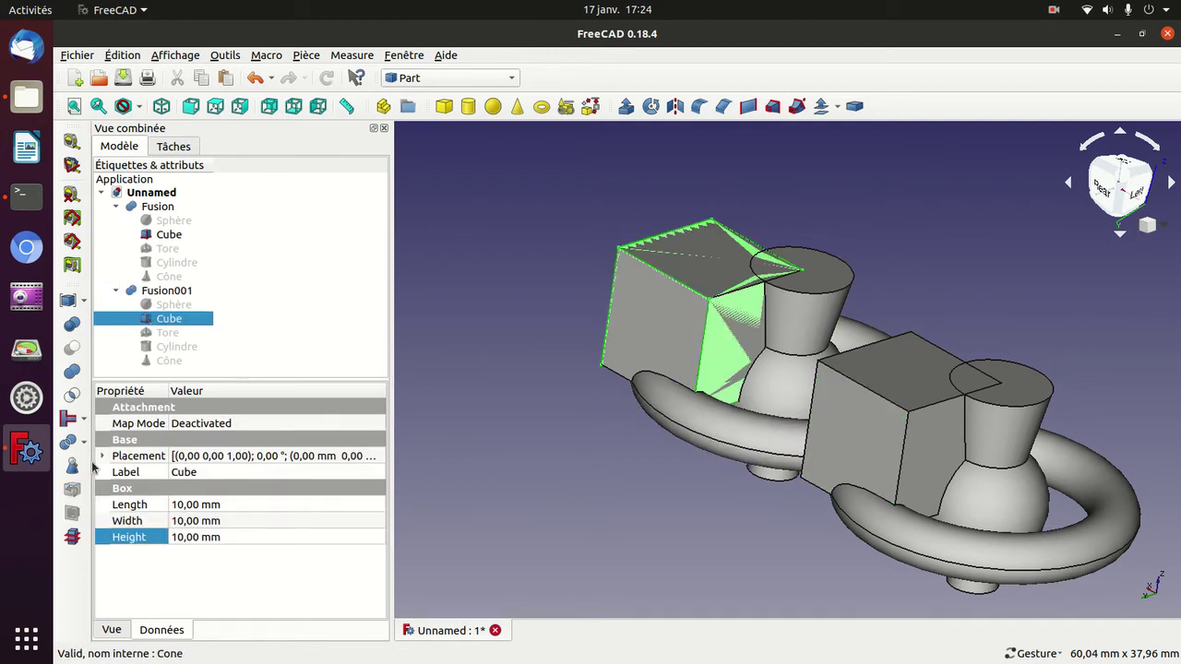
{"action": "left_click", "coordinate": [104, 457]}
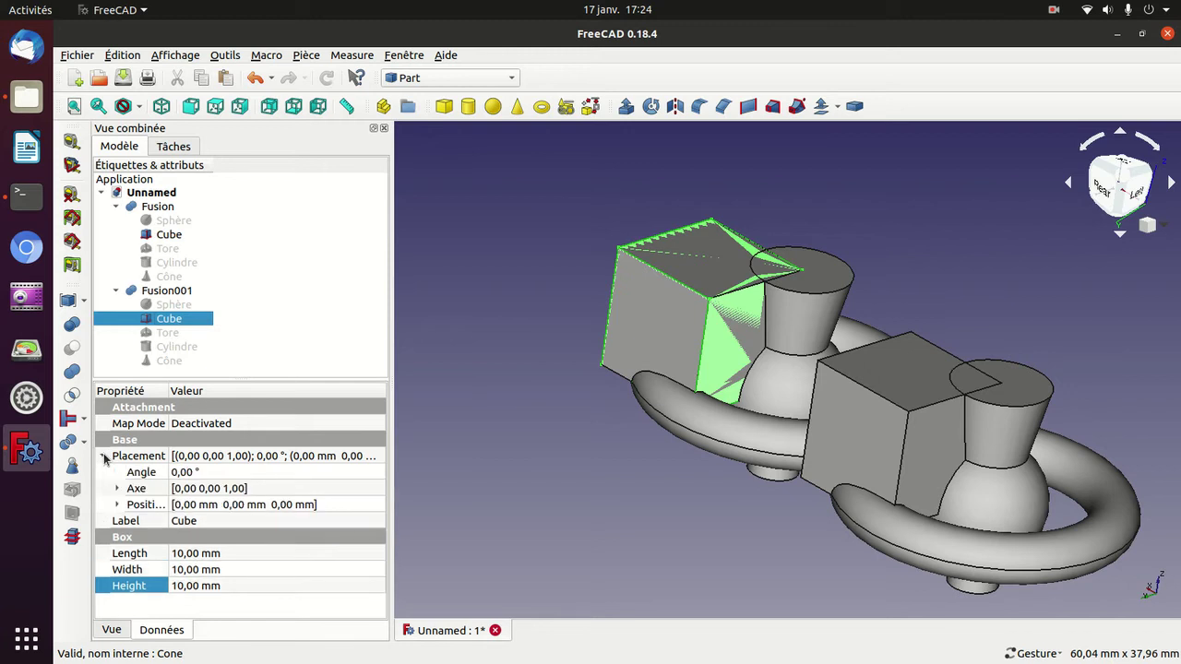
{"action": "left_click", "coordinate": [180, 293]}
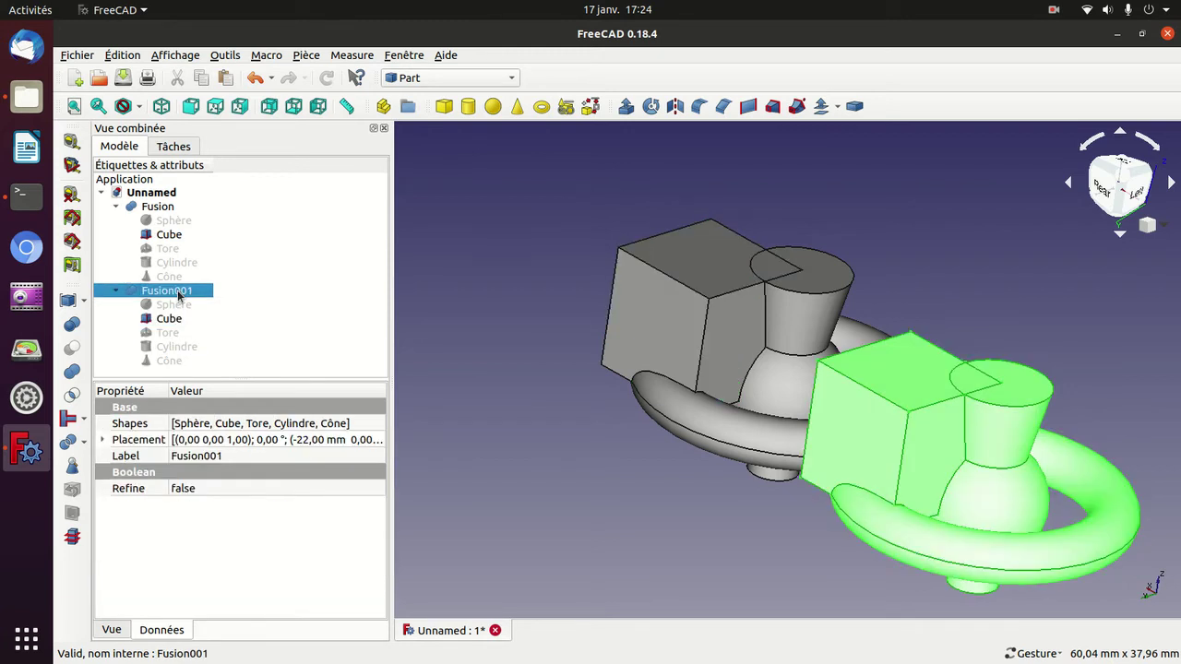
{"action": "left_click", "coordinate": [102, 440]}
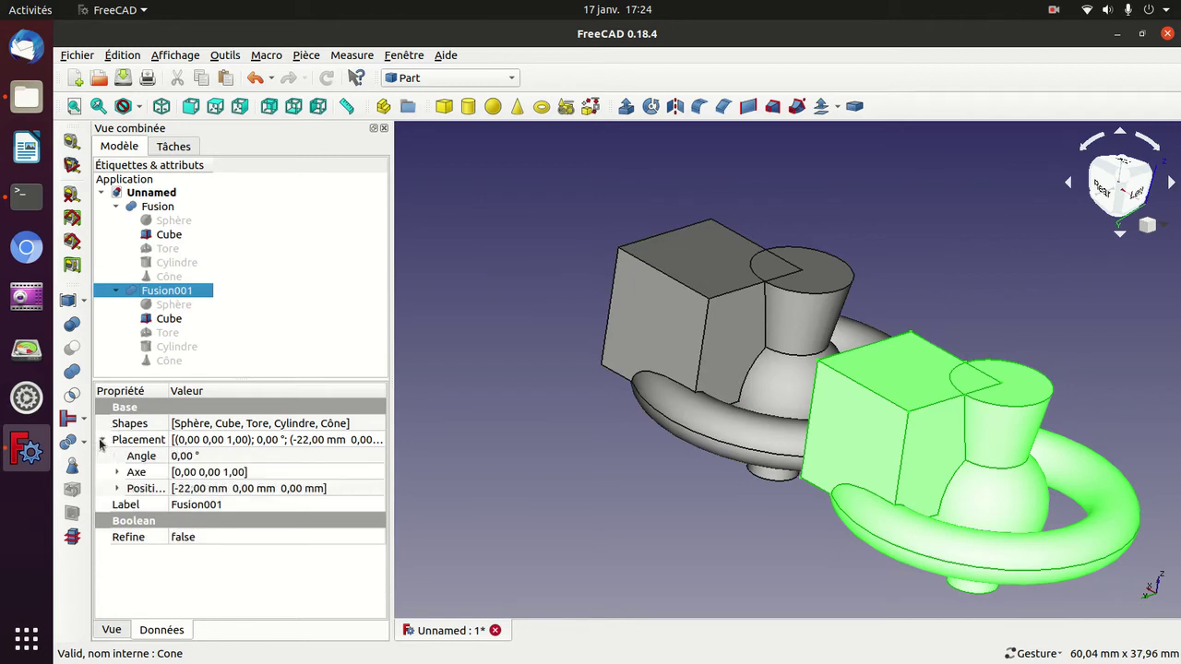
{"action": "left_click", "coordinate": [120, 489]}
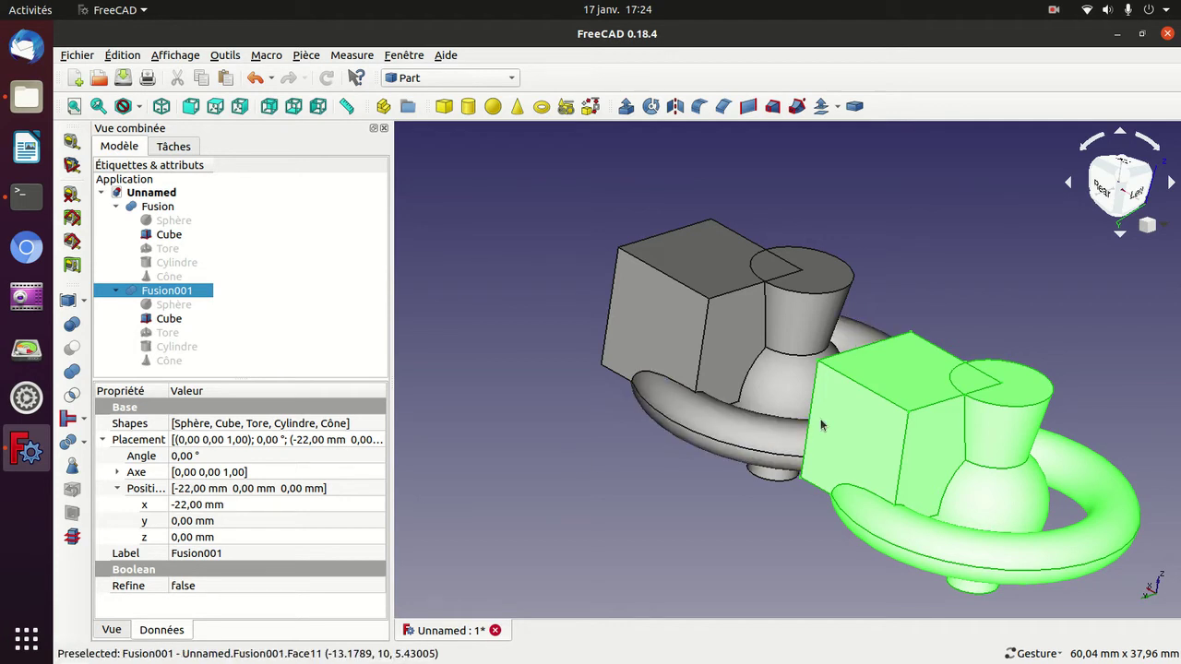
{"action": "key", "text": "0"}
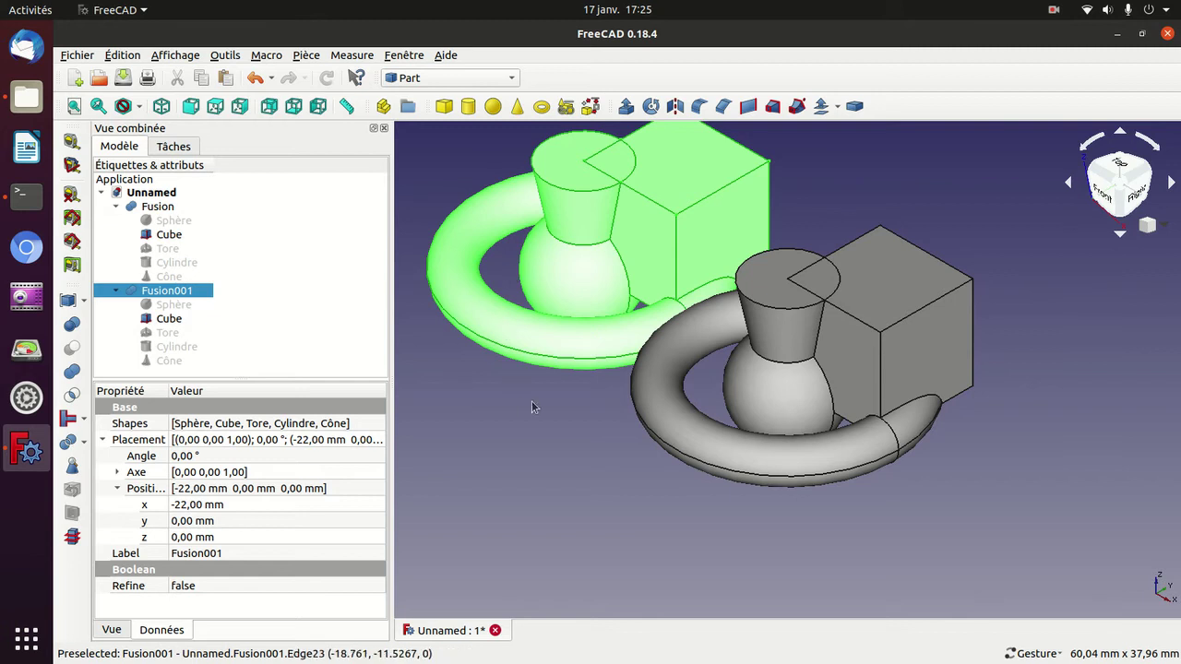
Collapse both links' branches and union Fusion with Fusion001 into Fusion002.
{"action": "left_click", "coordinate": [115, 291]}
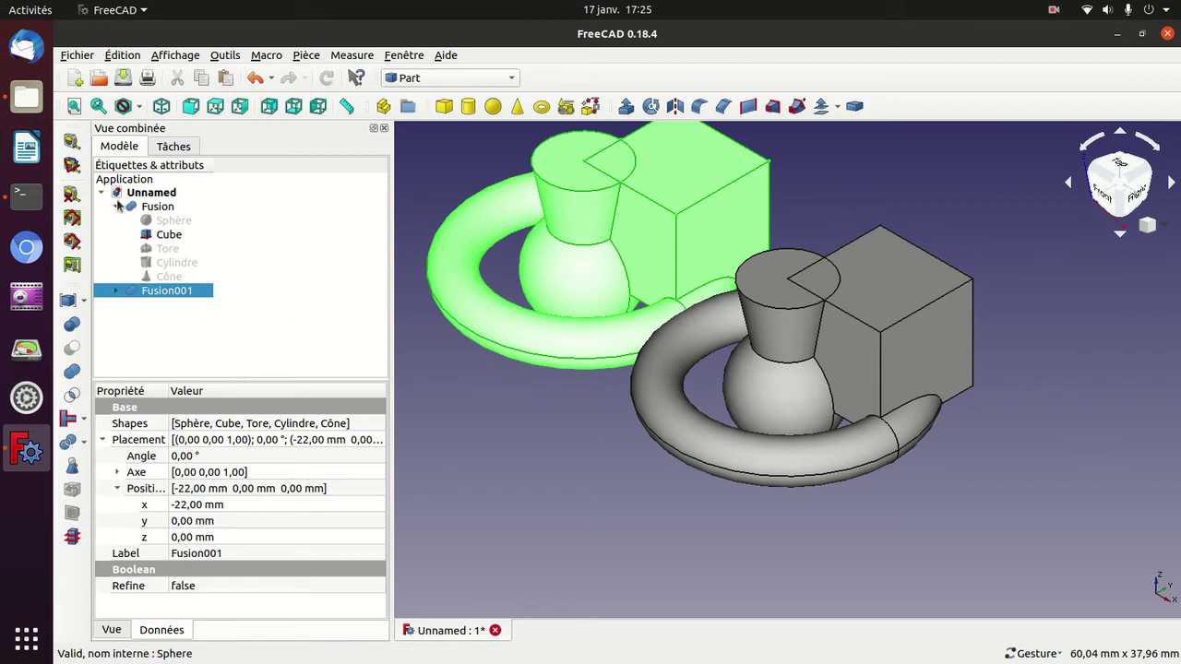
{"action": "left_click", "coordinate": [115, 205]}
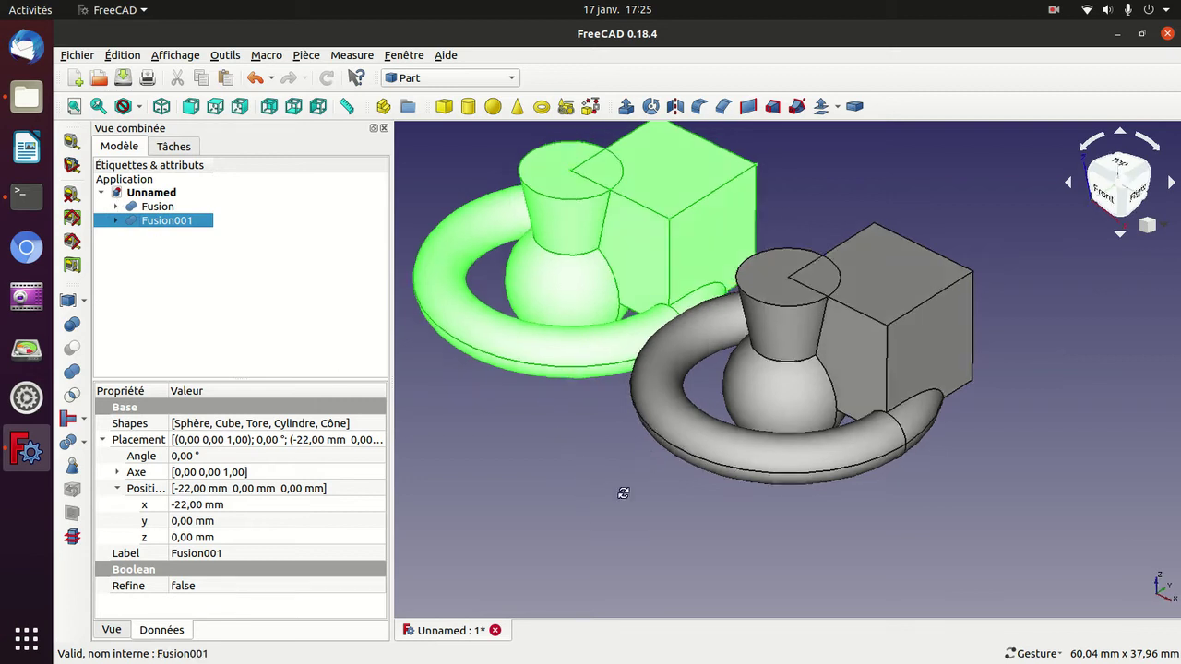
{"action": "left_click_drag", "start_coordinate": [629, 454], "coordinate": [728, 496]}
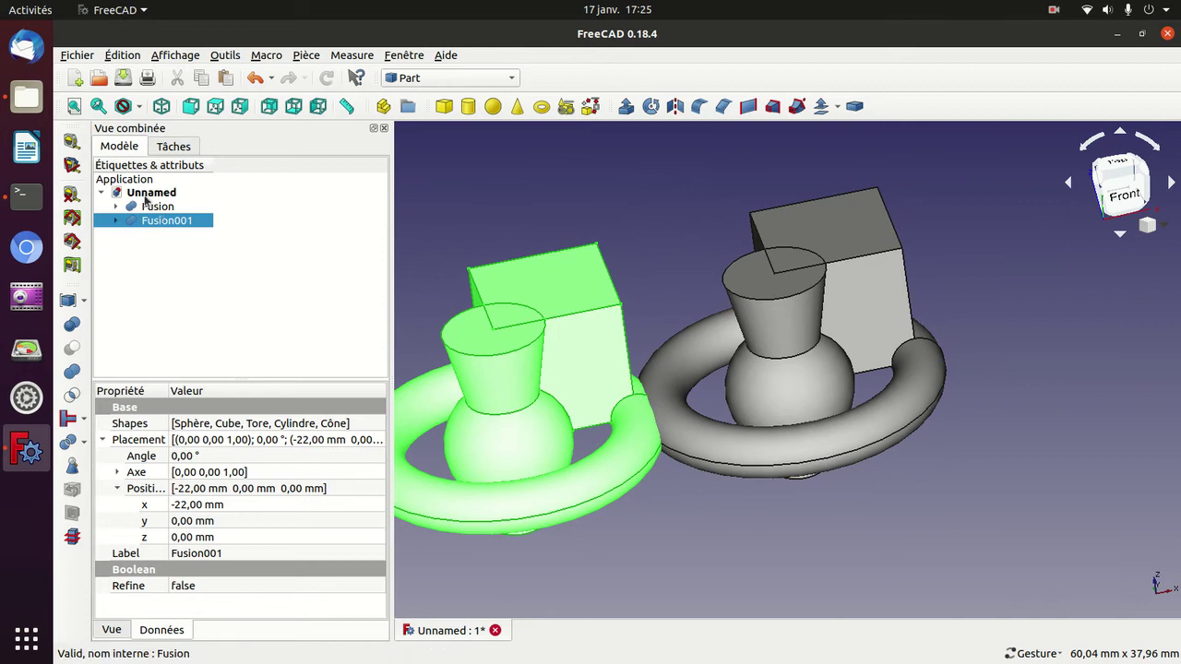
{"action": "left_click", "coordinate": [160, 208]}
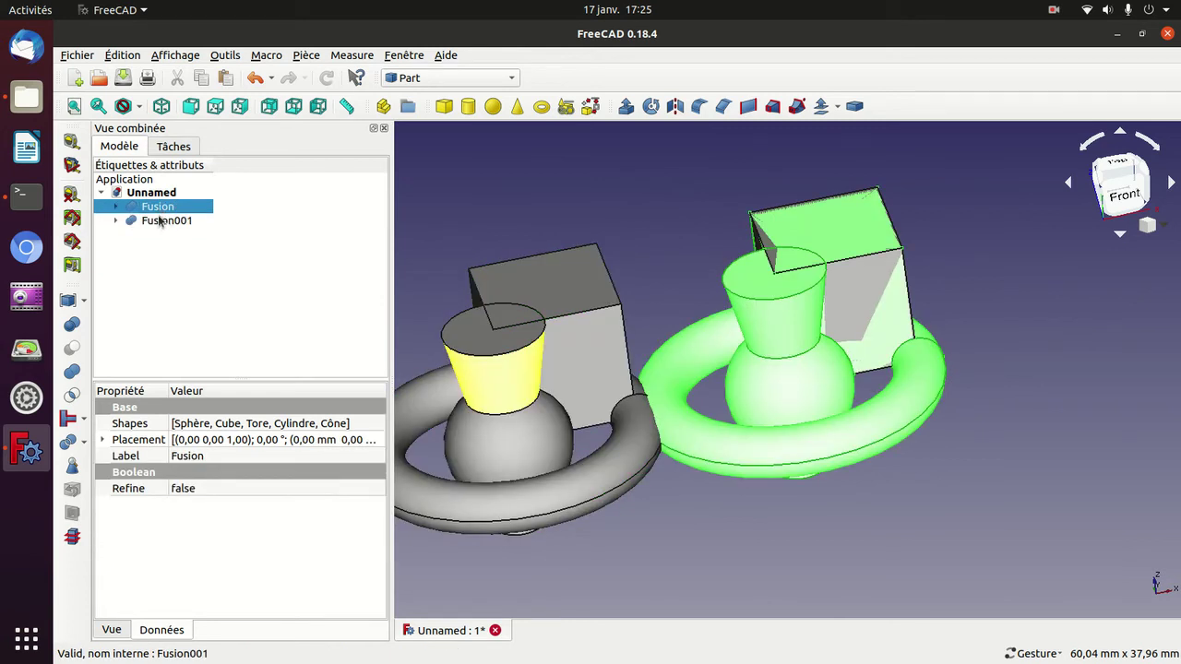
{"action": "left_click", "coordinate": [160, 221], "text": "ctrl"}
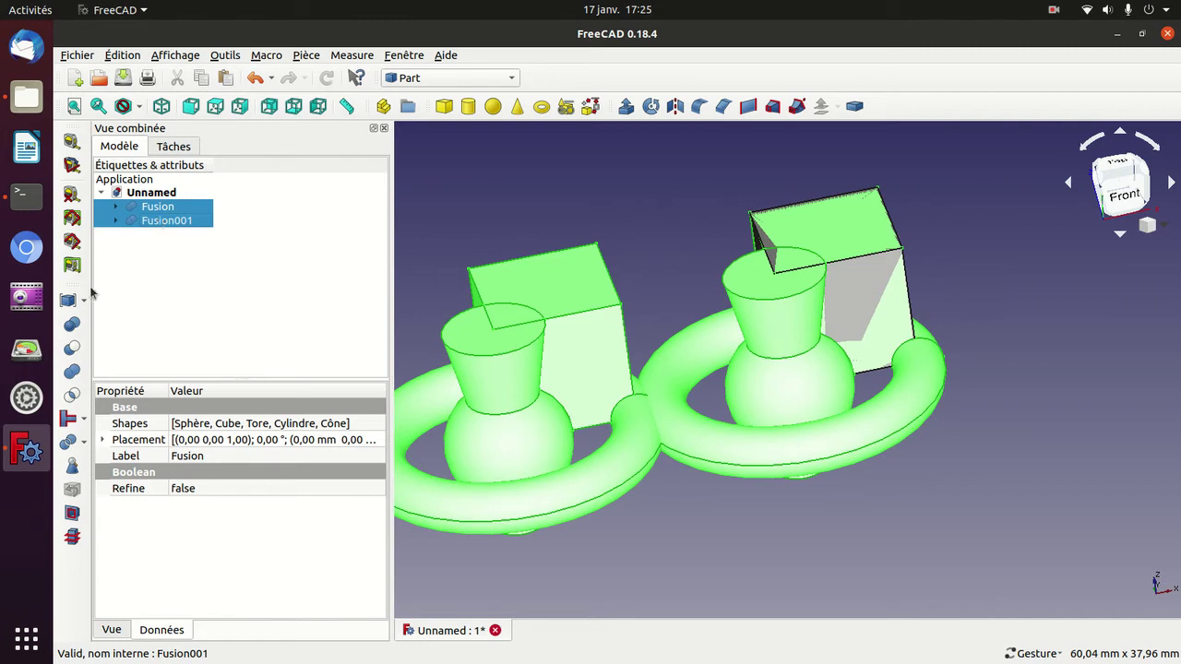
{"action": "left_click", "coordinate": [77, 371]}
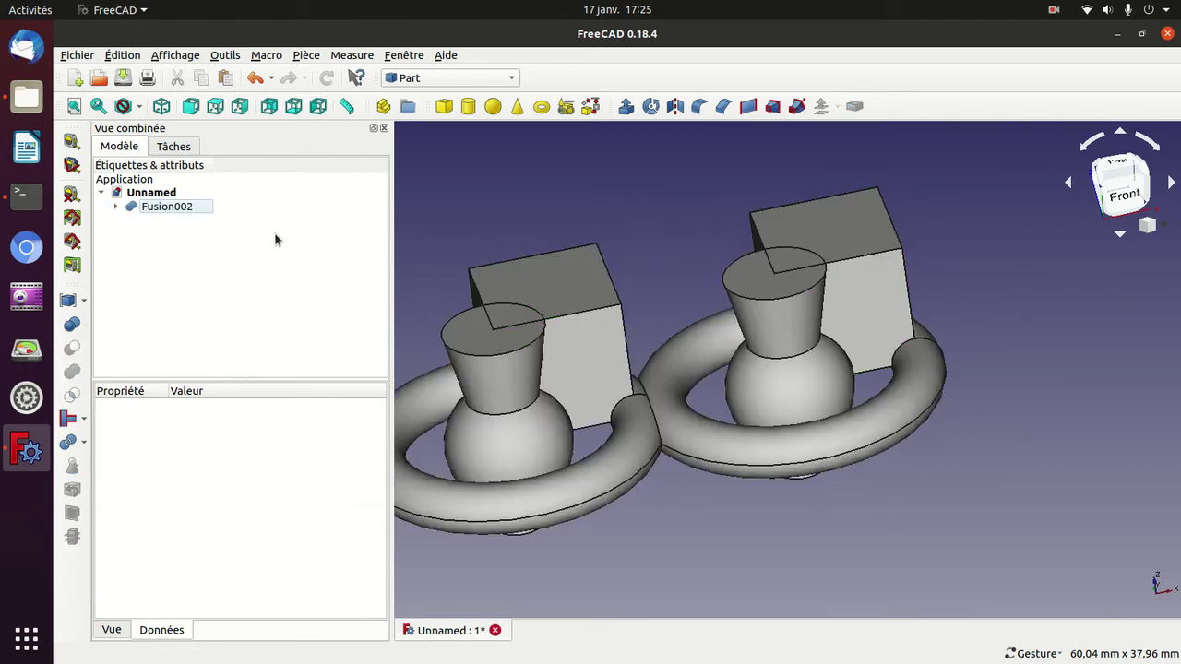
Set the Height of Fusion001's Cube inside Fusion002 to 5 mm.
{"action": "left_click", "coordinate": [152, 208]}
{"action": "left_click", "coordinate": [117, 207]}
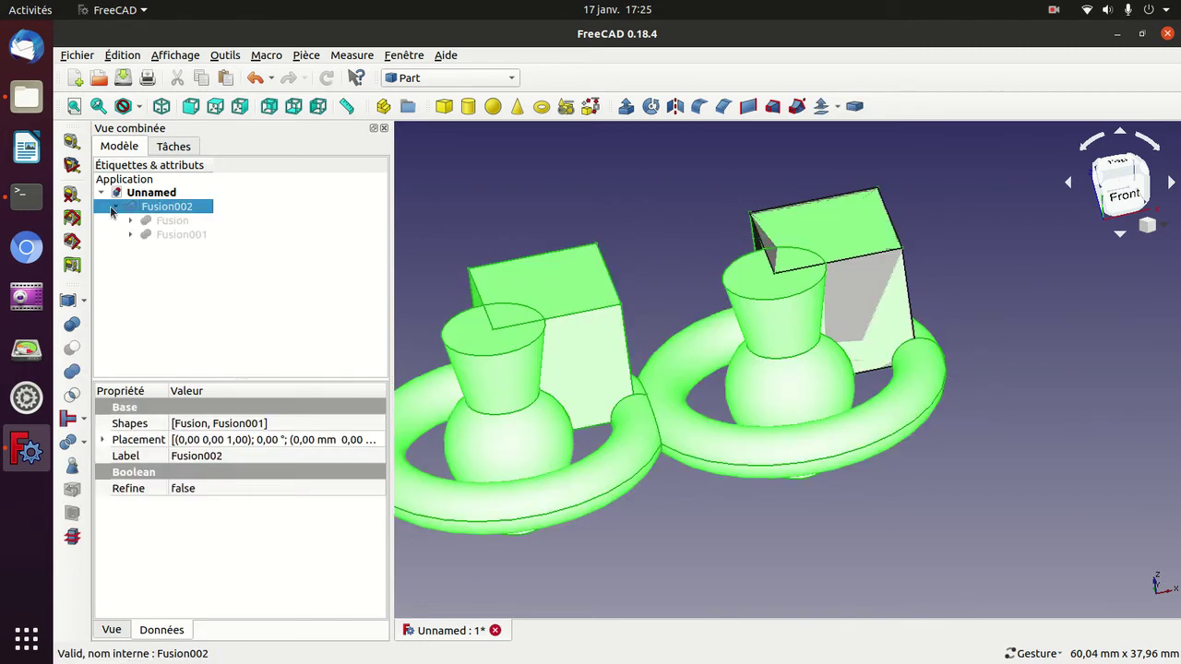
{"action": "left_click", "coordinate": [131, 236]}
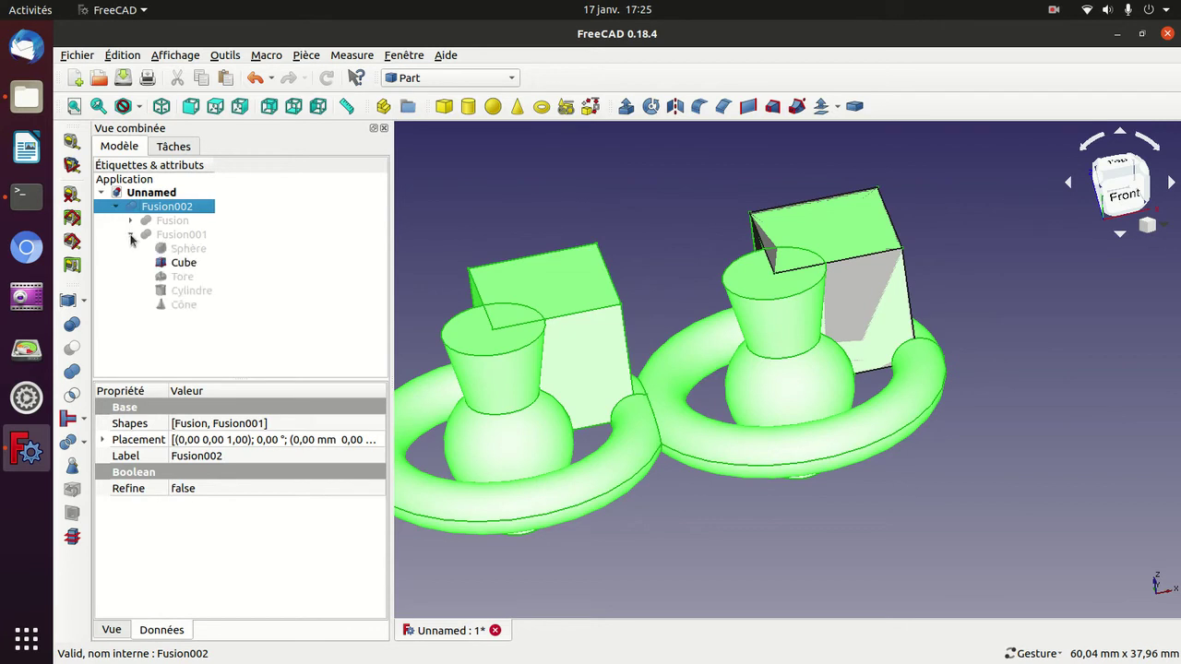
{"action": "left_click", "coordinate": [165, 263]}
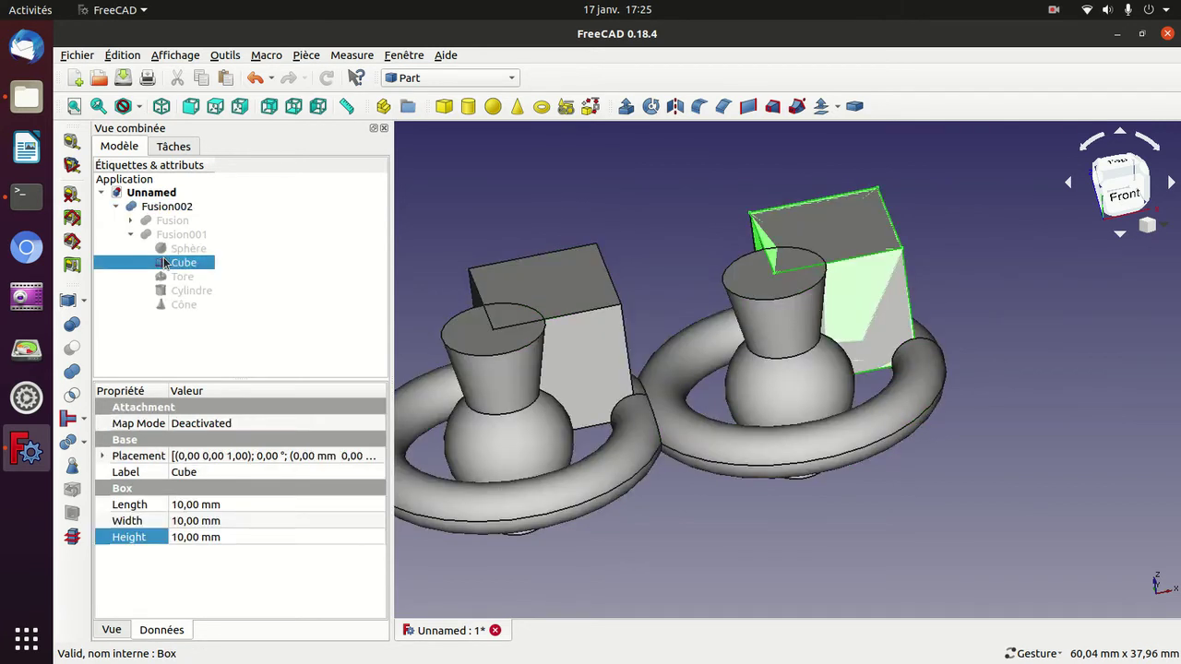
{"action": "left_click", "coordinate": [196, 537]}
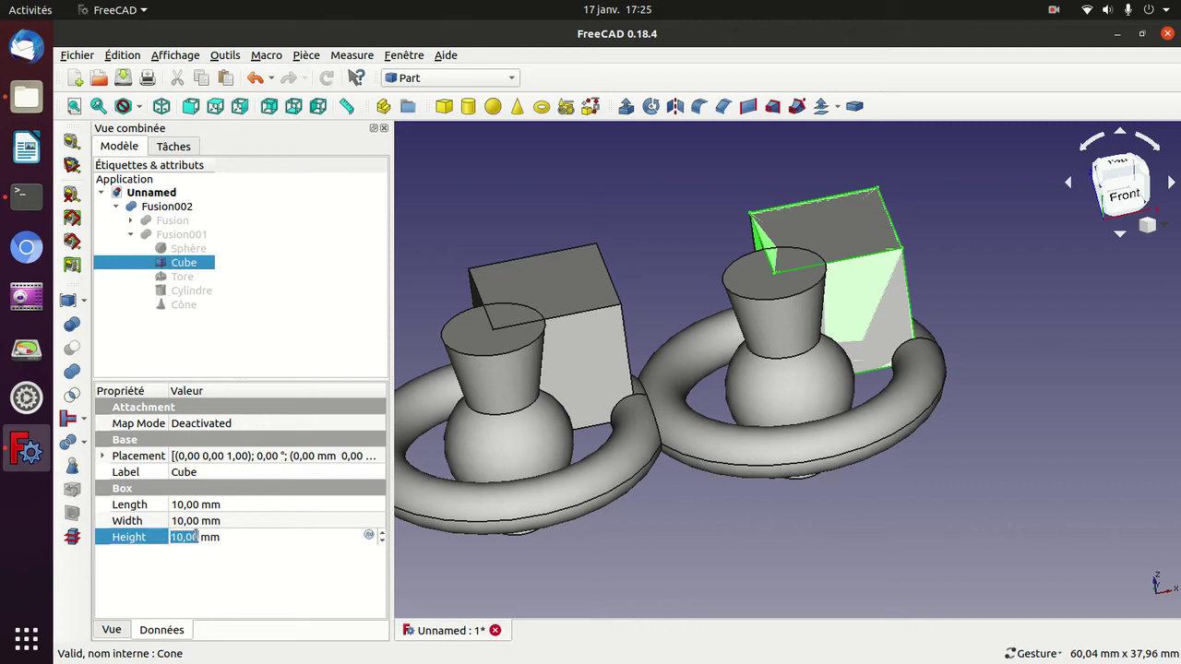
{"action": "type", "text": "5"}
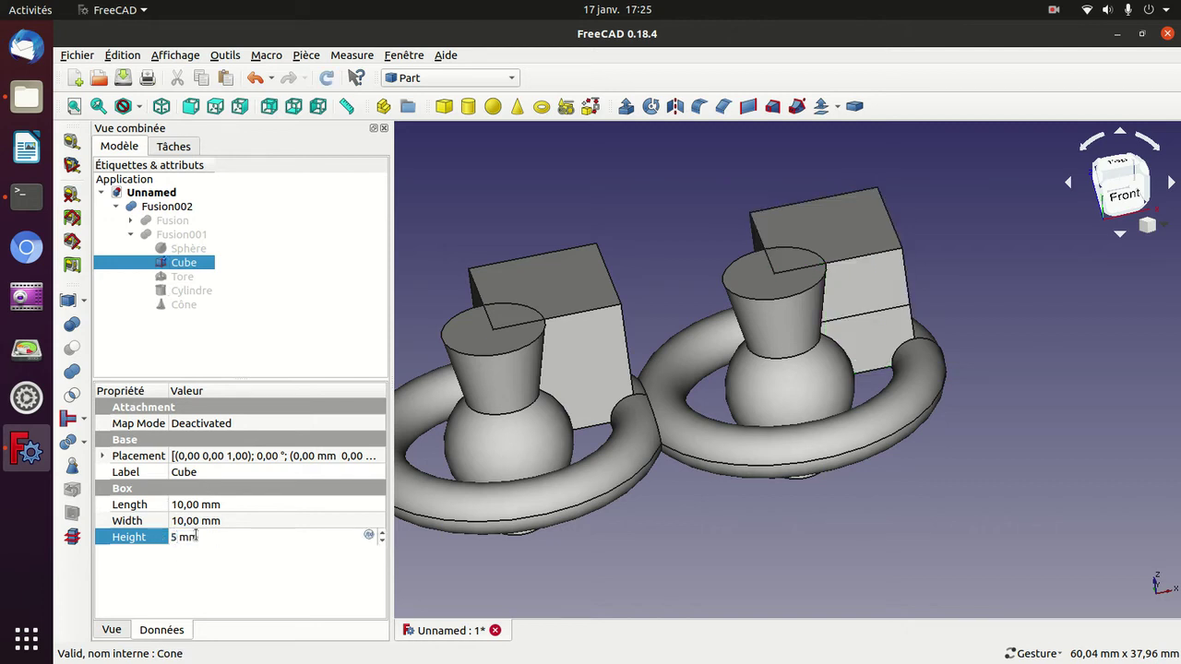
{"action": "key", "text": "Return"}
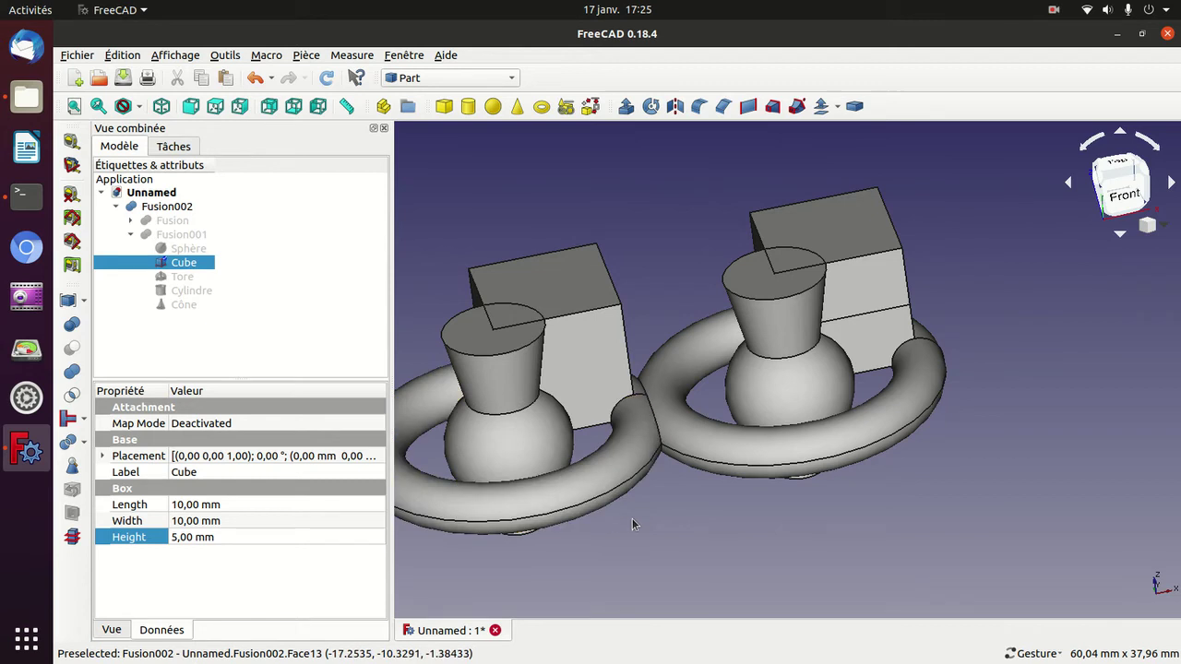
{"action": "double_click", "coordinate": [150, 211]}
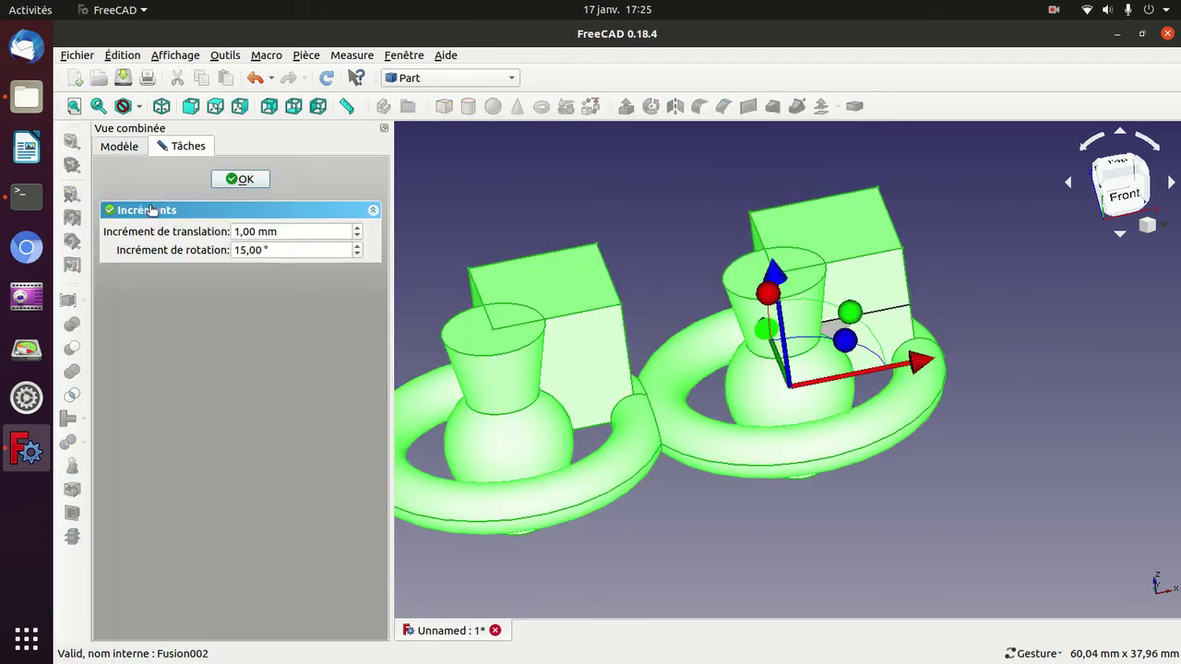
{"action": "left_click", "coordinate": [243, 180]}
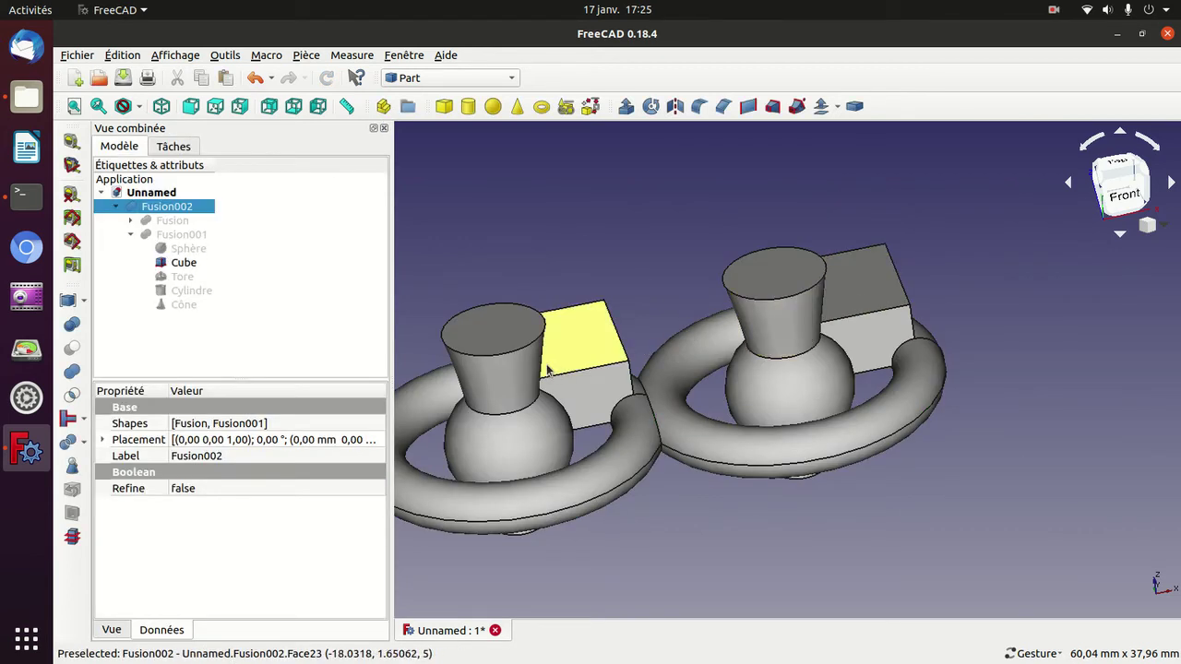
{"action": "mouse_move", "coordinate": [941, 227]}
{"action": "left_mouse_down"}
{"action": "mouse_move", "coordinate": [912, 246]}
{"action": "mouse_move", "coordinate": [782, 266]}
{"action": "mouse_move", "coordinate": [870, 298]}
{"action": "mouse_move", "coordinate": [977, 241]}
{"action": "left_mouse_up"}
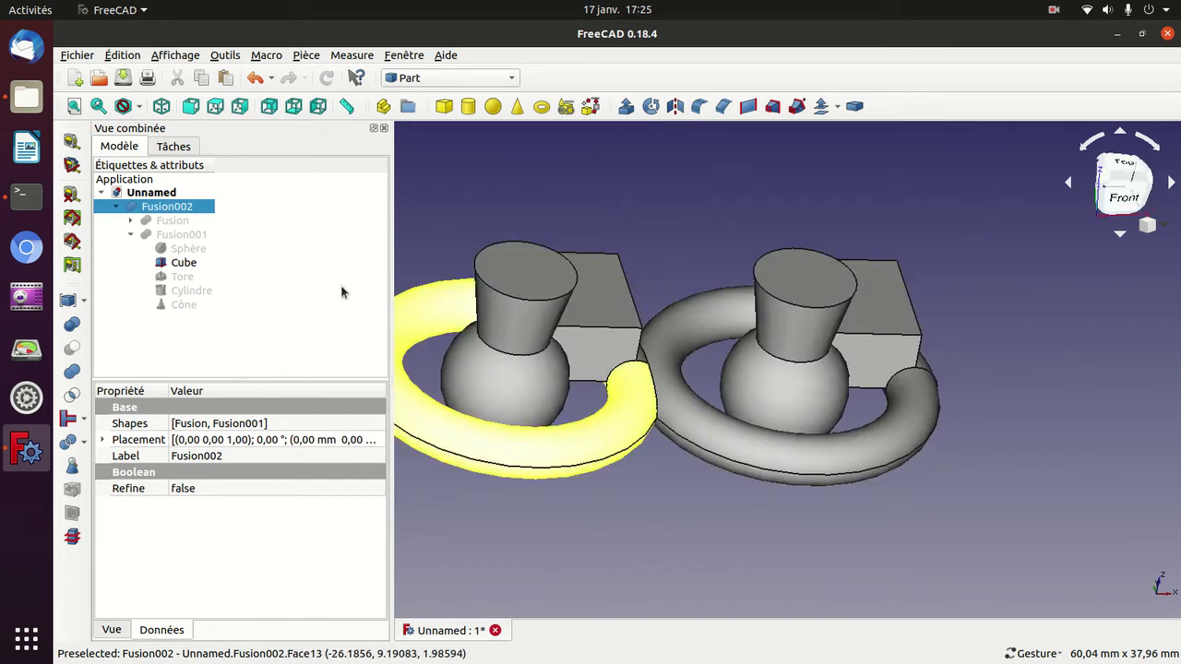
{"action": "left_click", "coordinate": [181, 262]}
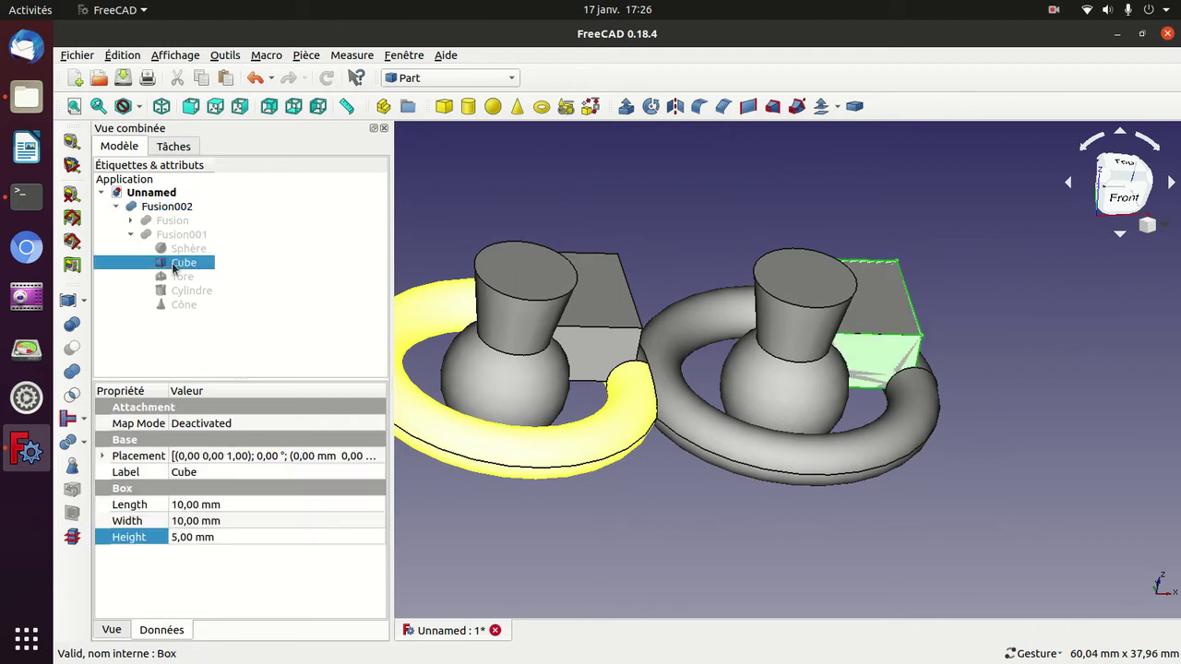
{"action": "left_click", "coordinate": [116, 208]}
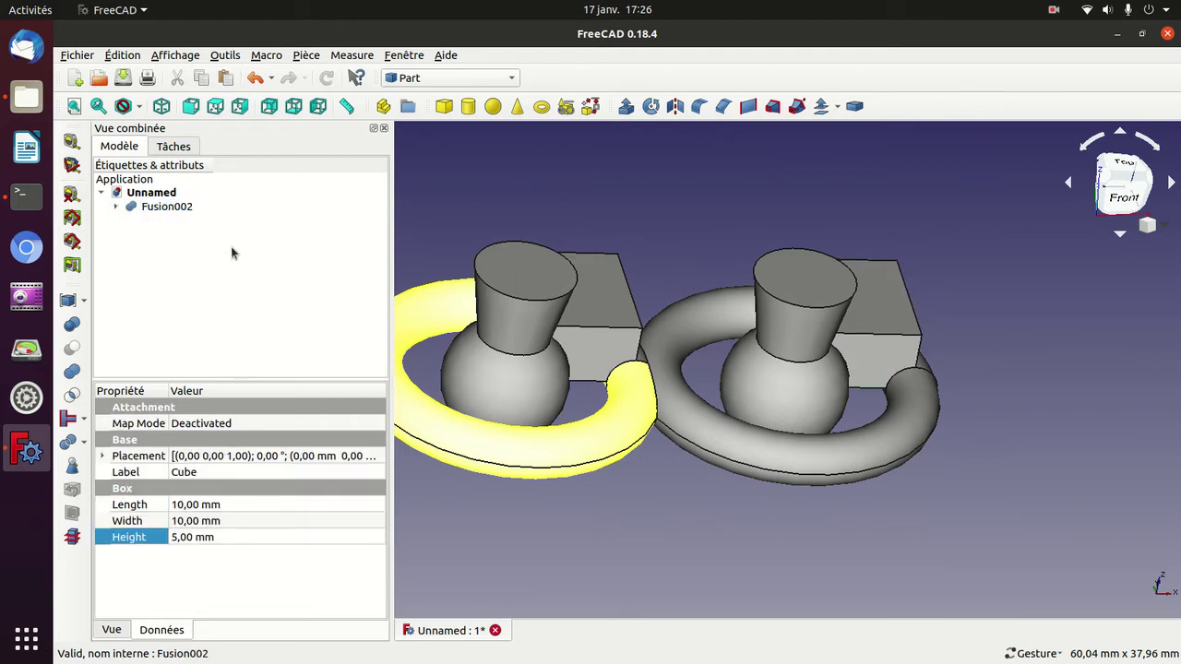
{"action": "left_click_drag", "start_coordinate": [651, 215], "coordinate": [633, 271]}
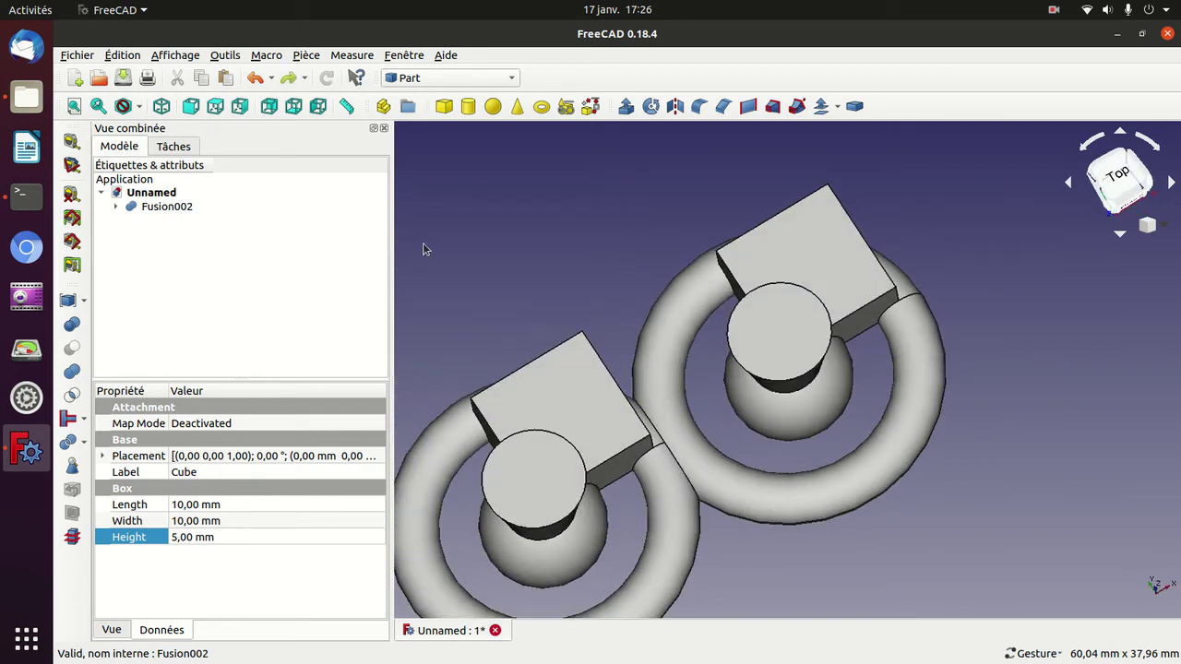
{"action": "key", "text": "ctrl+z"}
{"action": "left_click", "coordinate": [174, 206]}
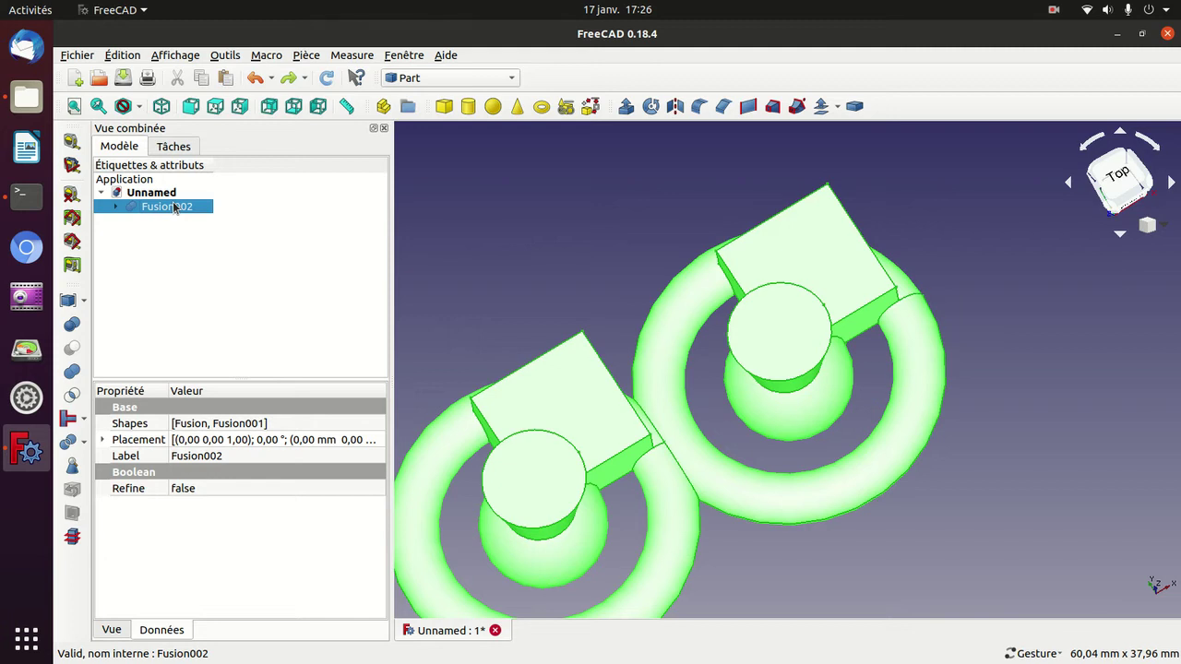
{"action": "key", "text": "Delete"}
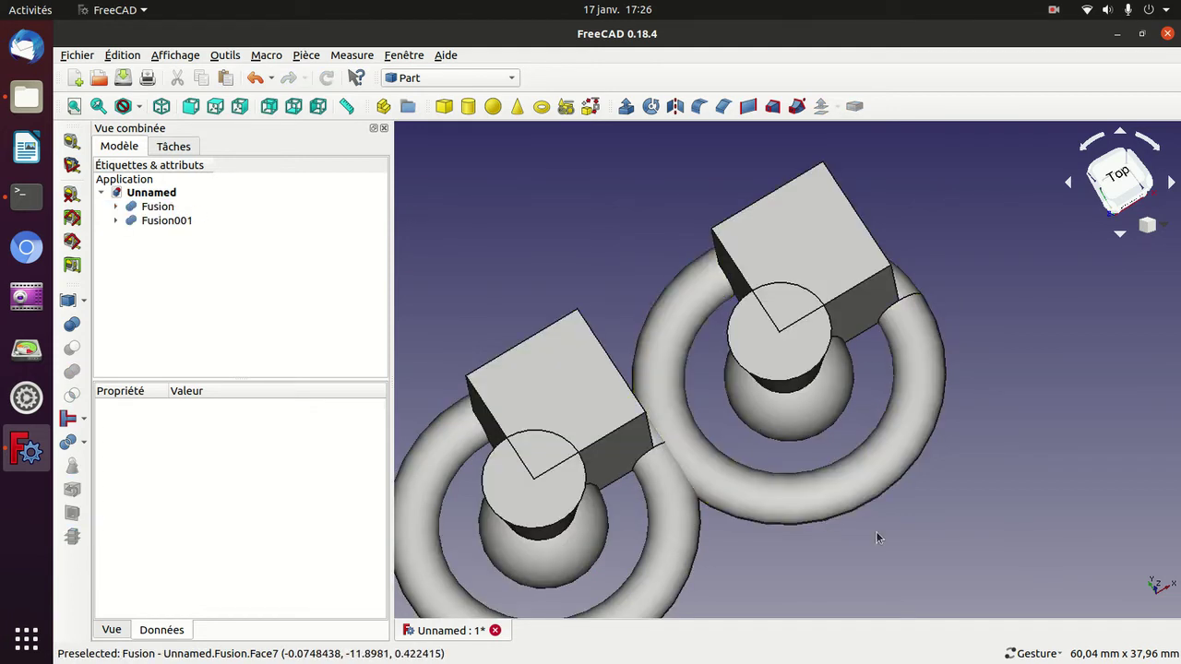
{"action": "key", "text": "1"}
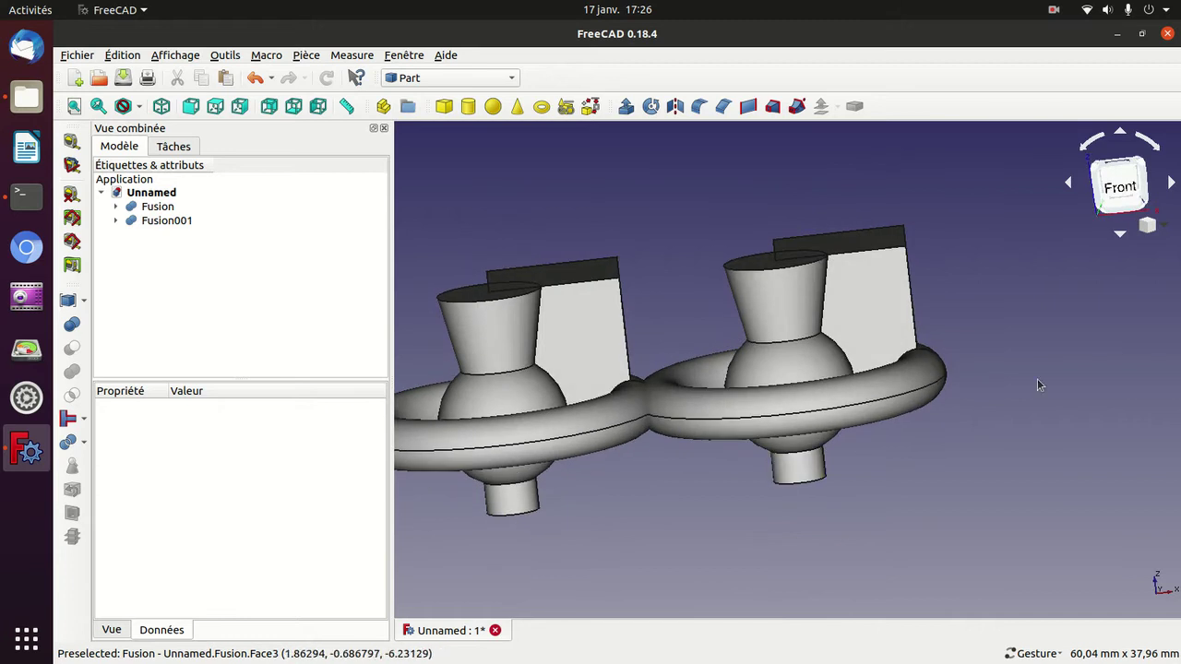
{"action": "left_click_drag", "start_coordinate": [1021, 286], "coordinate": [926, 365]}
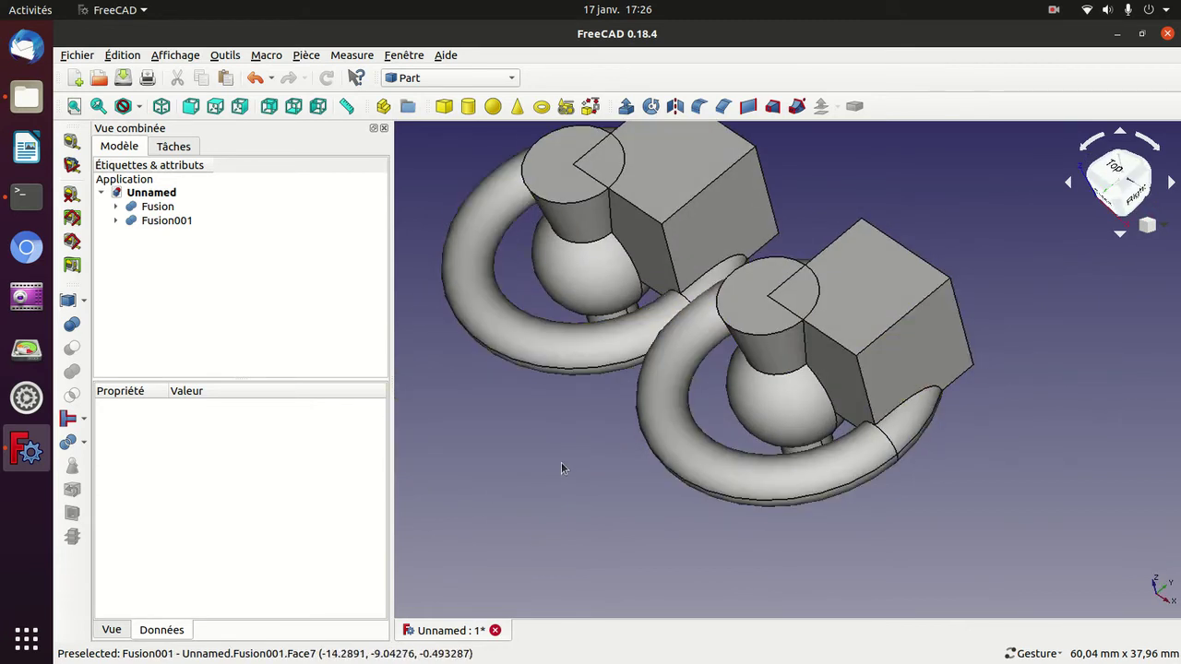
{"action": "mouse_move", "coordinate": [545, 424]}
{"action": "left_mouse_down"}
{"action": "mouse_move", "coordinate": [704, 458]}
{"action": "mouse_move", "coordinate": [688, 432]}
{"action": "left_mouse_up"}
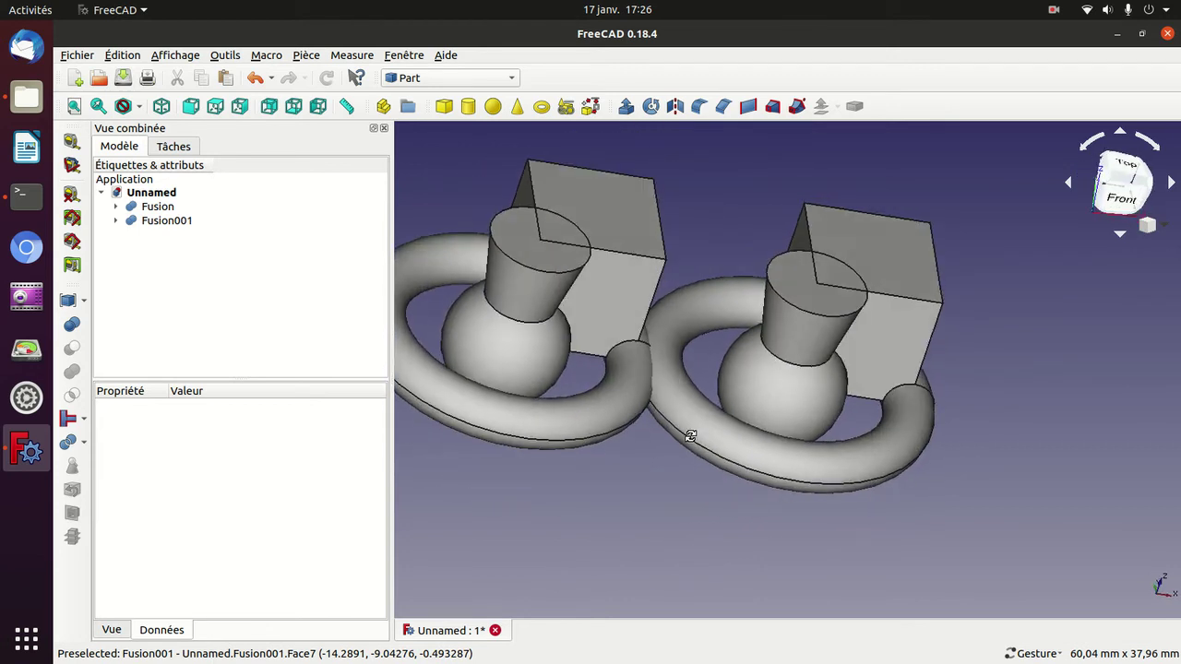
Cut Fusion001 from Fusion and orbit to inspect the notched link.
{"action": "left_click", "coordinate": [159, 207]}
{"action": "left_click", "coordinate": [161, 221], "text": "ctrl"}
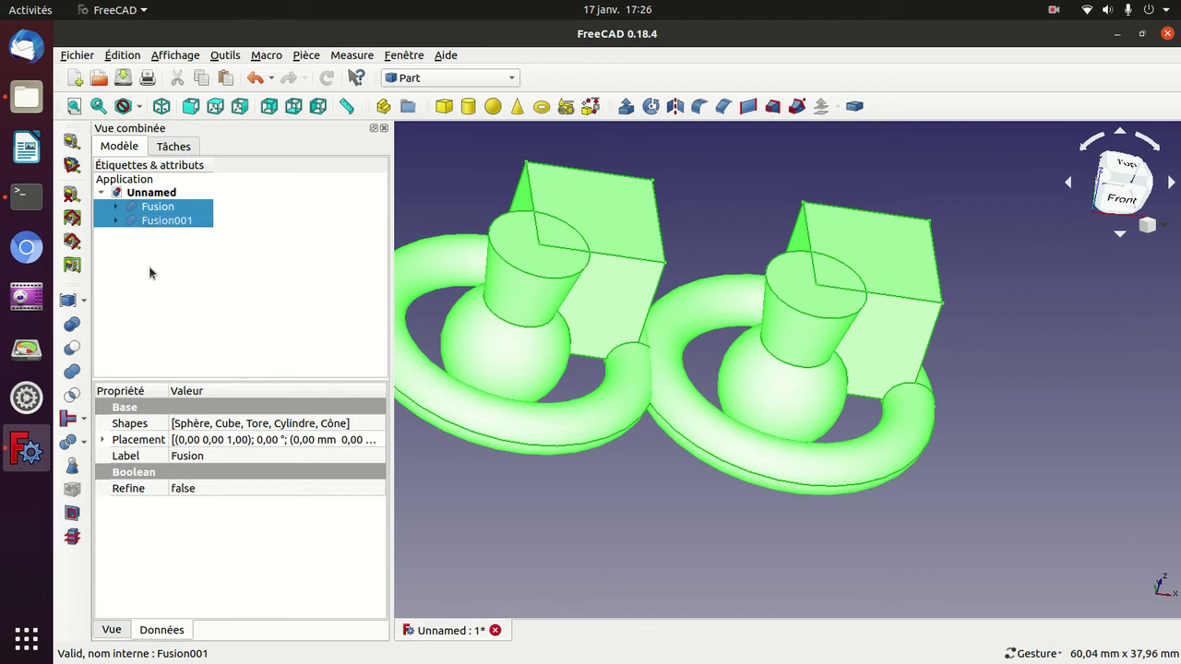
{"action": "left_click", "coordinate": [72, 348]}
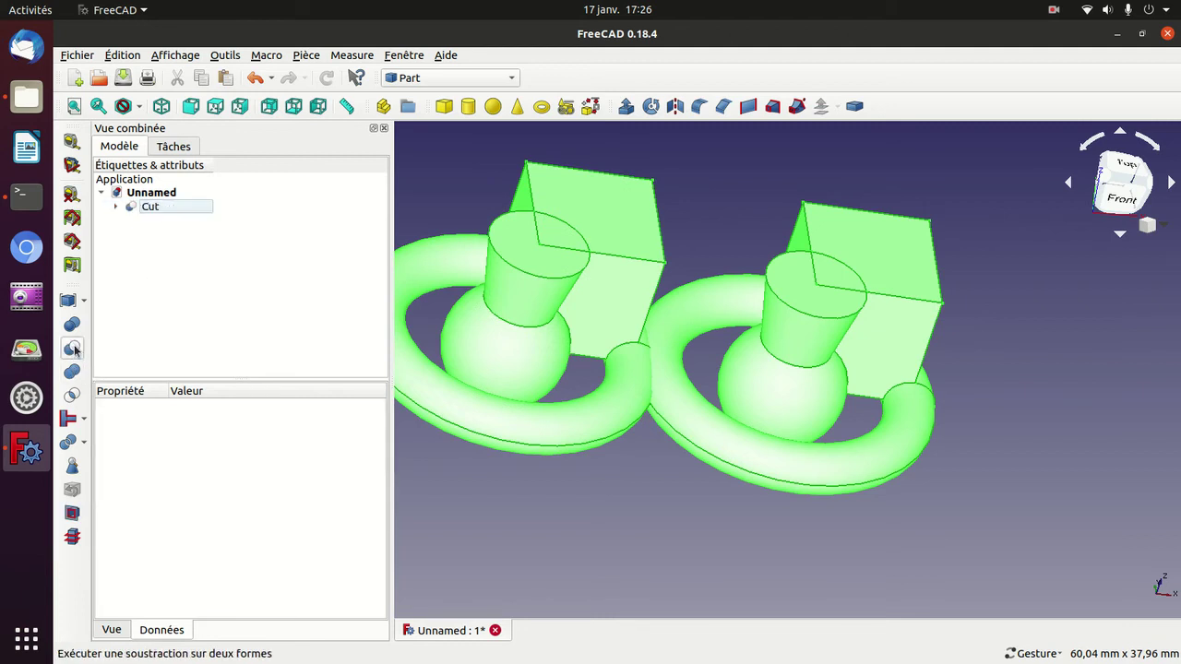
{"action": "left_click", "coordinate": [581, 350]}
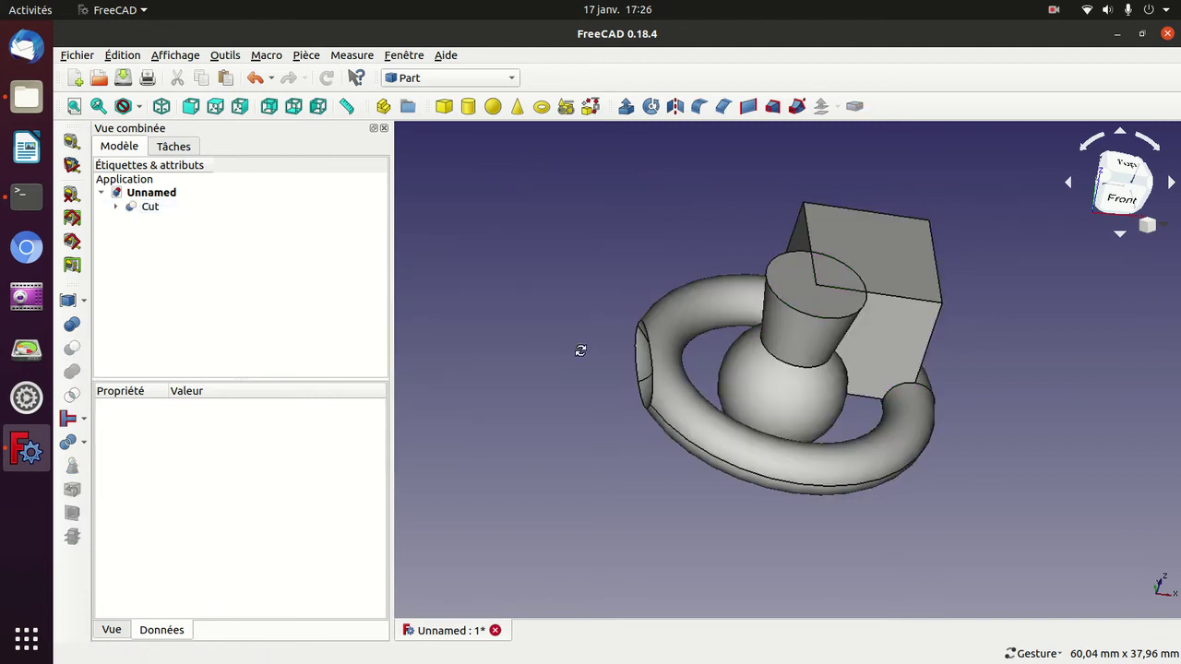
{"action": "mouse_move", "coordinate": [581, 351]}
{"action": "left_mouse_down"}
{"action": "mouse_move", "coordinate": [1130, 372]}
{"action": "mouse_move", "coordinate": [669, 392]}
{"action": "left_mouse_up"}
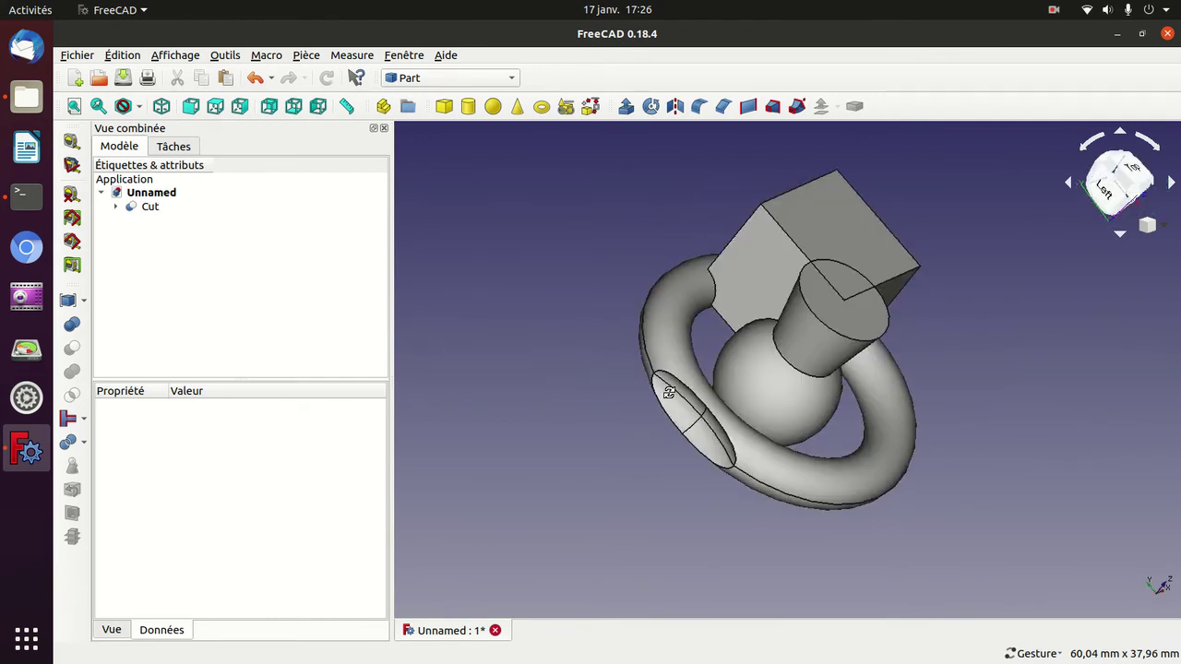
{"action": "left_click_drag", "start_coordinate": [1057, 416], "coordinate": [962, 381]}
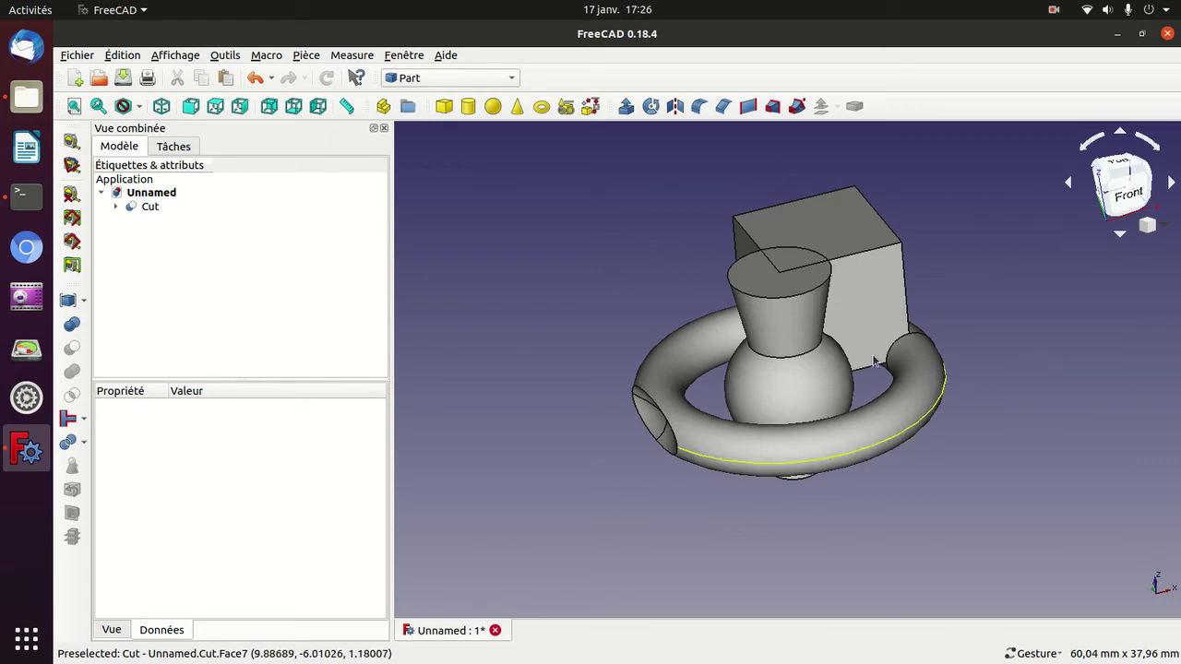
Copy Cut with its dependent objects, paste copies Cut001 and Cut002, and begin transforming Cut001.
{"action": "left_click", "coordinate": [145, 208]}
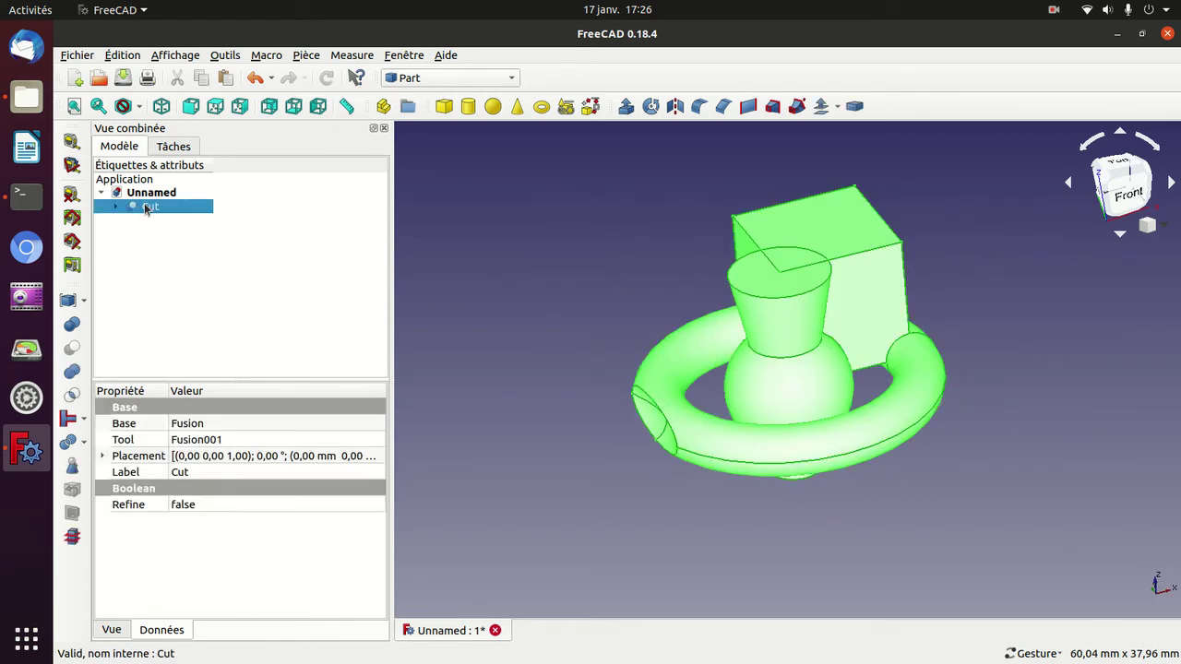
{"action": "key", "text": "ctrl+c"}
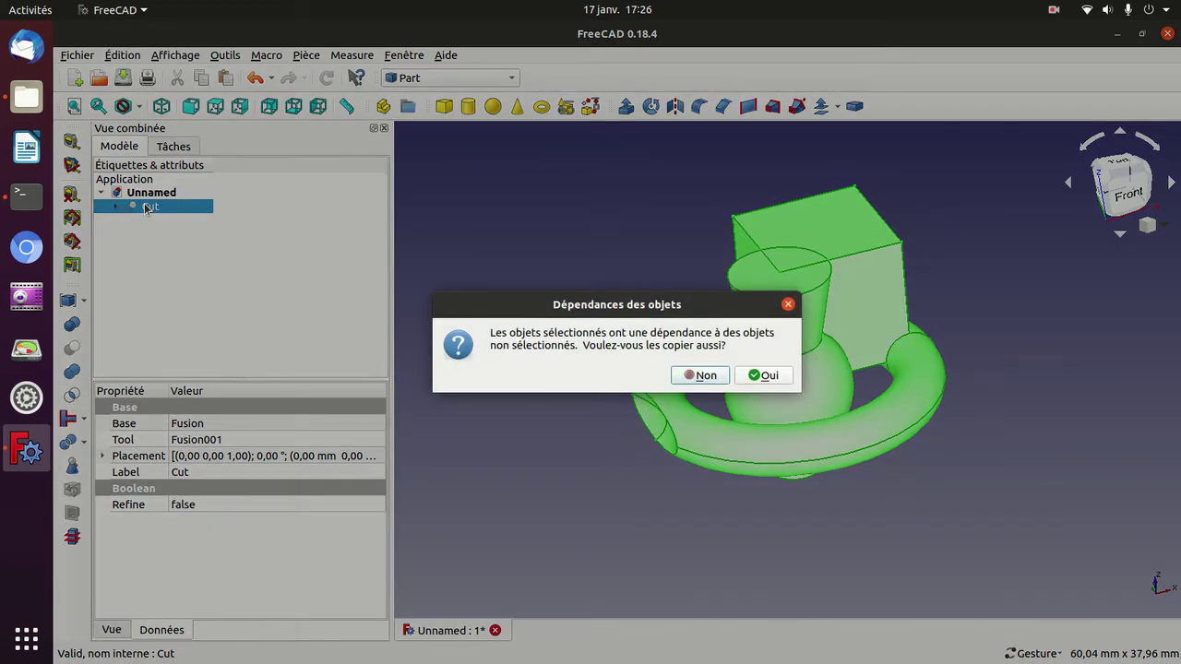
{"action": "key", "text": "Tab"}
{"action": "key", "text": "Return"}
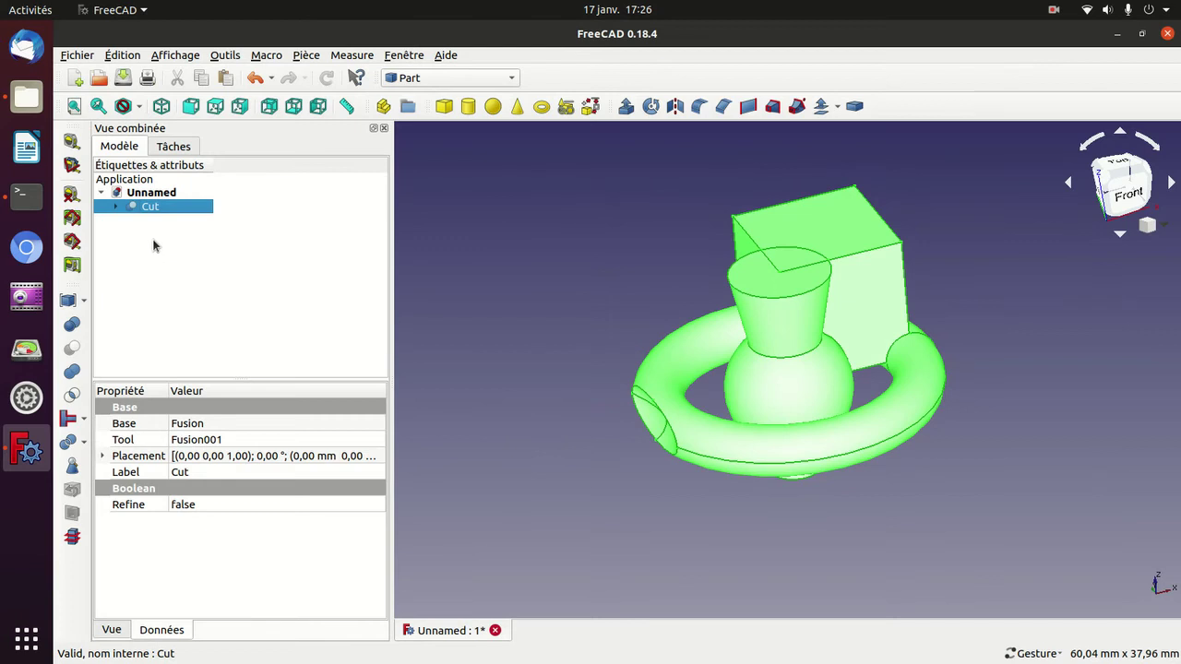
{"action": "left_click", "coordinate": [153, 245]}
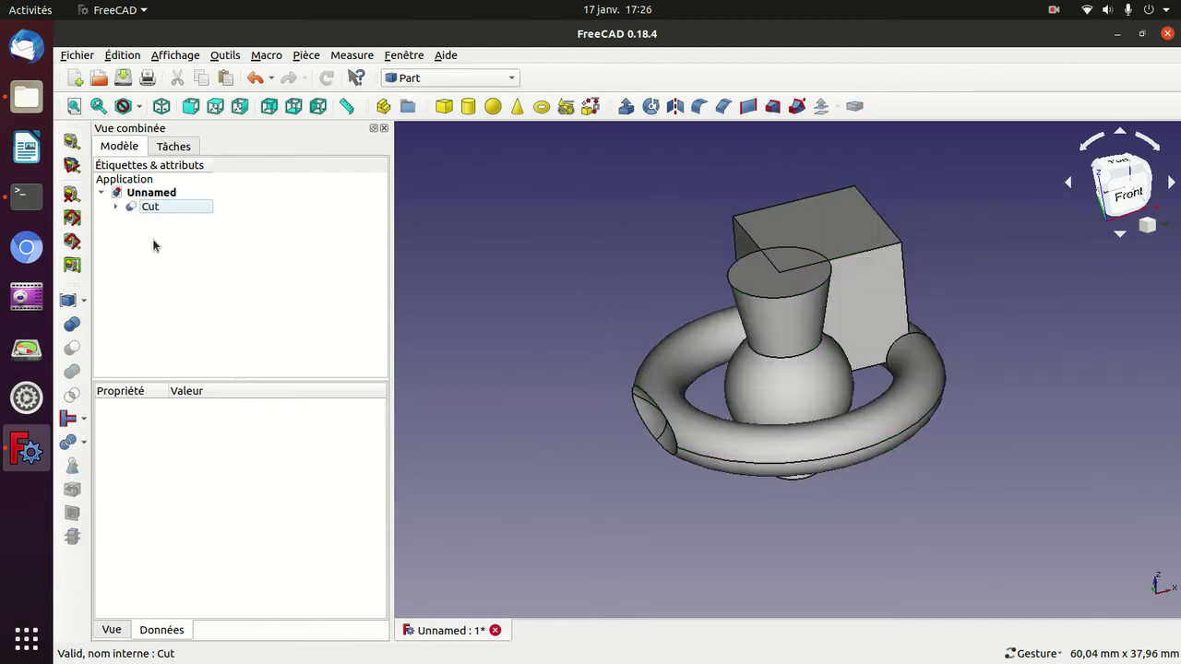
{"action": "key", "text": "ctrl+v"}
{"action": "key", "text": "ctrl+v"}
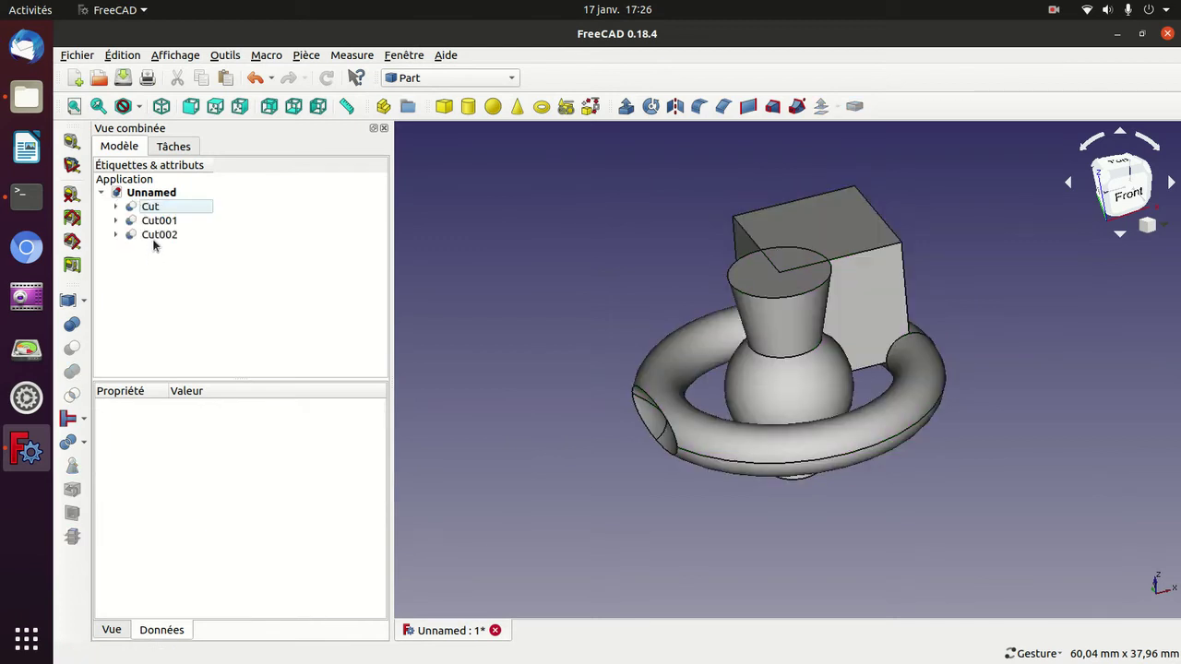
{"action": "left_click", "coordinate": [153, 225]}
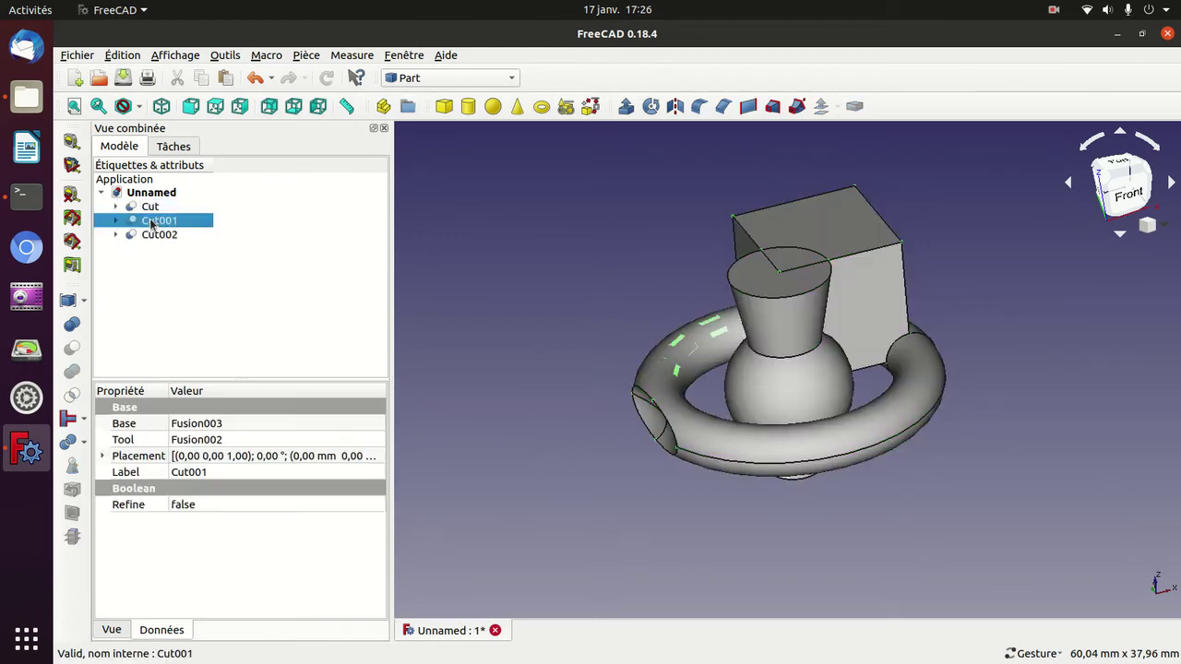
{"action": "double_click", "coordinate": [163, 222]}
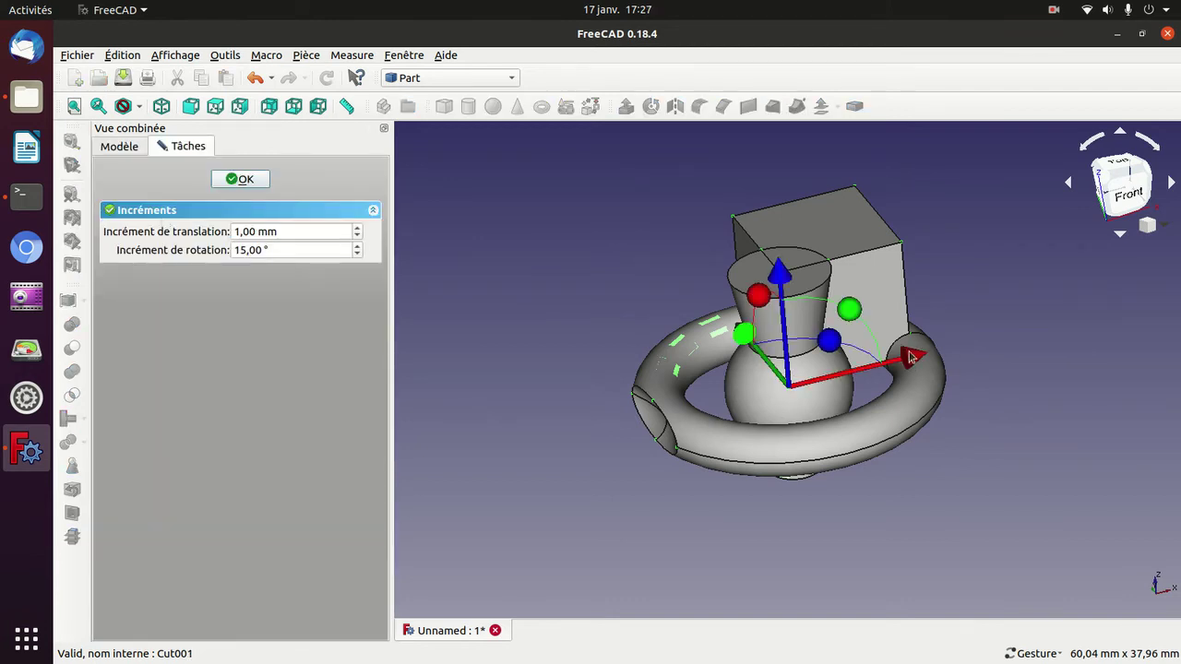
Move Cut001 about 22 mm along X and rotate it 90° to interlock.
{"action": "left_click_drag", "start_coordinate": [913, 366], "coordinate": [1170, 267]}
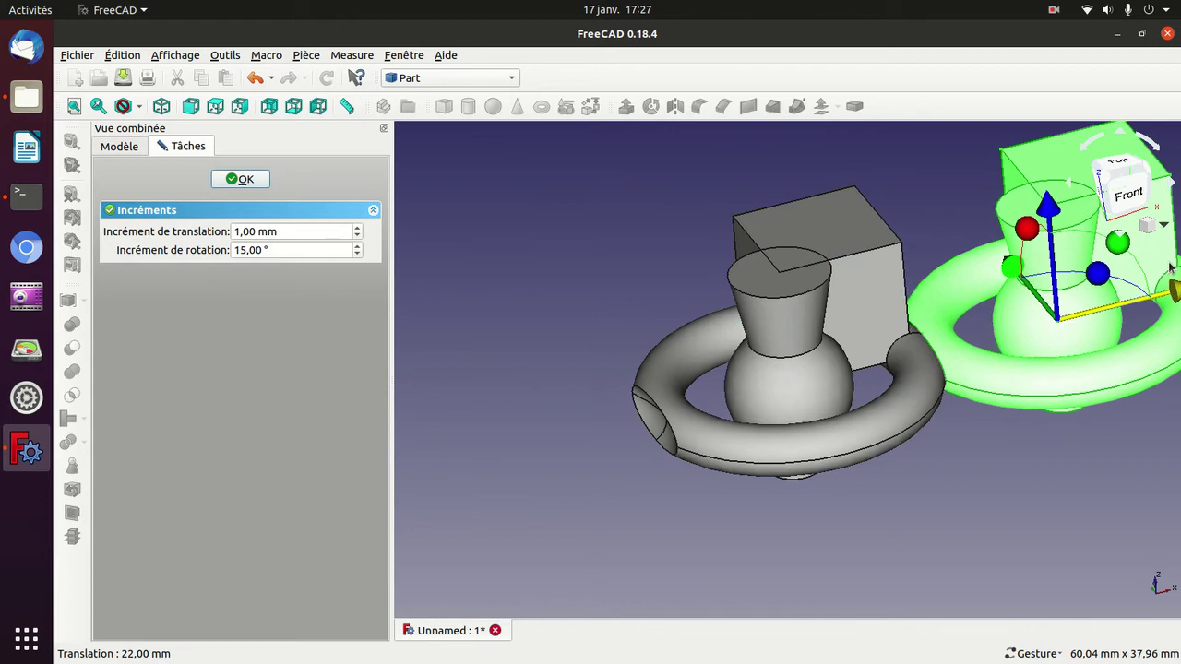
{"action": "mouse_move", "coordinate": [1098, 273]}
{"action": "left_mouse_down"}
{"action": "mouse_move", "coordinate": [940, 287]}
{"action": "mouse_move", "coordinate": [918, 307]}
{"action": "left_mouse_up"}
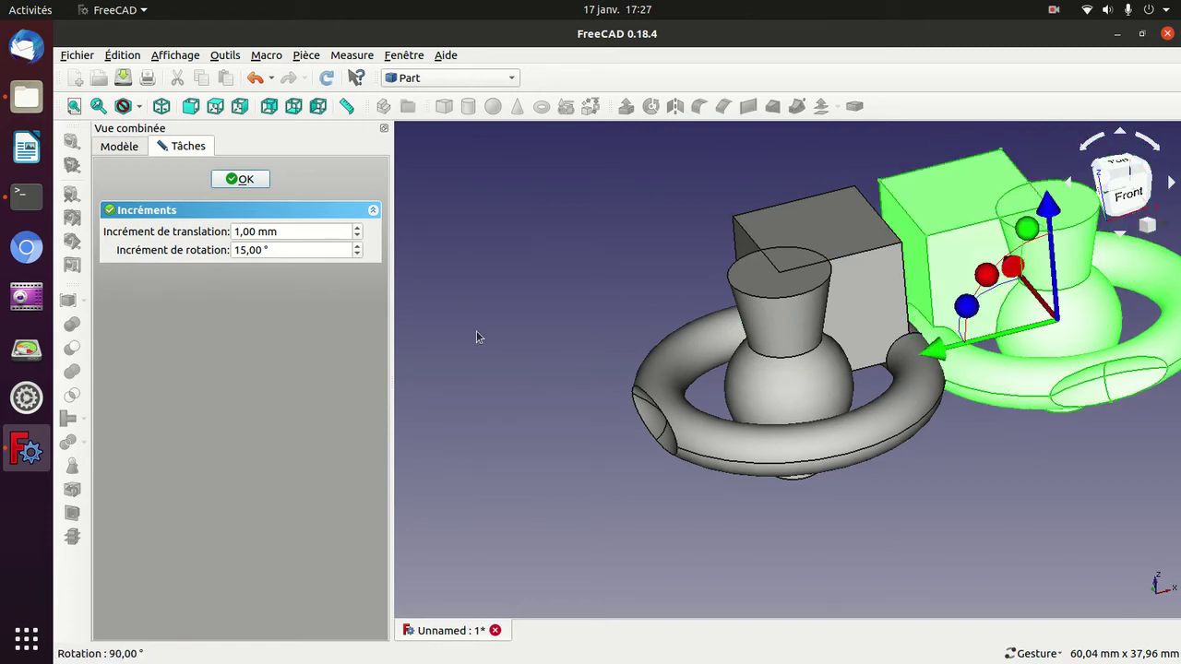
{"action": "left_click", "coordinate": [242, 180]}
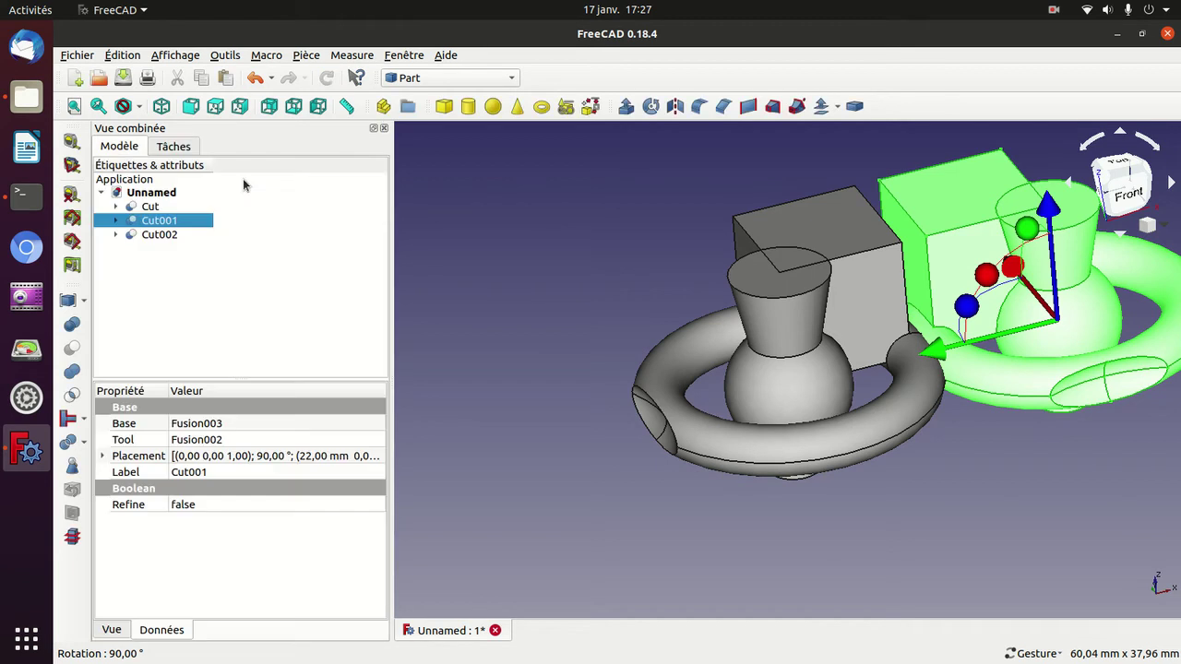
Shift Cut002 20 mm and rotate it −90°, opposite the first copy.
{"action": "double_click", "coordinate": [157, 236]}
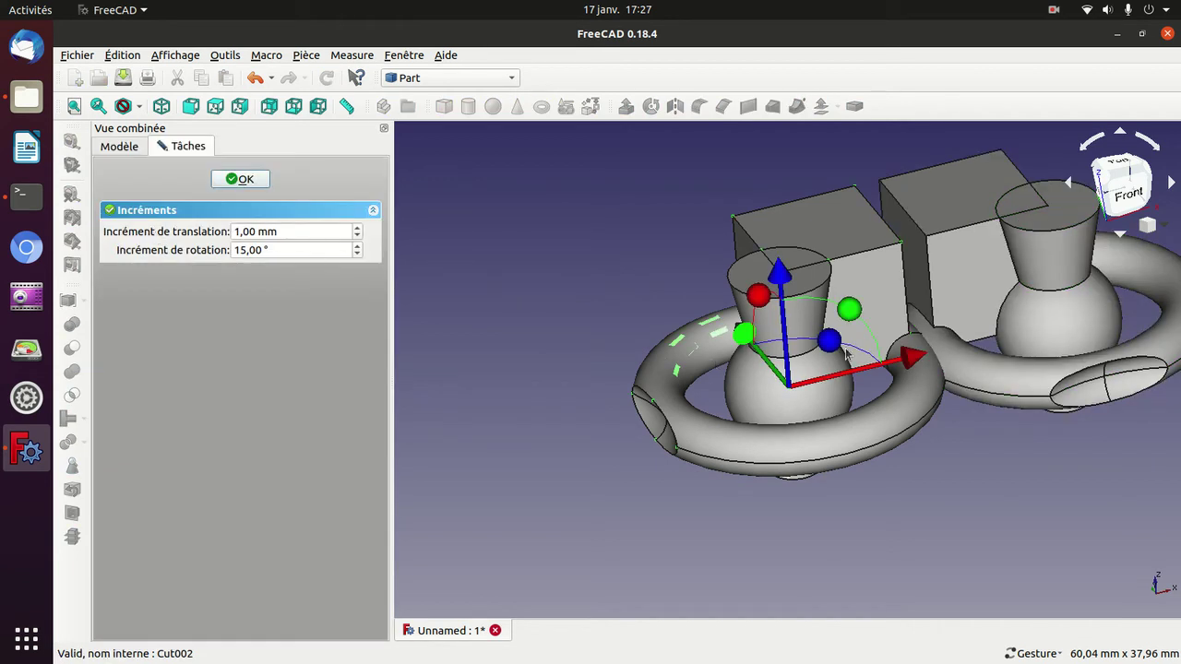
{"action": "mouse_move", "coordinate": [842, 347]}
{"action": "left_mouse_down"}
{"action": "mouse_move", "coordinate": [774, 366]}
{"action": "mouse_move", "coordinate": [694, 240]}
{"action": "mouse_move", "coordinate": [675, 171]}
{"action": "left_mouse_up"}
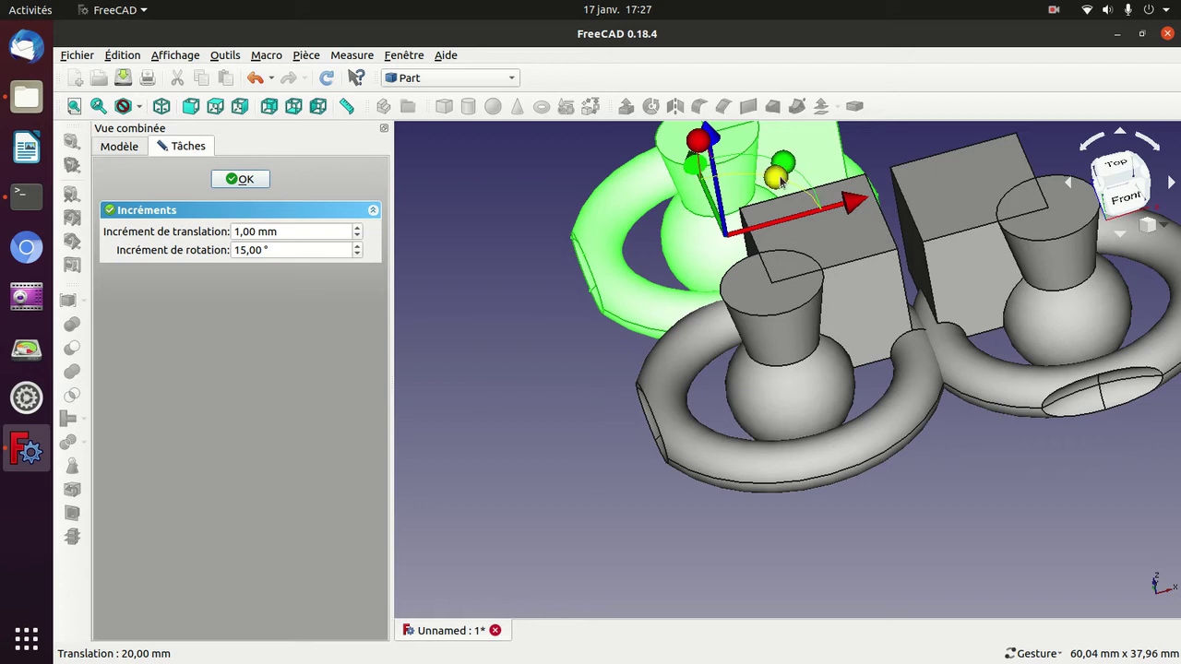
{"action": "left_click_drag", "start_coordinate": [779, 180], "coordinate": [827, 290]}
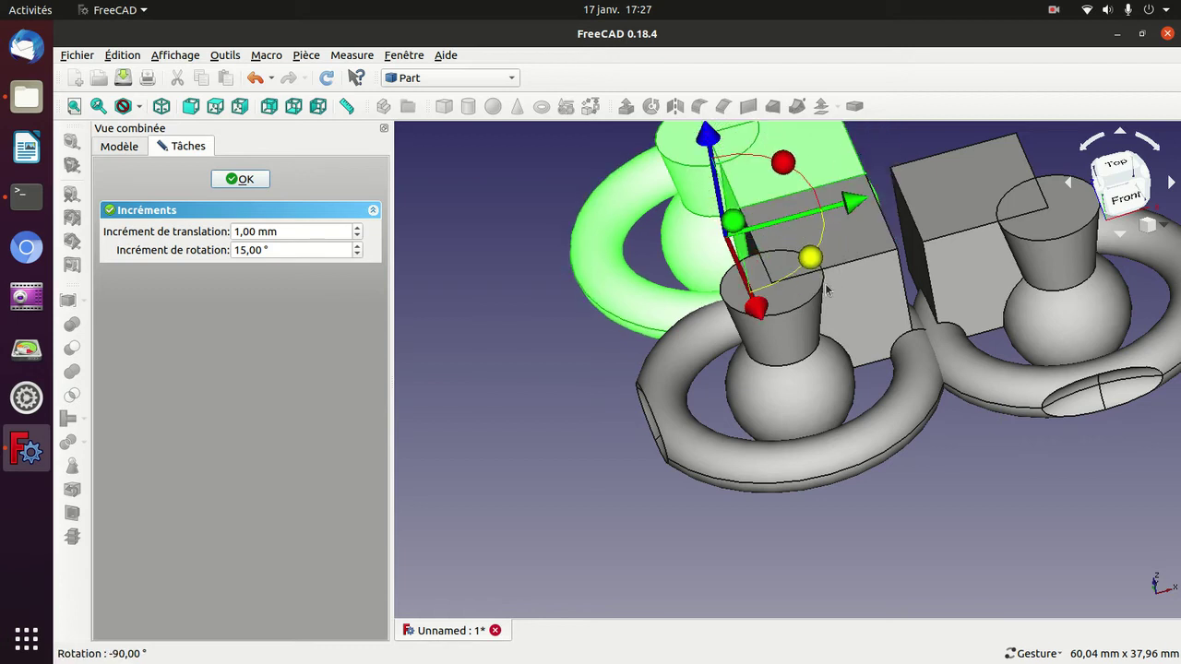
{"action": "left_click", "coordinate": [240, 179]}
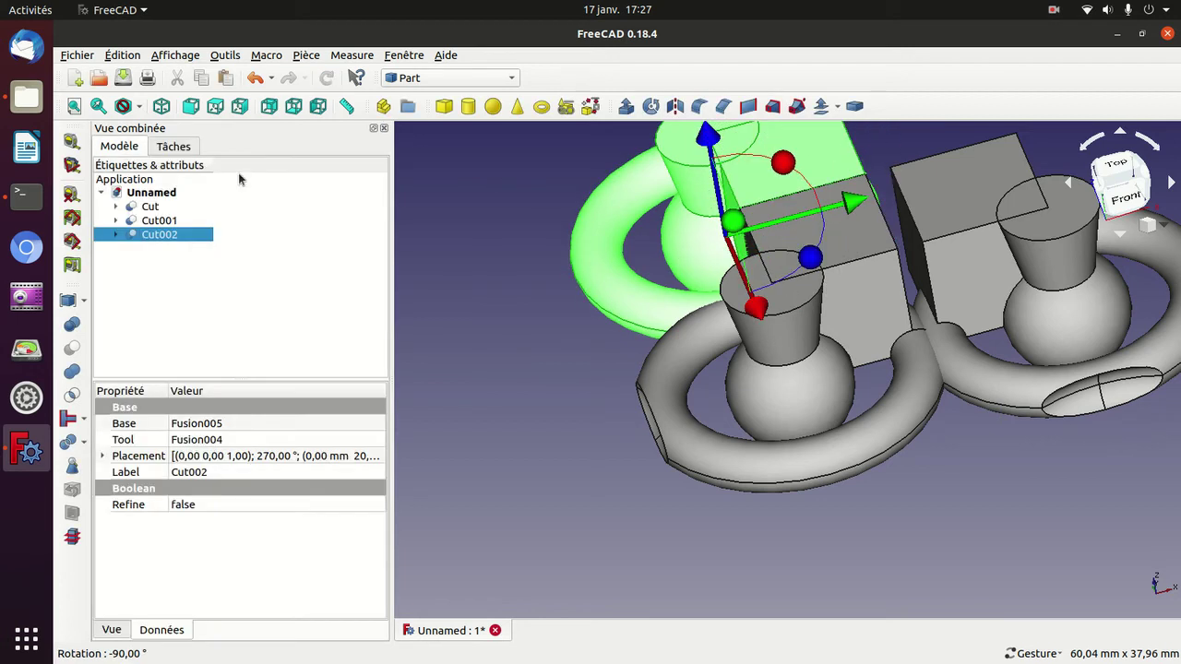
Expand Cut, Cut001, Cut002 and their Fusion branches to list the primitives.
{"action": "left_click_drag", "start_coordinate": [485, 282], "coordinate": [692, 337]}
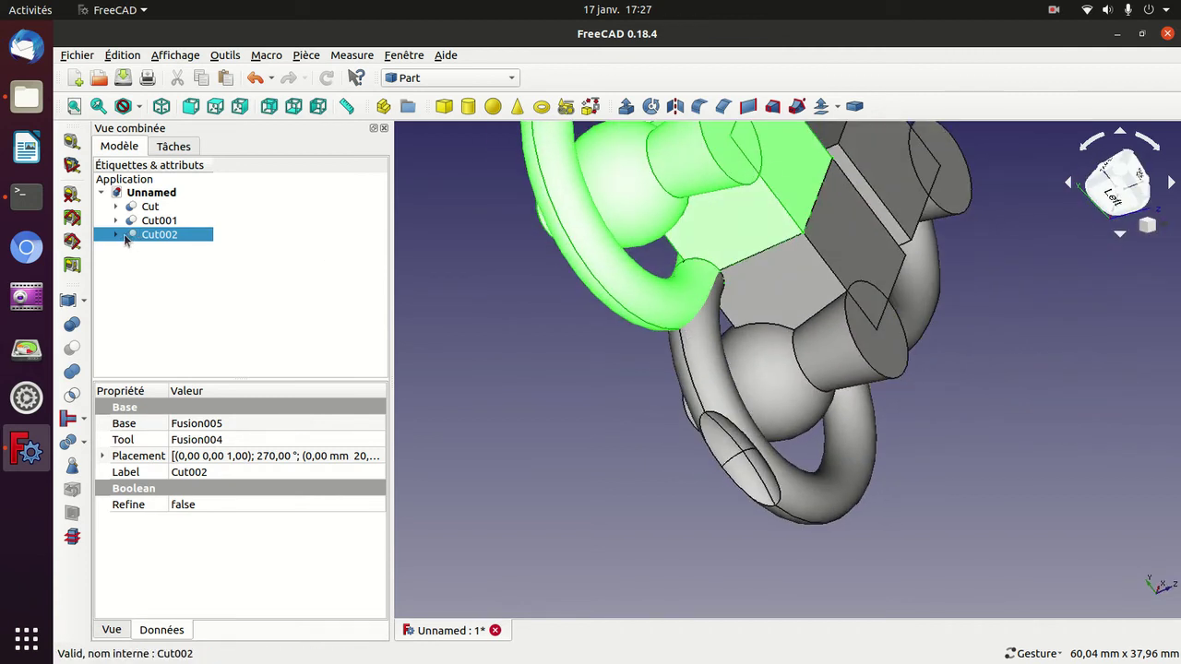
{"action": "left_click", "coordinate": [118, 235]}
{"action": "left_click", "coordinate": [115, 221]}
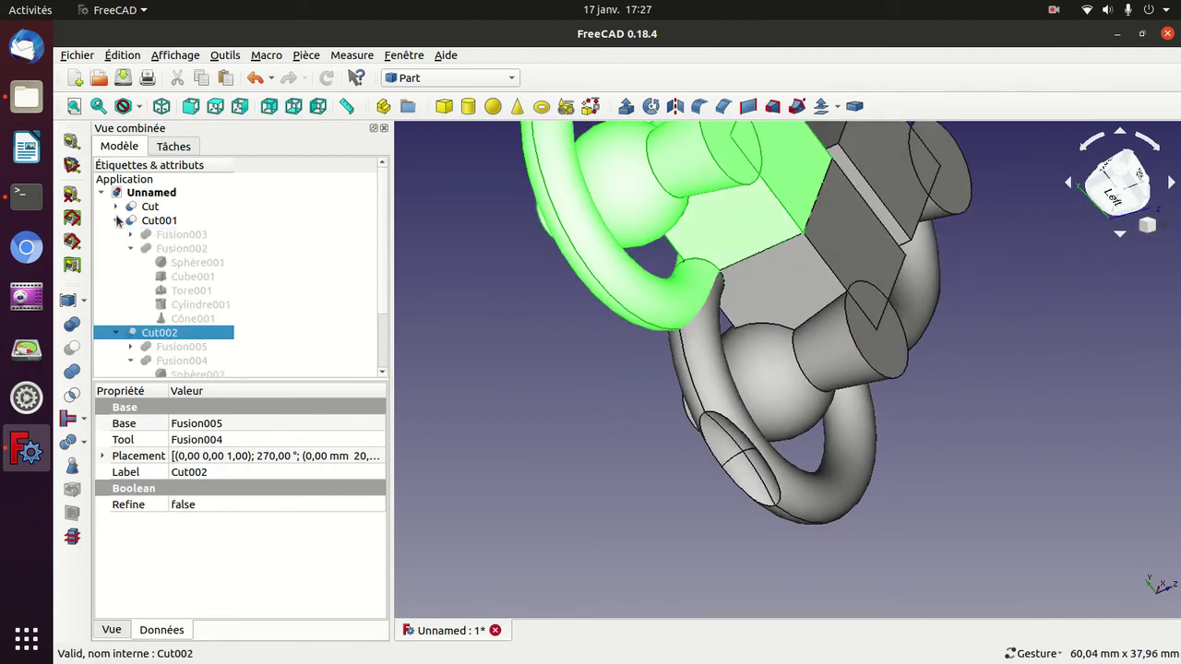
{"action": "left_click", "coordinate": [115, 207]}
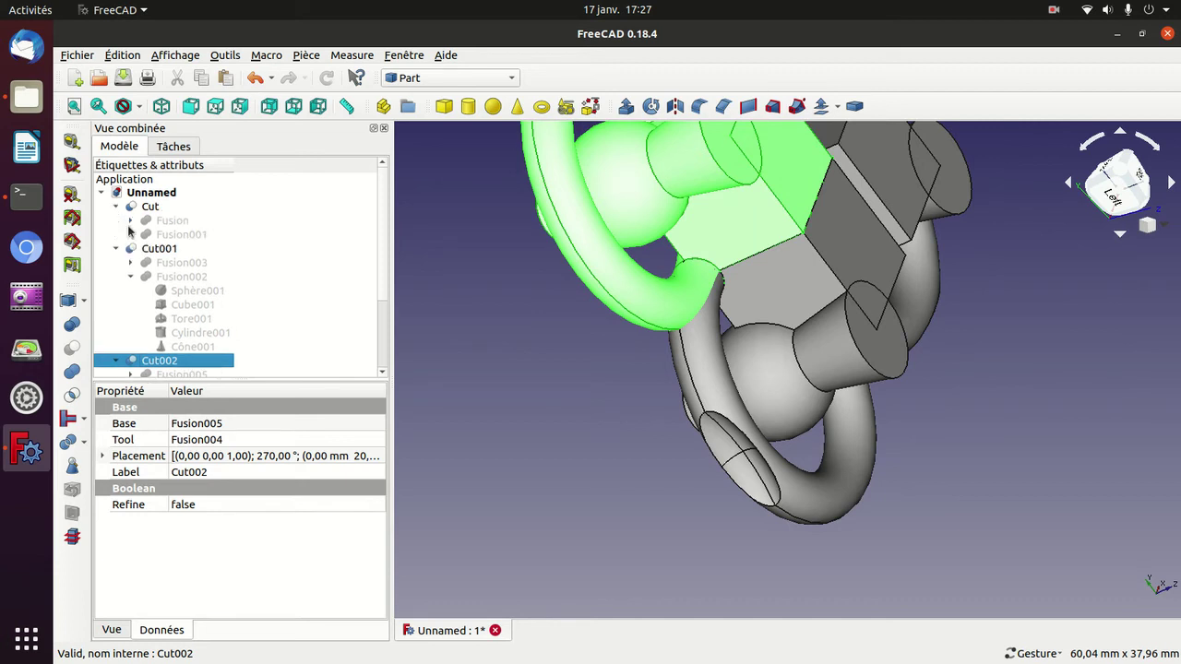
{"action": "scroll", "coordinate": [380, 305], "scroll_direction": "down", "scroll_amount": 1}
{"action": "scroll", "coordinate": [379, 354], "scroll_direction": "down", "scroll_amount": 2}
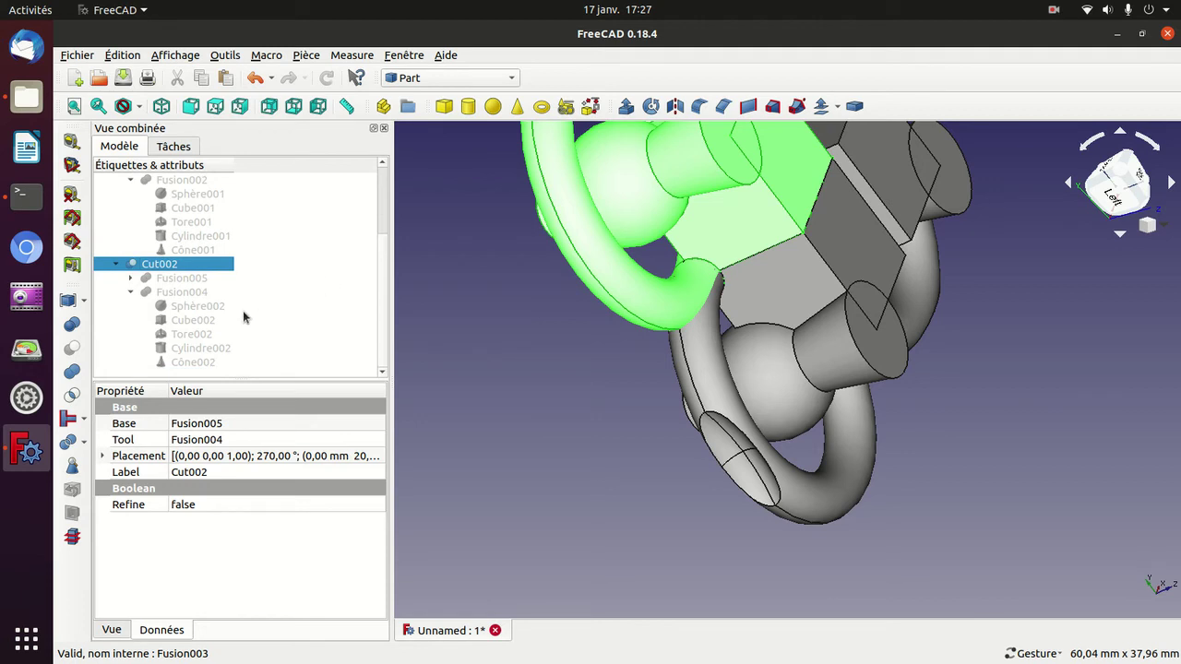
{"action": "left_click", "coordinate": [130, 278]}
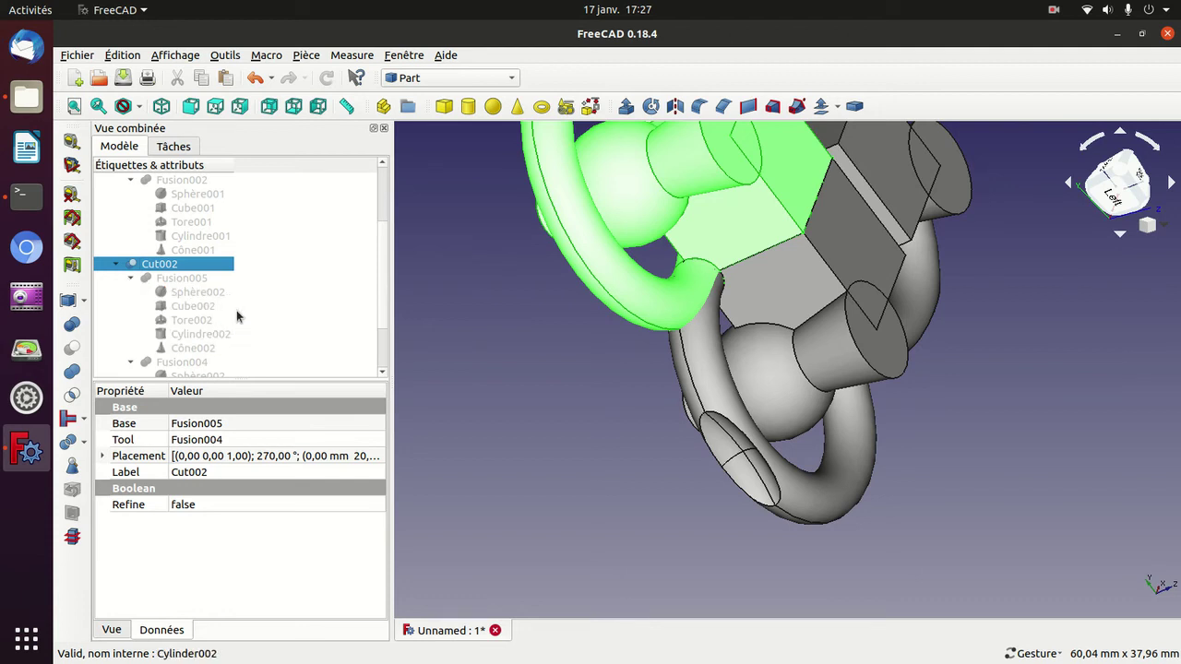
{"action": "scroll", "coordinate": [382, 321], "scroll_direction": "down", "scroll_amount": 2}
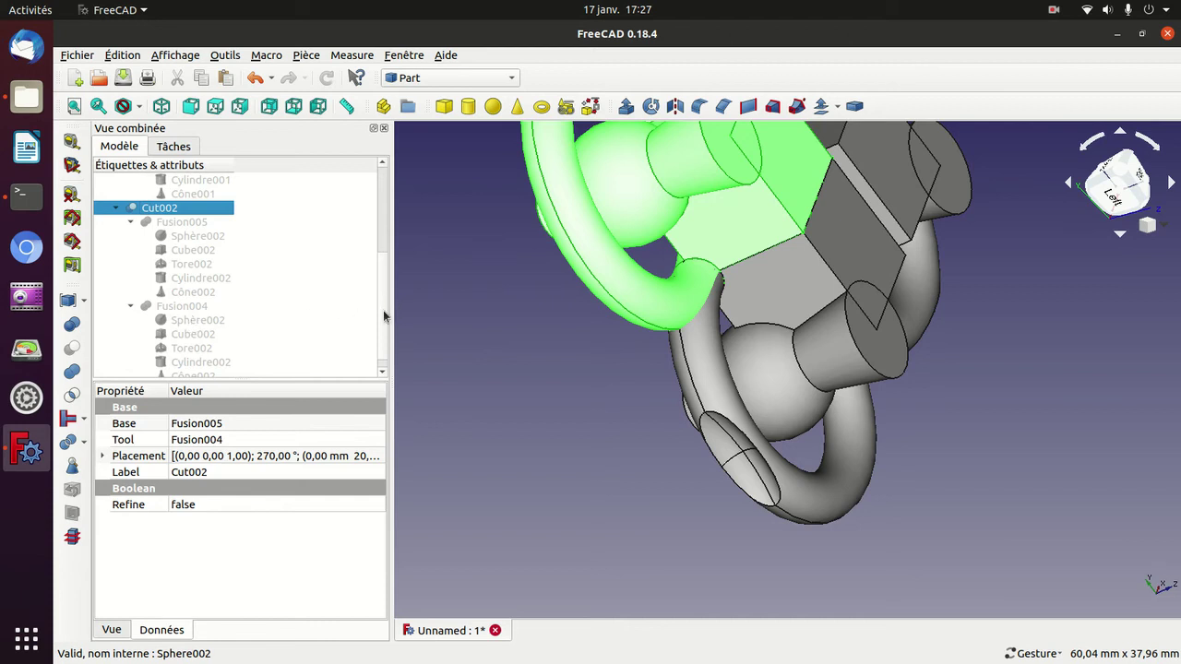
{"action": "scroll", "coordinate": [382, 316], "scroll_direction": "up", "scroll_amount": 2}
{"action": "scroll", "coordinate": [380, 221], "scroll_direction": "up", "scroll_amount": 2}
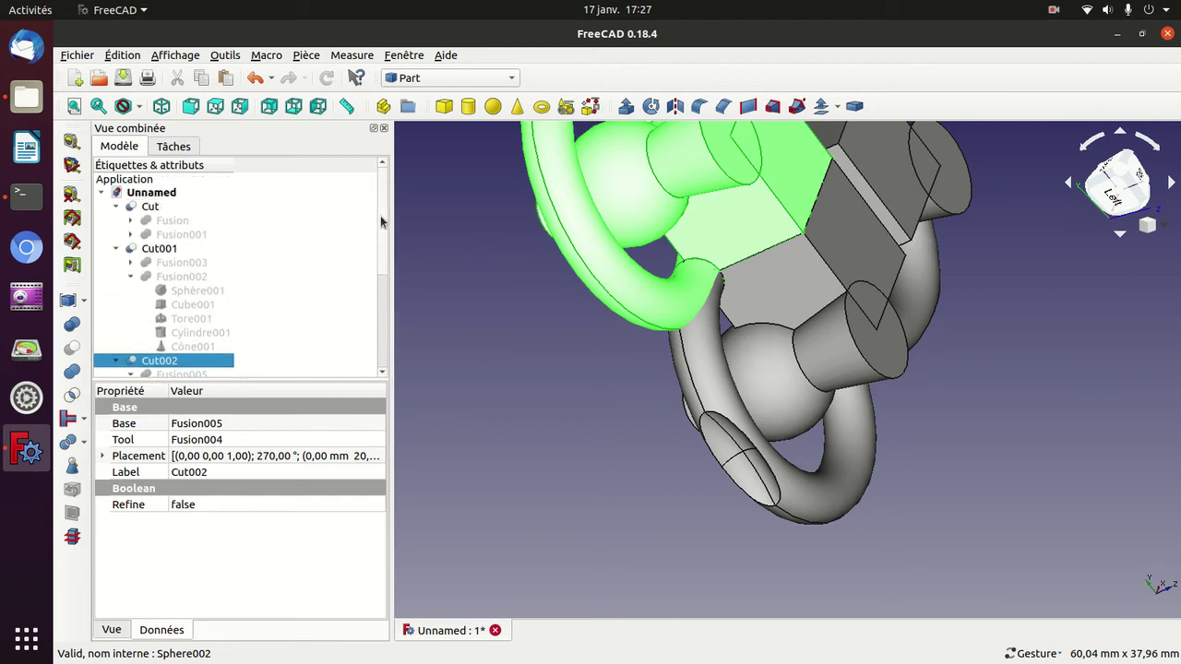
{"action": "left_click", "coordinate": [130, 264]}
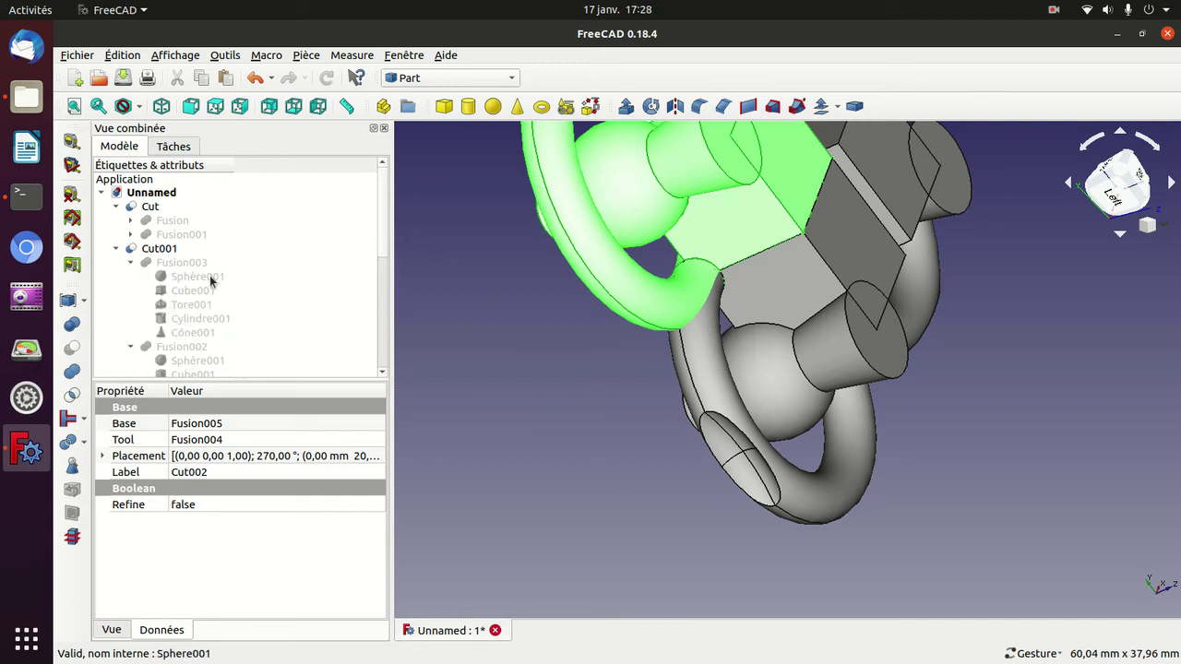
Collapse the Fusions under Cut001 and Cut002, then show Cut's 10 × 10 × 10 mm Cube properties.
{"action": "left_click", "coordinate": [135, 264]}
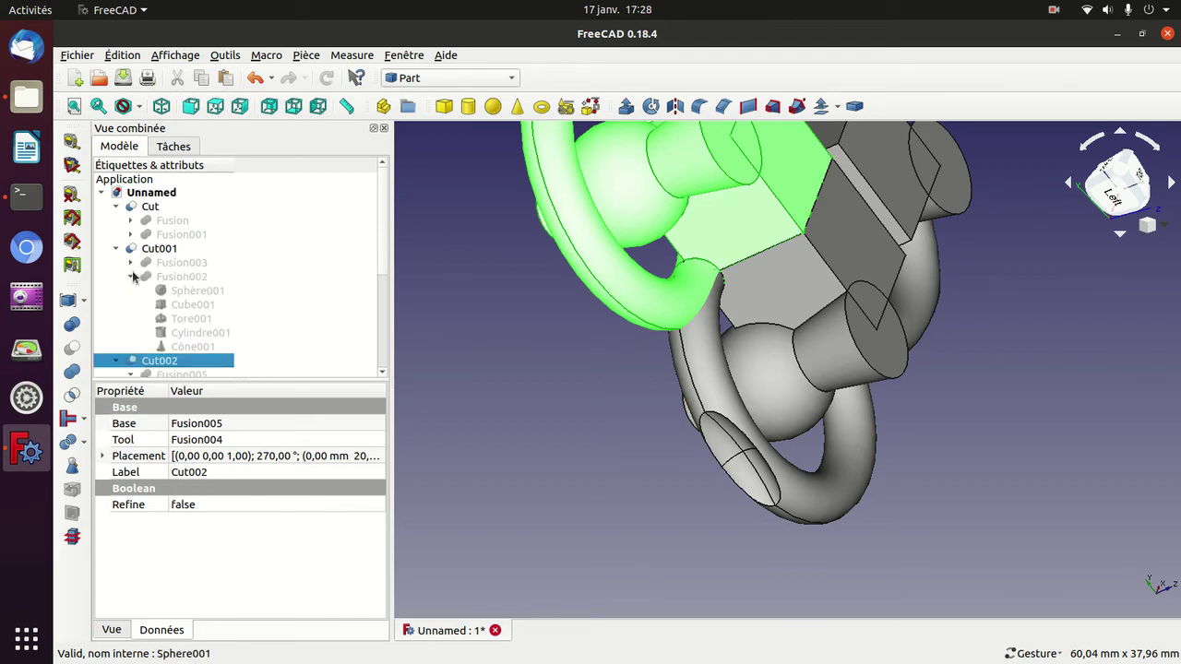
{"action": "left_click", "coordinate": [131, 276]}
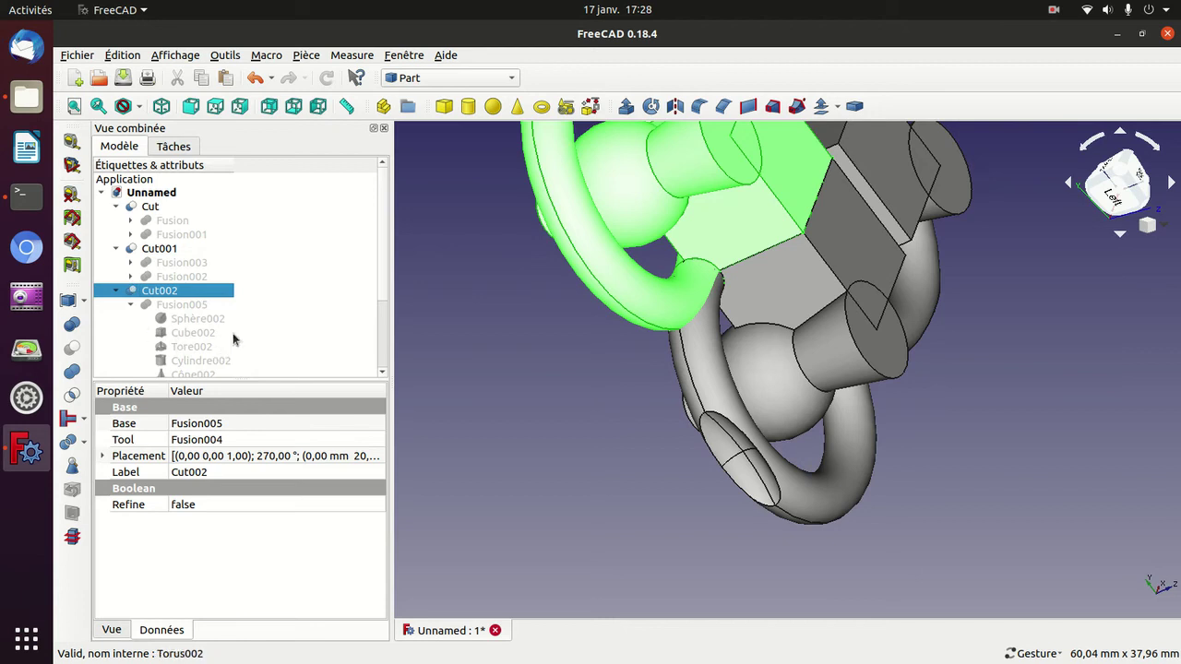
{"action": "left_click", "coordinate": [131, 304]}
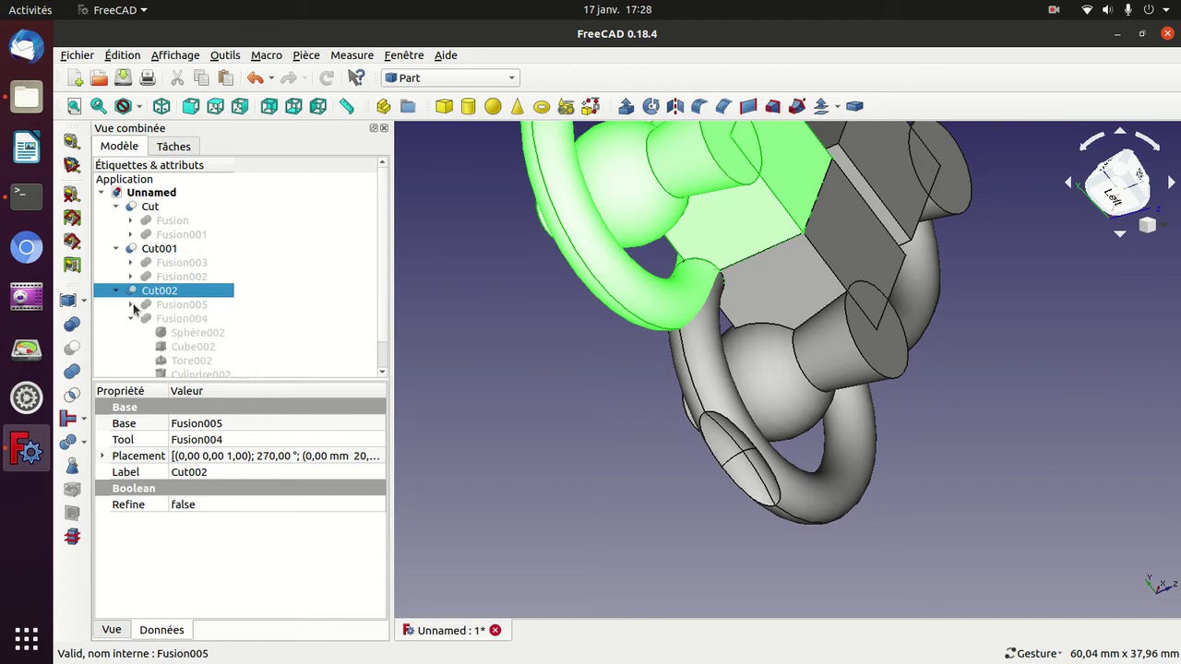
{"action": "left_click", "coordinate": [131, 318]}
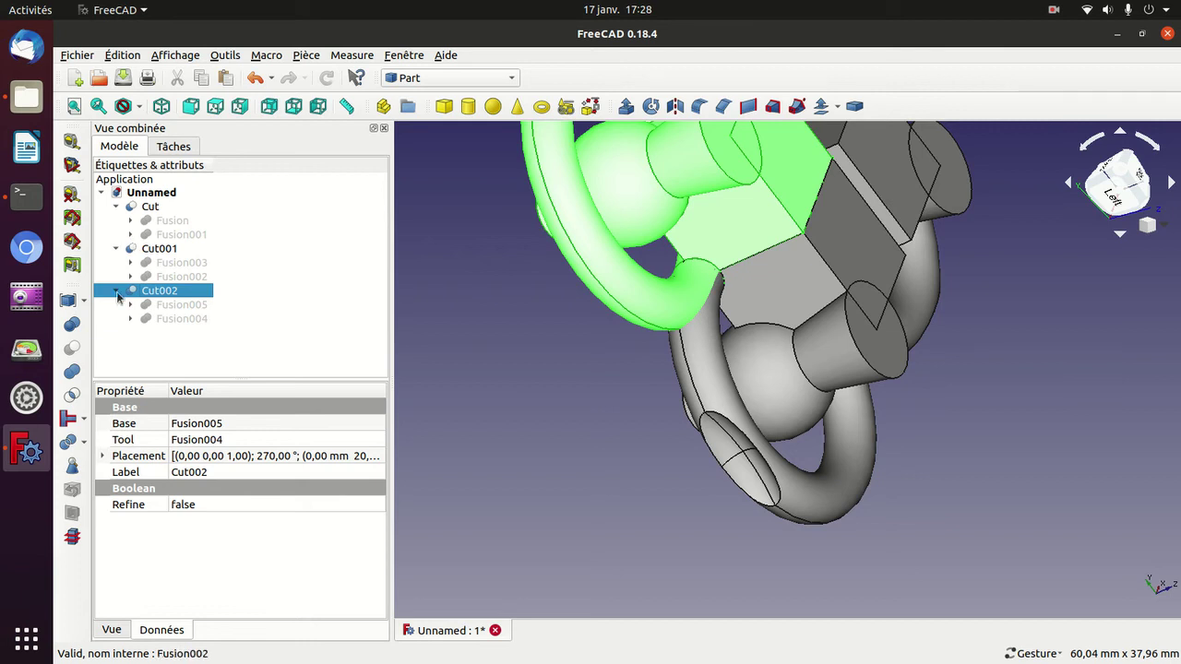
{"action": "left_click", "coordinate": [116, 292]}
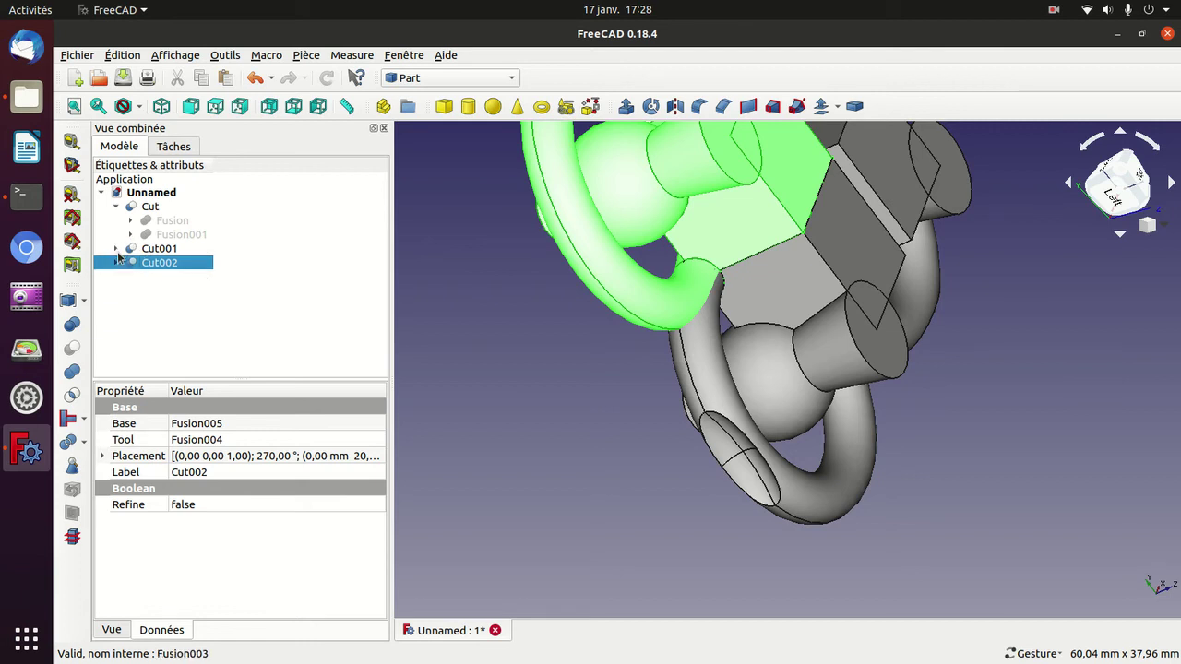
{"action": "left_click", "coordinate": [131, 220]}
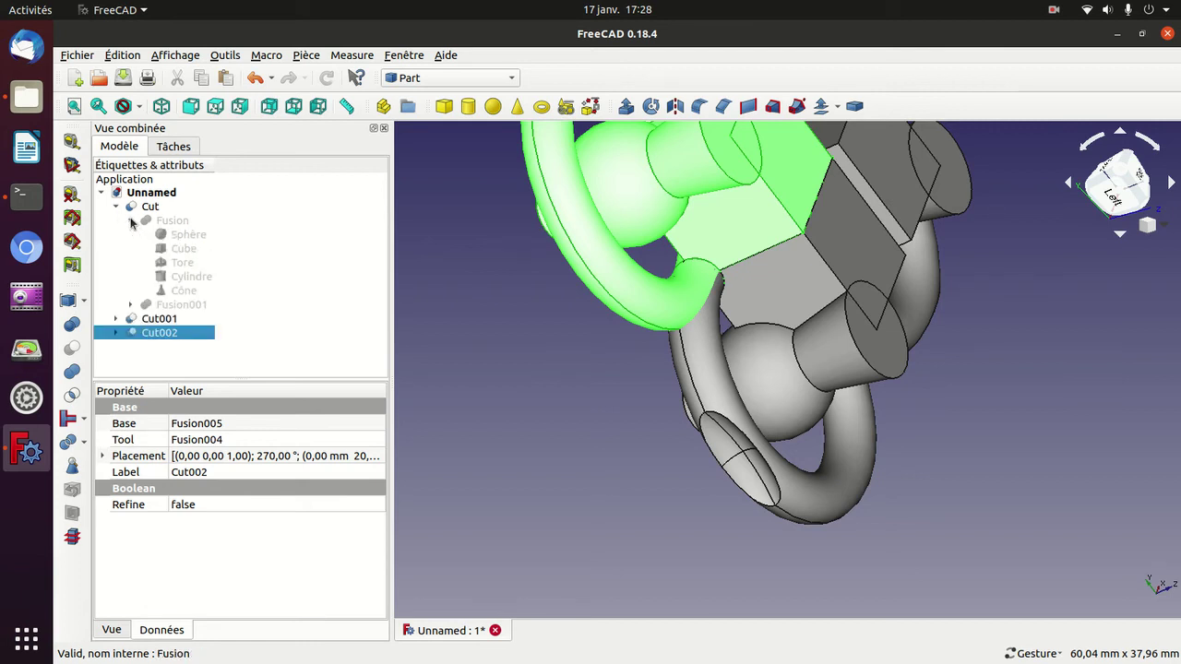
{"action": "left_click", "coordinate": [166, 248]}
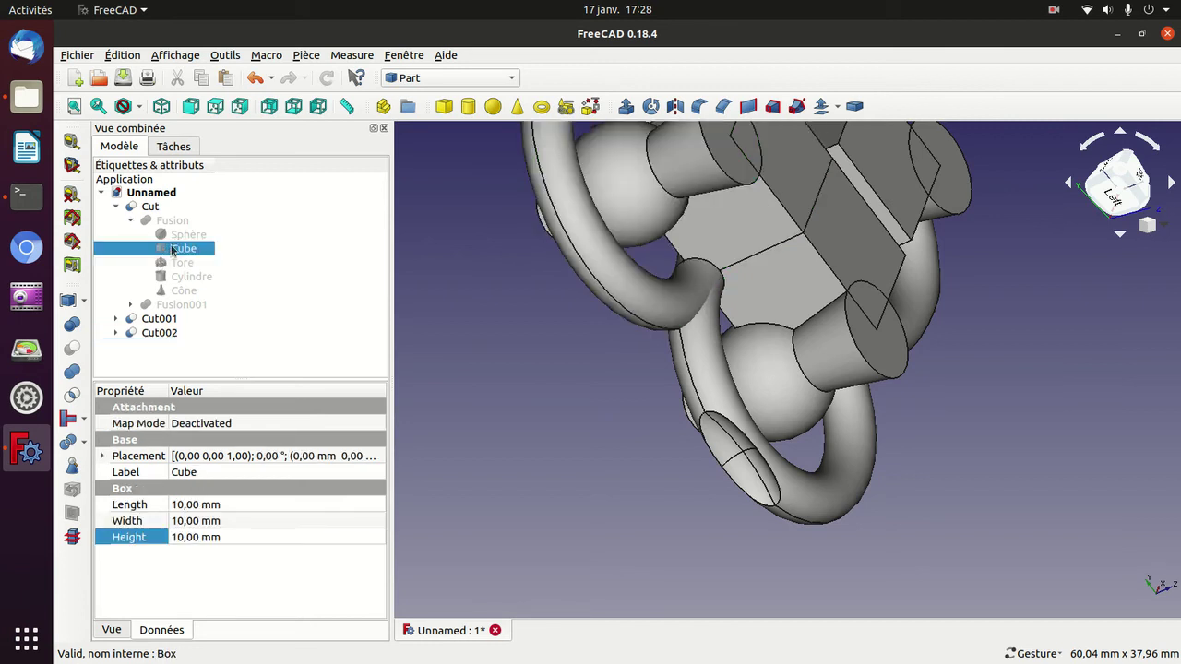
Expand Cut002 and Fusion004 to inspect Cube002's 10 × 10 × 10 mm properties, orbiting above.
{"action": "left_click", "coordinate": [116, 333]}
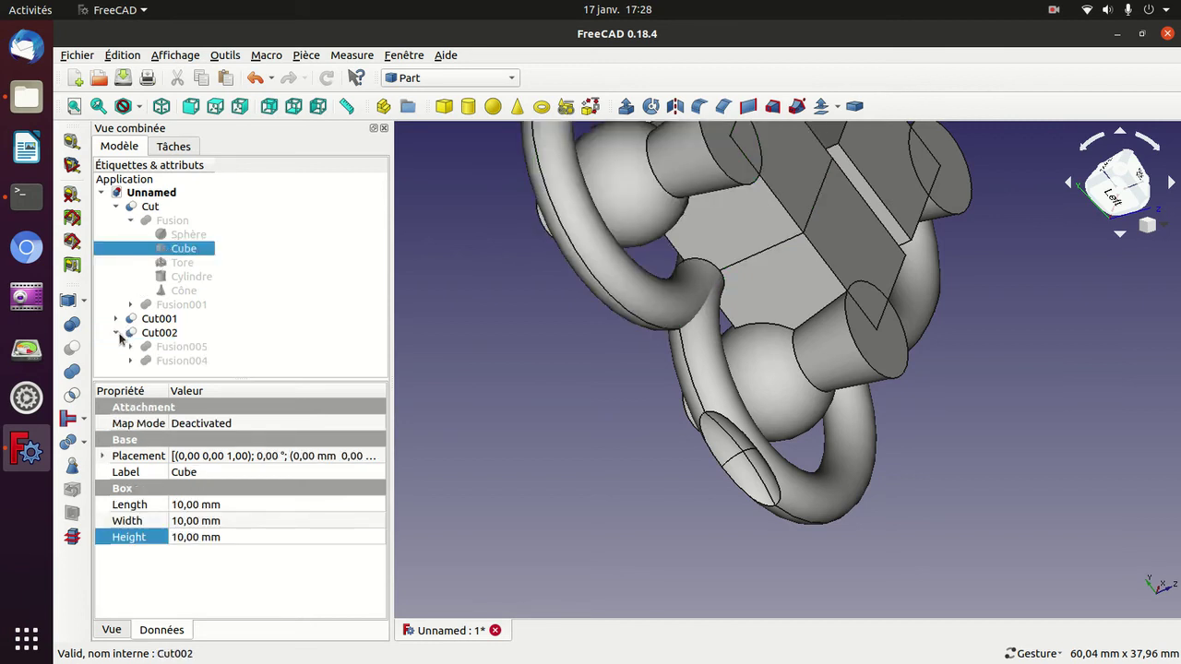
{"action": "left_click", "coordinate": [132, 361]}
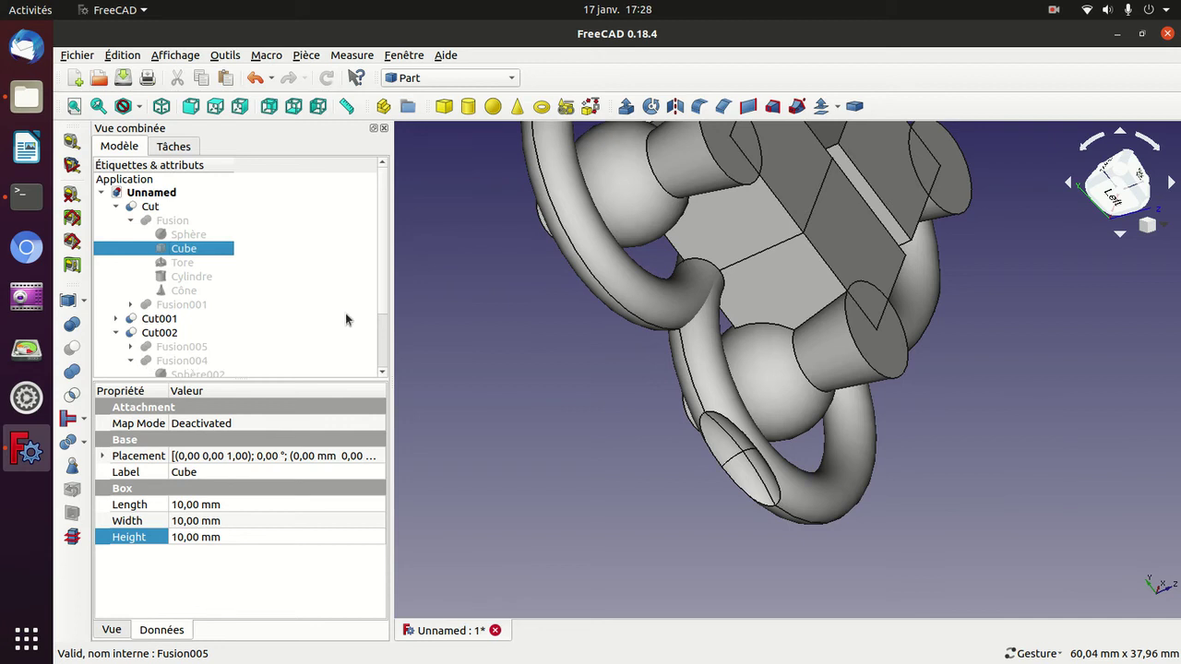
{"action": "scroll", "coordinate": [381, 314], "scroll_direction": "down", "scroll_amount": 1}
{"action": "scroll", "coordinate": [378, 332], "scroll_direction": "down", "scroll_amount": 2}
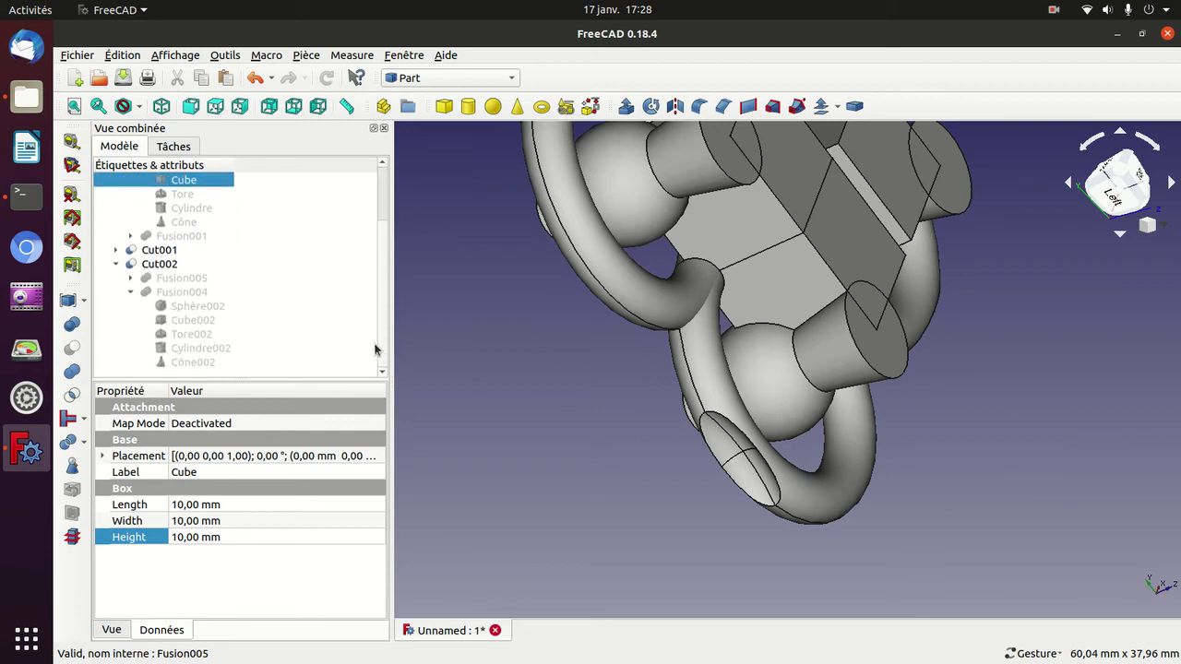
{"action": "left_click", "coordinate": [185, 322]}
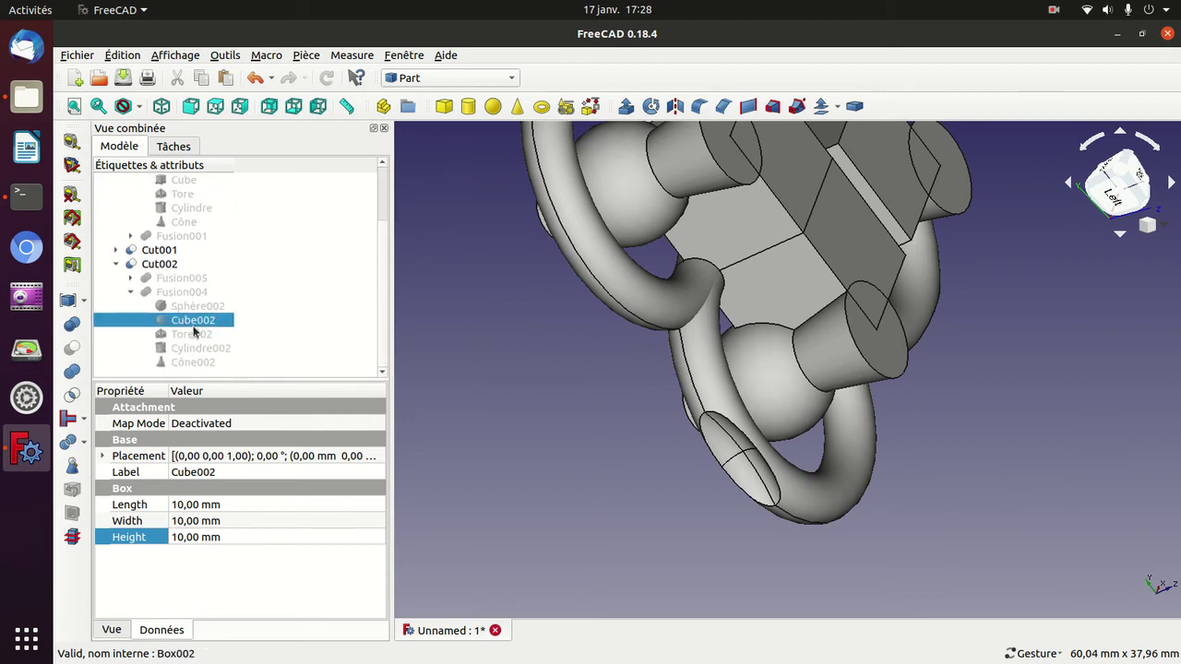
{"action": "left_click_drag", "start_coordinate": [490, 321], "coordinate": [542, 456]}
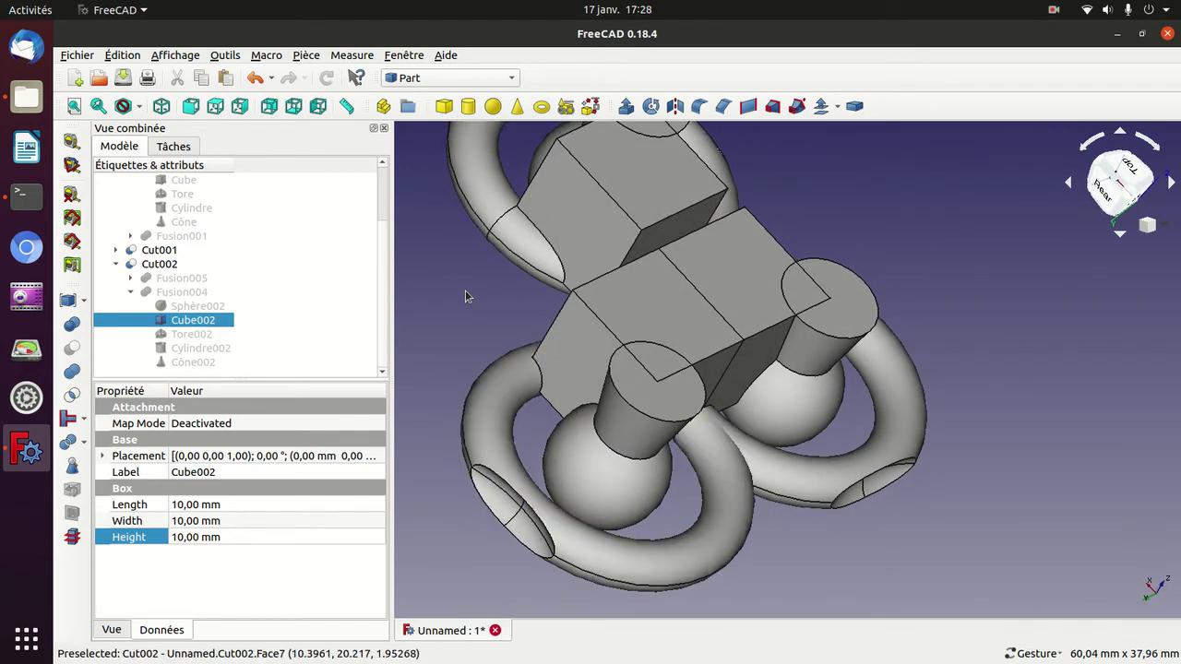
Hide and reshow Cut002, highlight Cube002, then select Fusion004 (offset −22 mm along X).
{"action": "left_click", "coordinate": [170, 264]}
{"action": "key", "text": "space"}
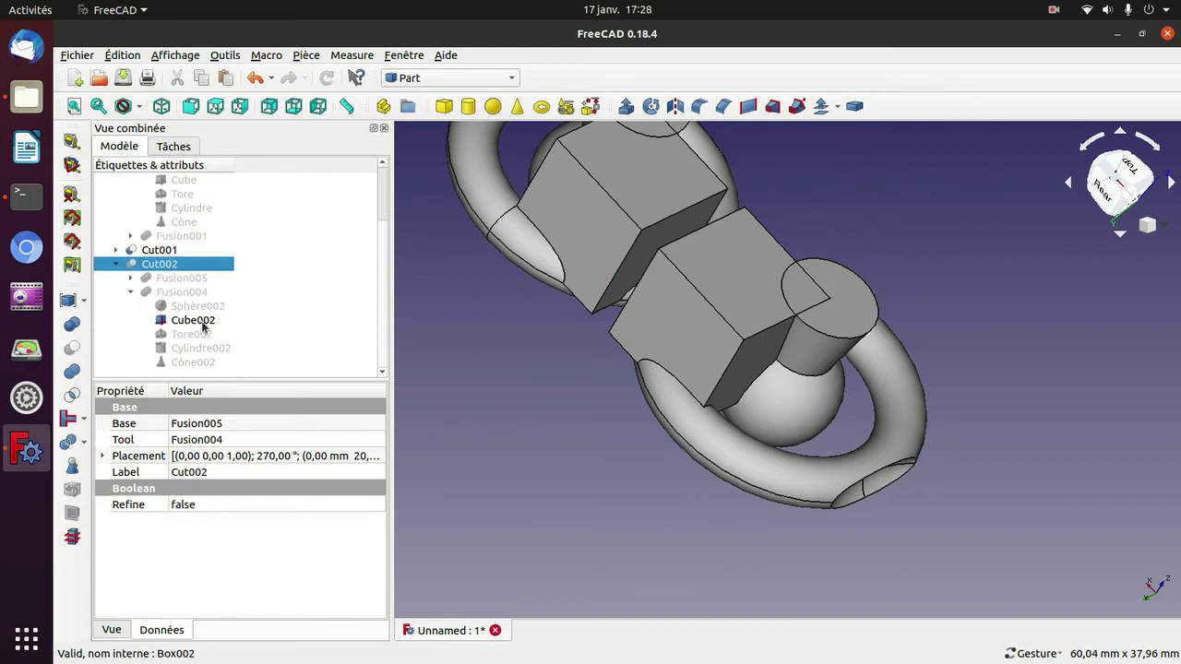
{"action": "key", "text": "space"}
{"action": "key", "text": "space"}
{"action": "left_click", "coordinate": [201, 320]}
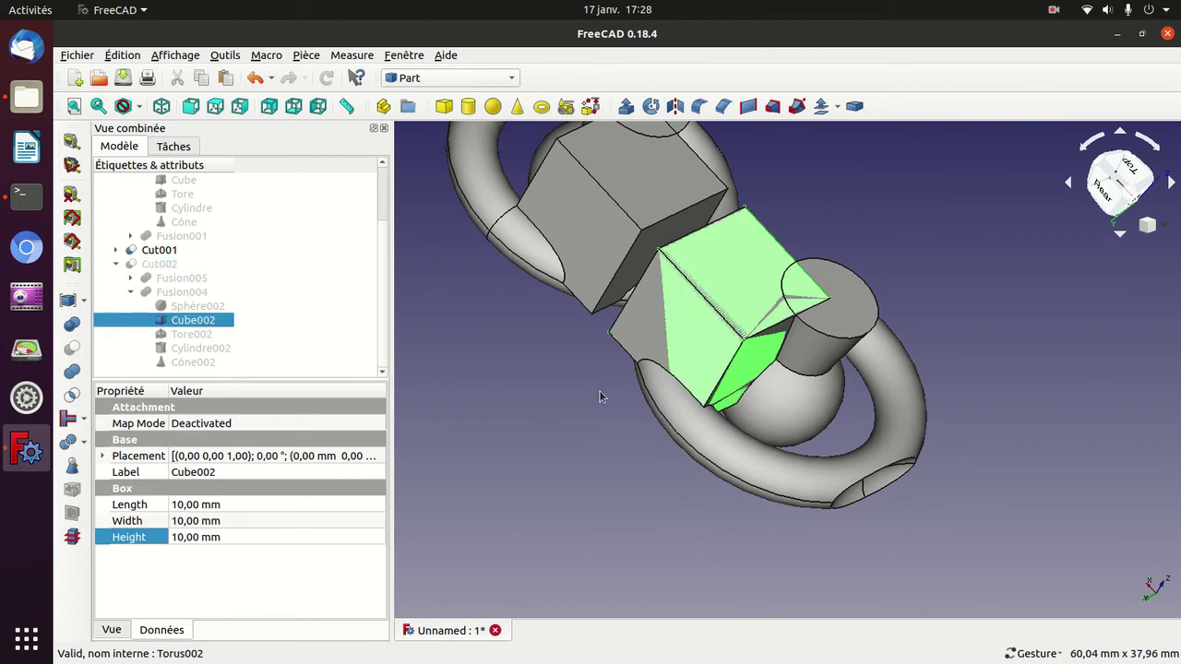
{"action": "left_click_drag", "start_coordinate": [740, 291], "coordinate": [746, 307]}
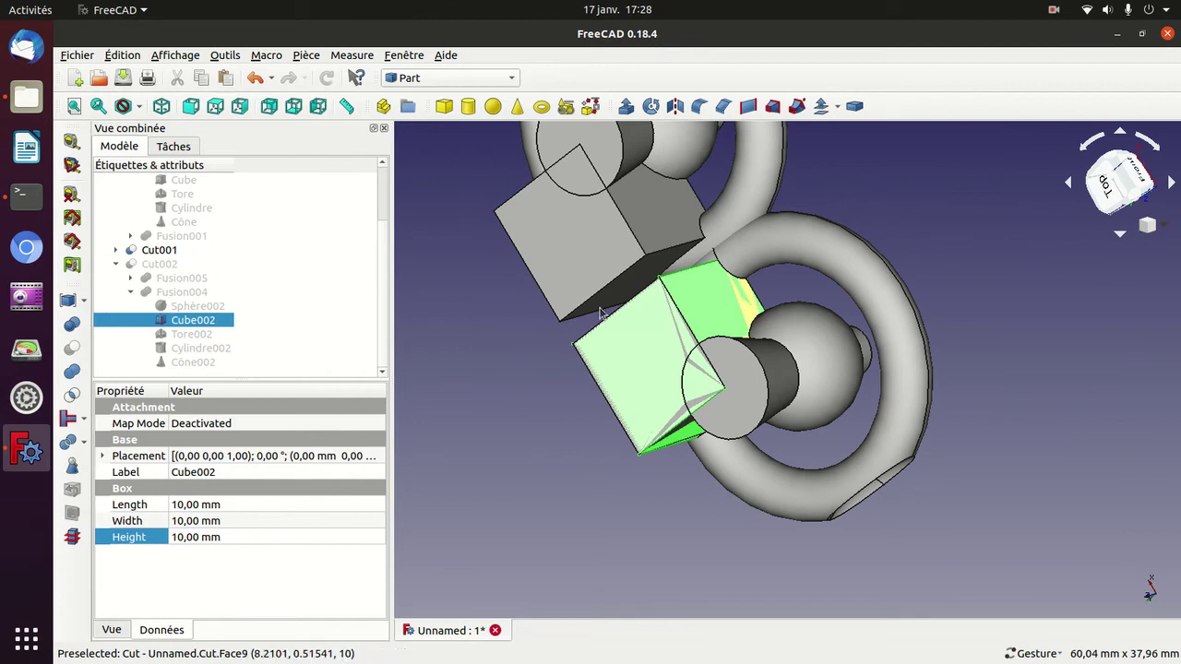
{"action": "left_click", "coordinate": [155, 292]}
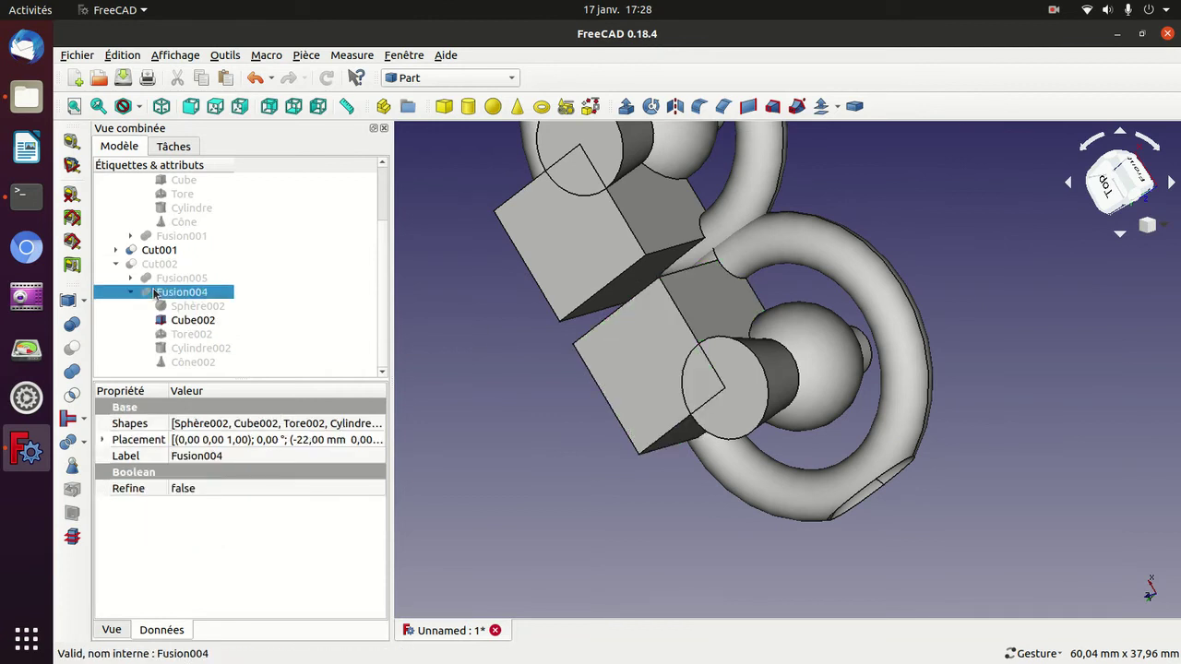
Preview then re-hide Fusion004, restore Cut002's visibility, and view the chain from below.
{"action": "key", "text": "space"}
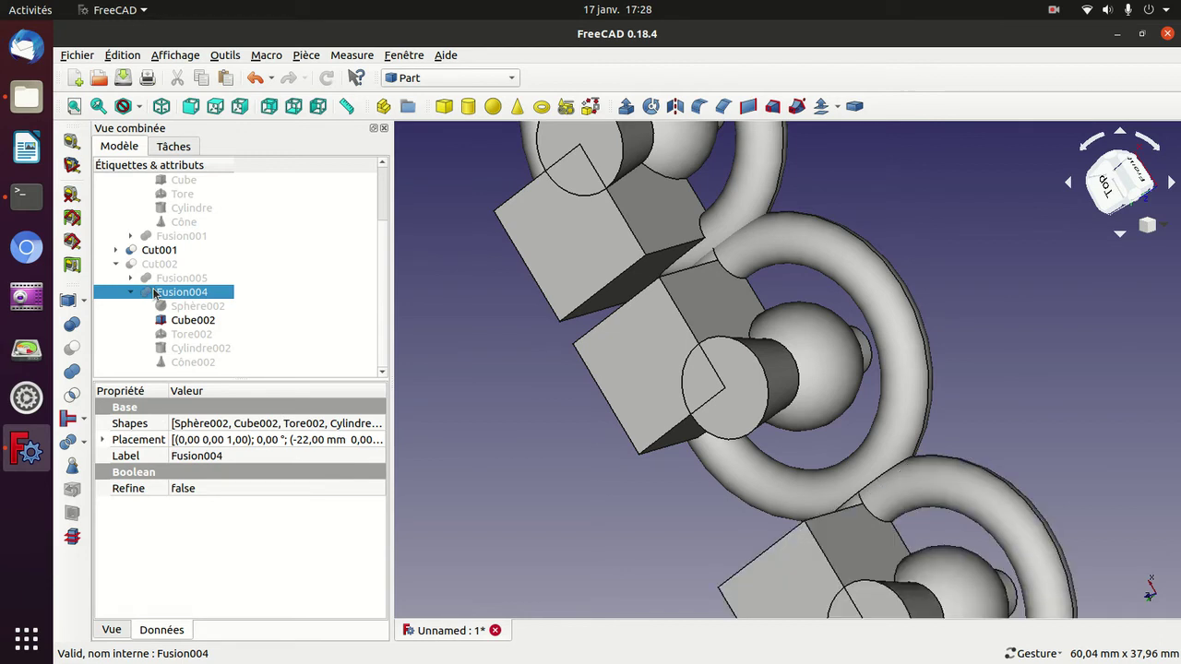
{"action": "key", "text": "space"}
{"action": "left_click", "coordinate": [150, 265]}
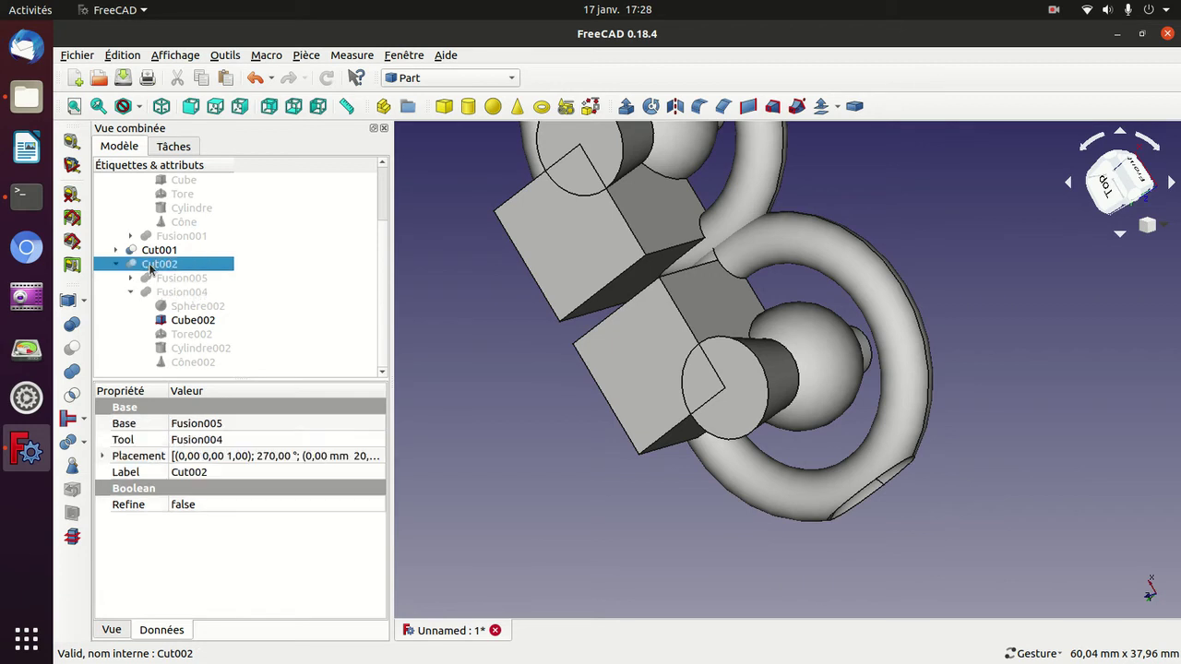
{"action": "key", "text": "space"}
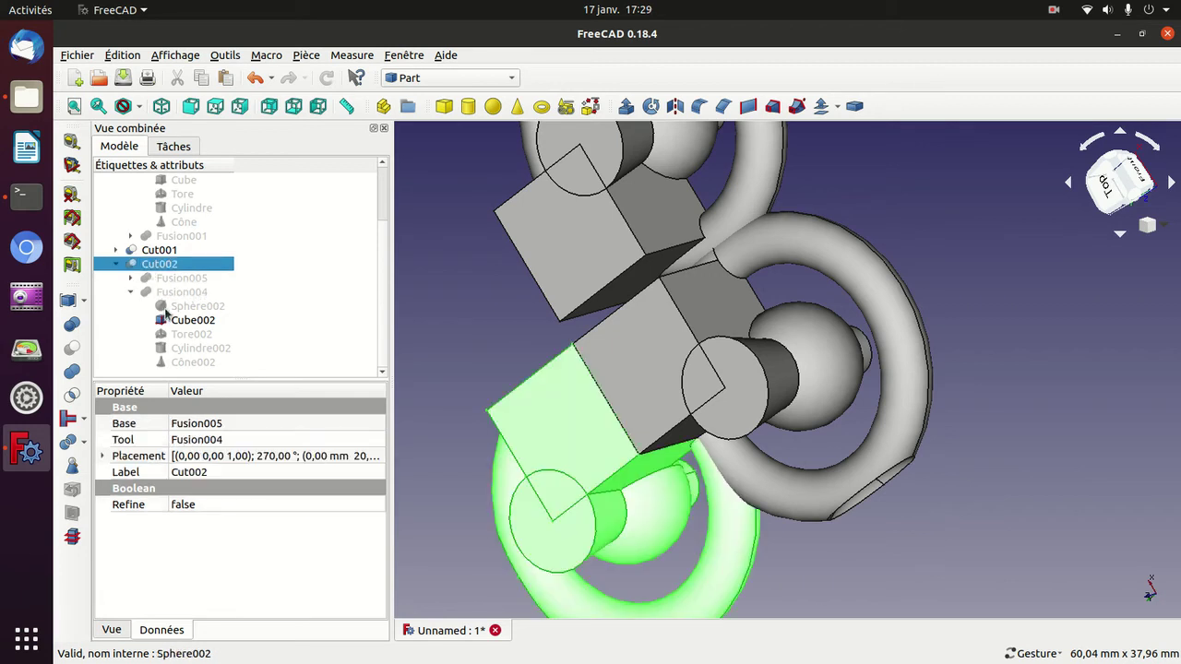
{"action": "left_click", "coordinate": [167, 292]}
{"action": "key", "text": "space"}
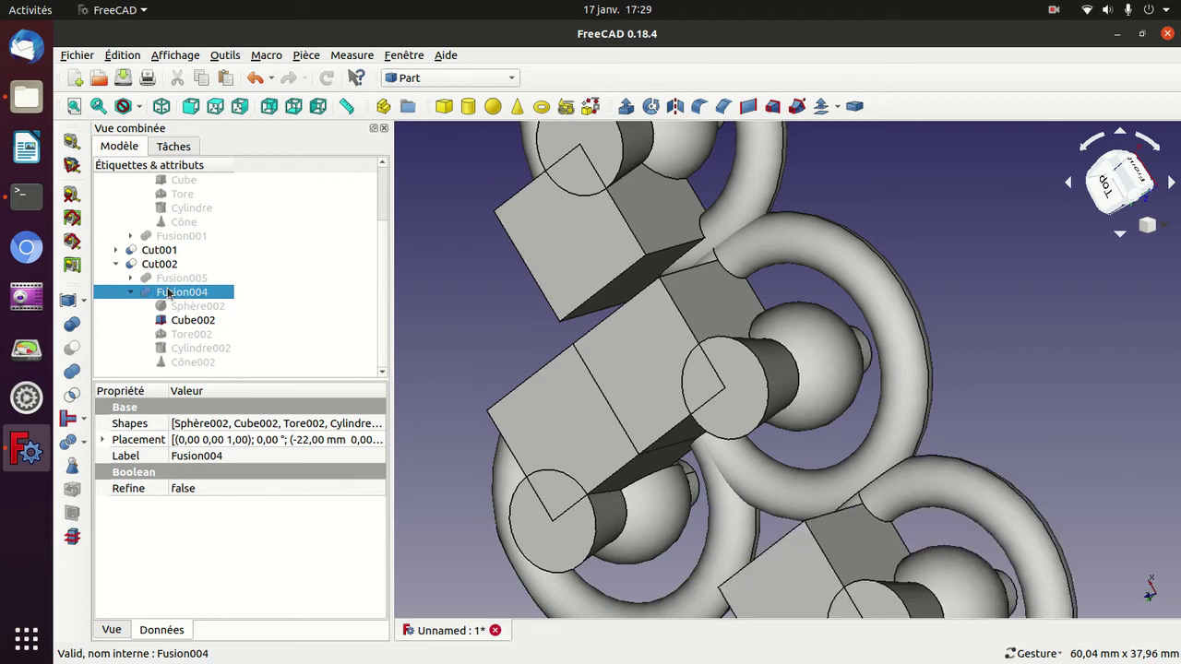
{"action": "key", "text": "space"}
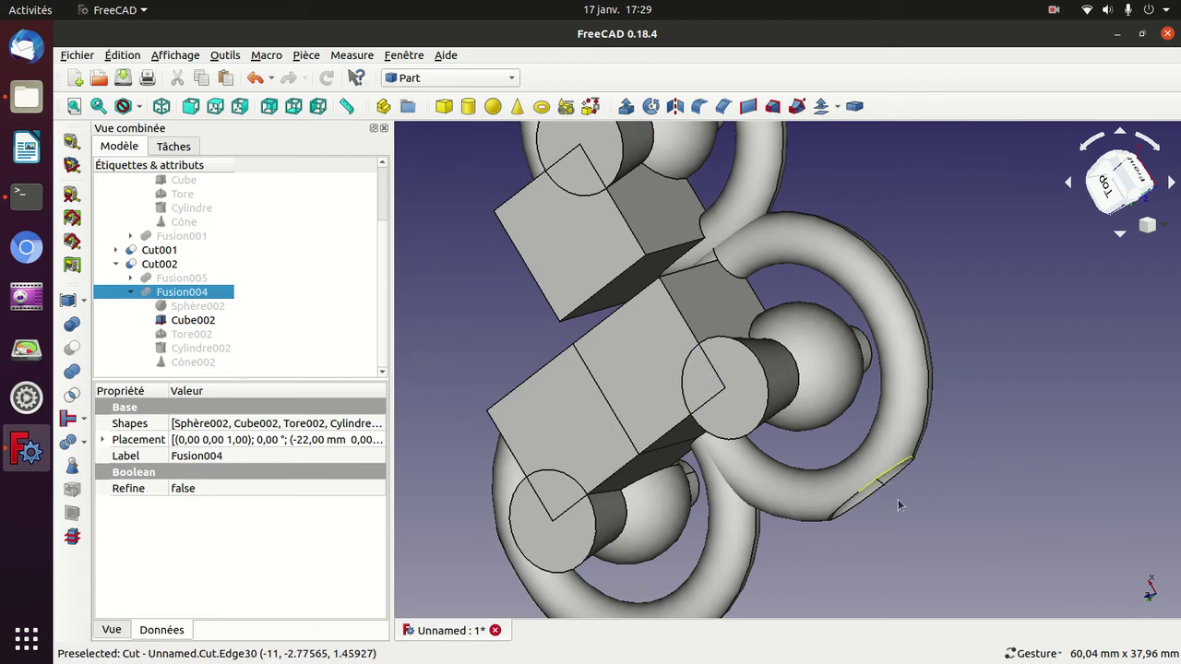
{"action": "mouse_move", "coordinate": [896, 501]}
{"action": "left_mouse_down"}
{"action": "mouse_move", "coordinate": [948, 494]}
{"action": "mouse_move", "coordinate": [984, 403]}
{"action": "mouse_move", "coordinate": [975, 308]}
{"action": "mouse_move", "coordinate": [944, 326]}
{"action": "mouse_move", "coordinate": [820, 325]}
{"action": "mouse_move", "coordinate": [728, 285]}
{"action": "mouse_move", "coordinate": [773, 205]}
{"action": "mouse_move", "coordinate": [785, 264]}
{"action": "left_mouse_up"}
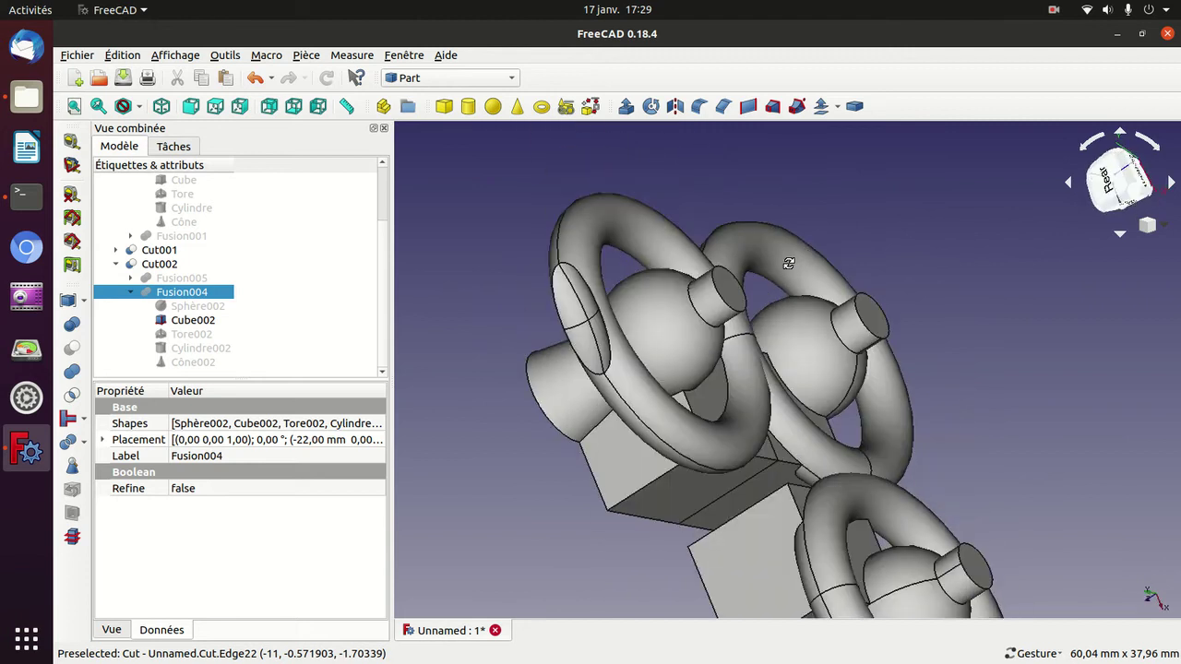
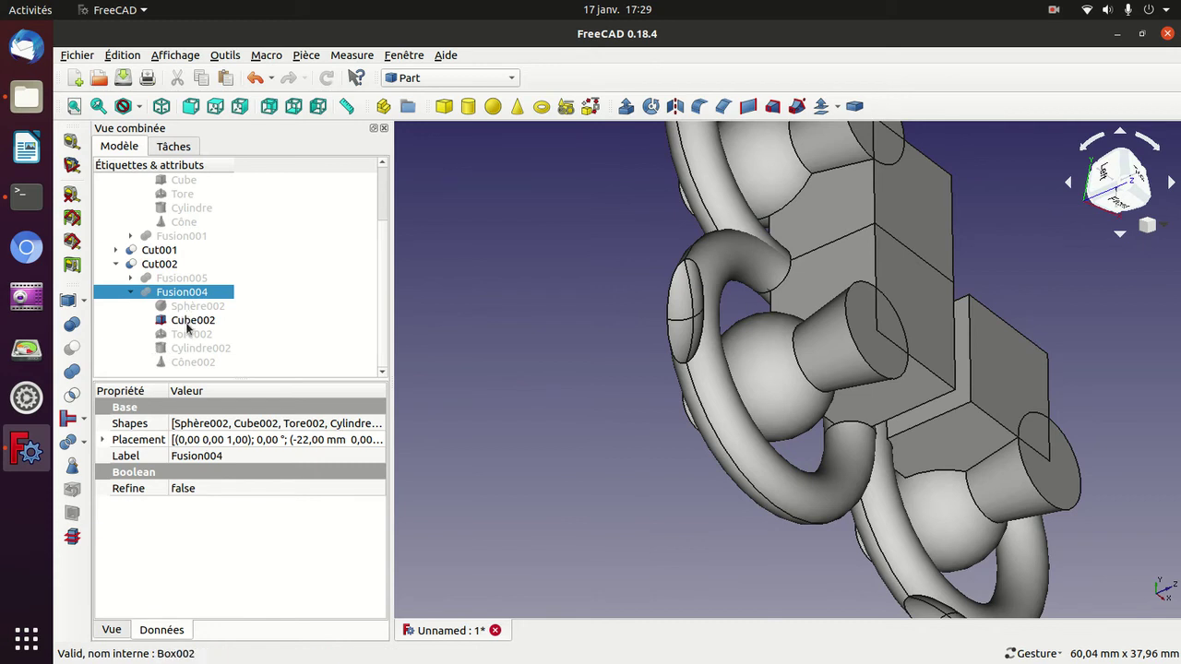
Check Cube002's dimensions, then collapse the Cut002 and Cut branches of the model tree.
{"action": "left_click", "coordinate": [188, 323]}
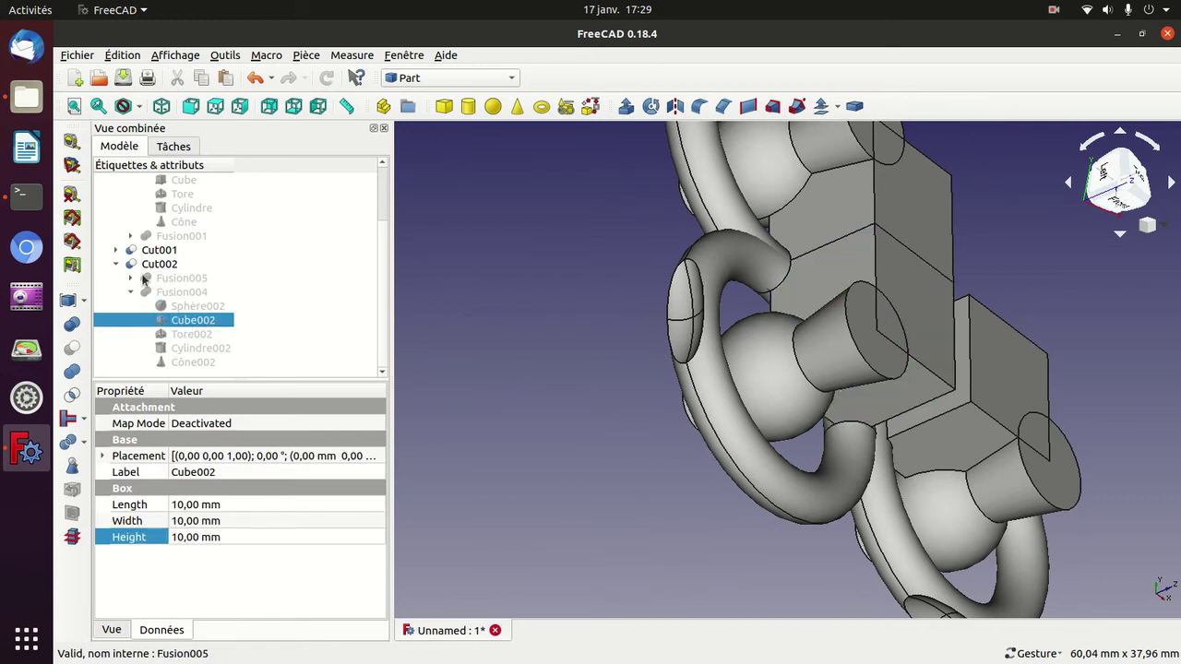
{"action": "left_click", "coordinate": [115, 265]}
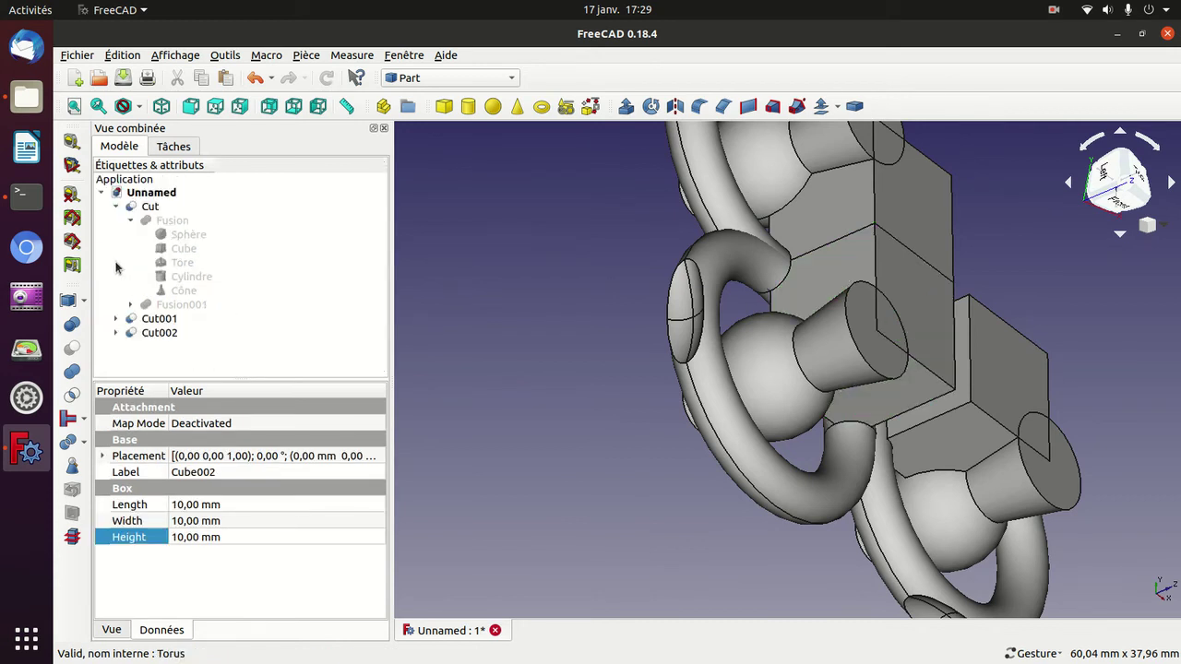
{"action": "left_click", "coordinate": [116, 206]}
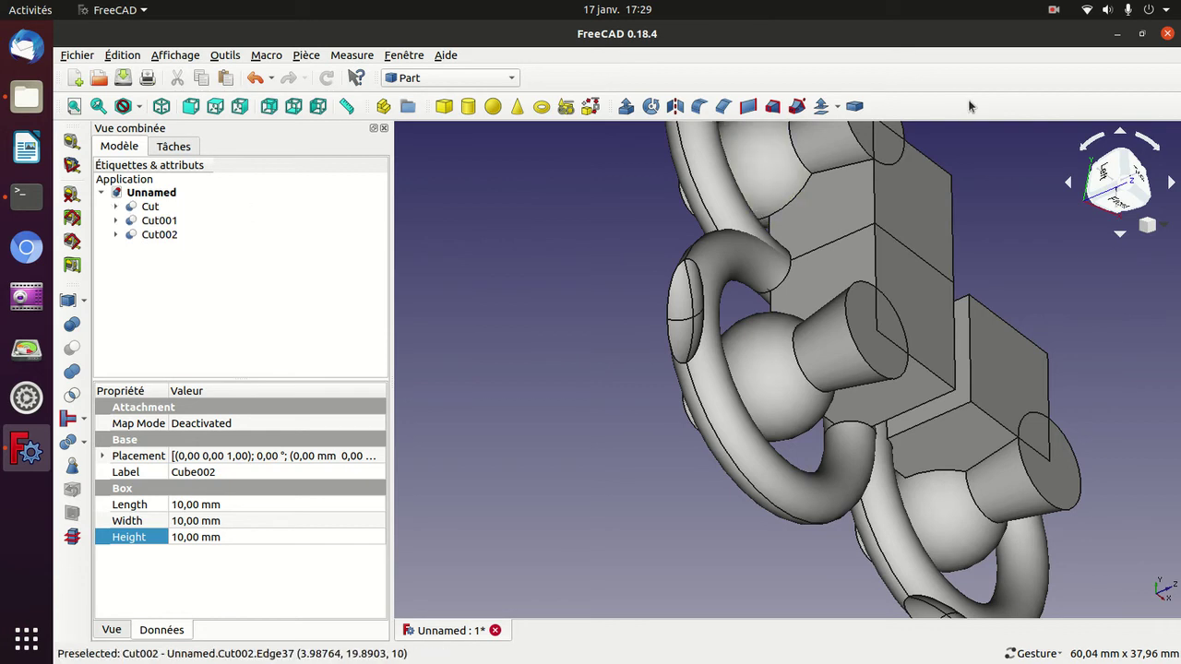
{"action": "left_click", "coordinate": [1049, 12]}
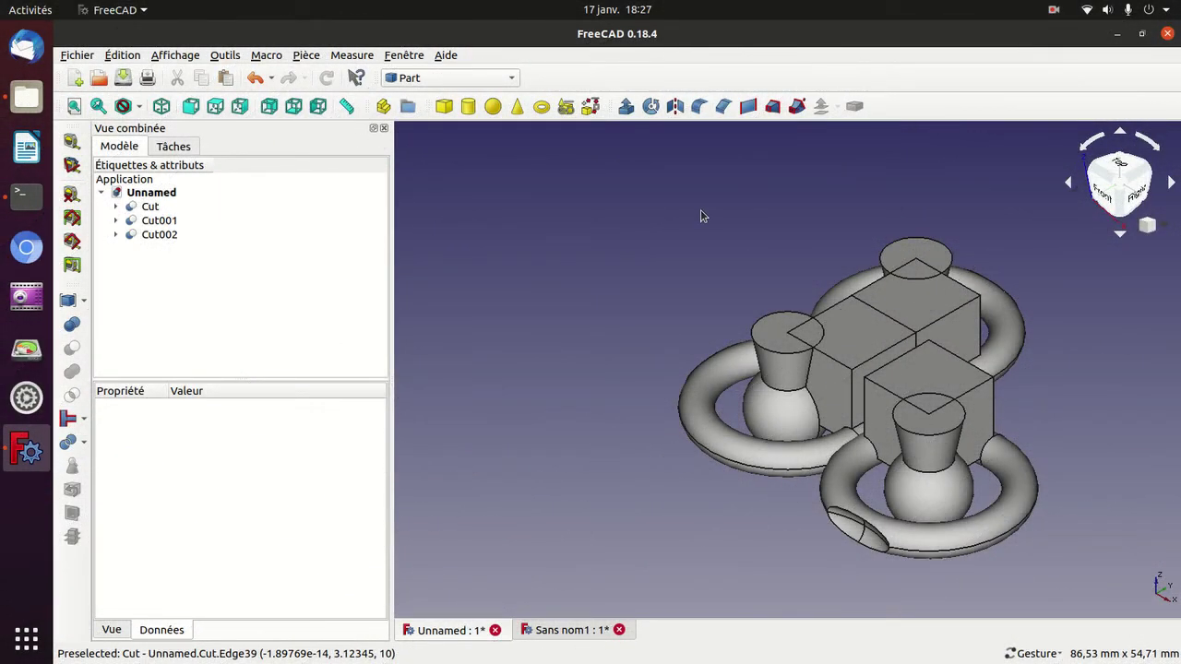
View the model from the top and inspect Cut and its Fusion component in the tree.
{"action": "mouse_move", "coordinate": [686, 211]}
{"action": "left_mouse_down"}
{"action": "mouse_move", "coordinate": [685, 338]}
{"action": "mouse_move", "coordinate": [685, 322]}
{"action": "left_mouse_up"}
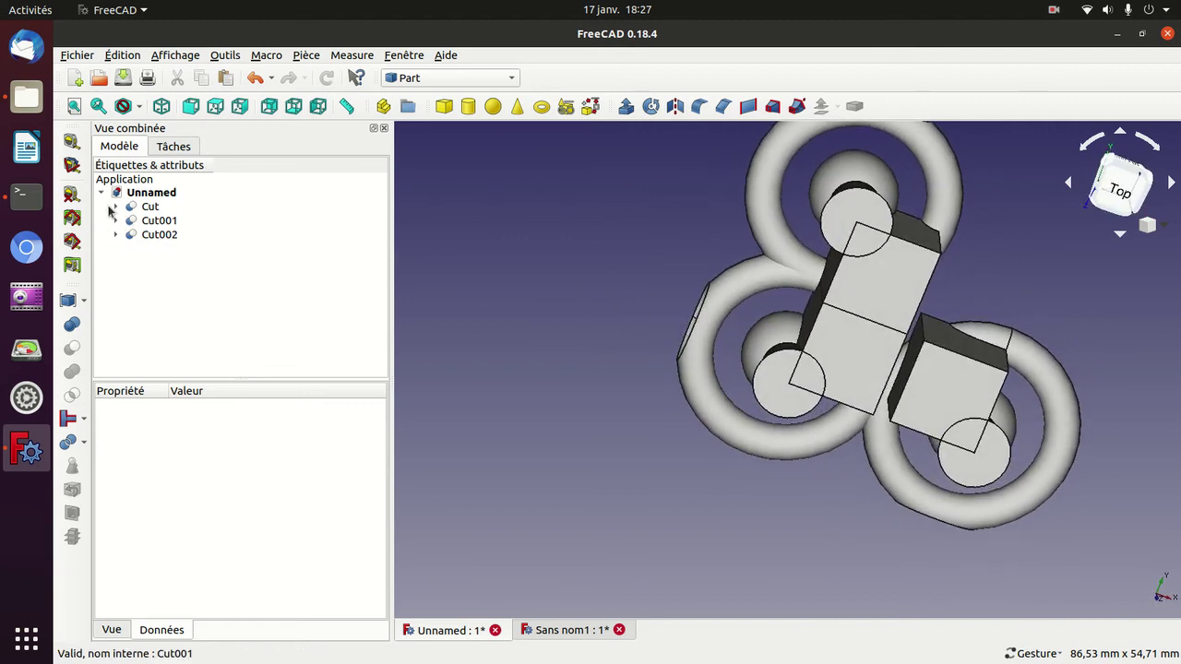
{"action": "left_click", "coordinate": [115, 206]}
{"action": "left_click", "coordinate": [146, 225]}
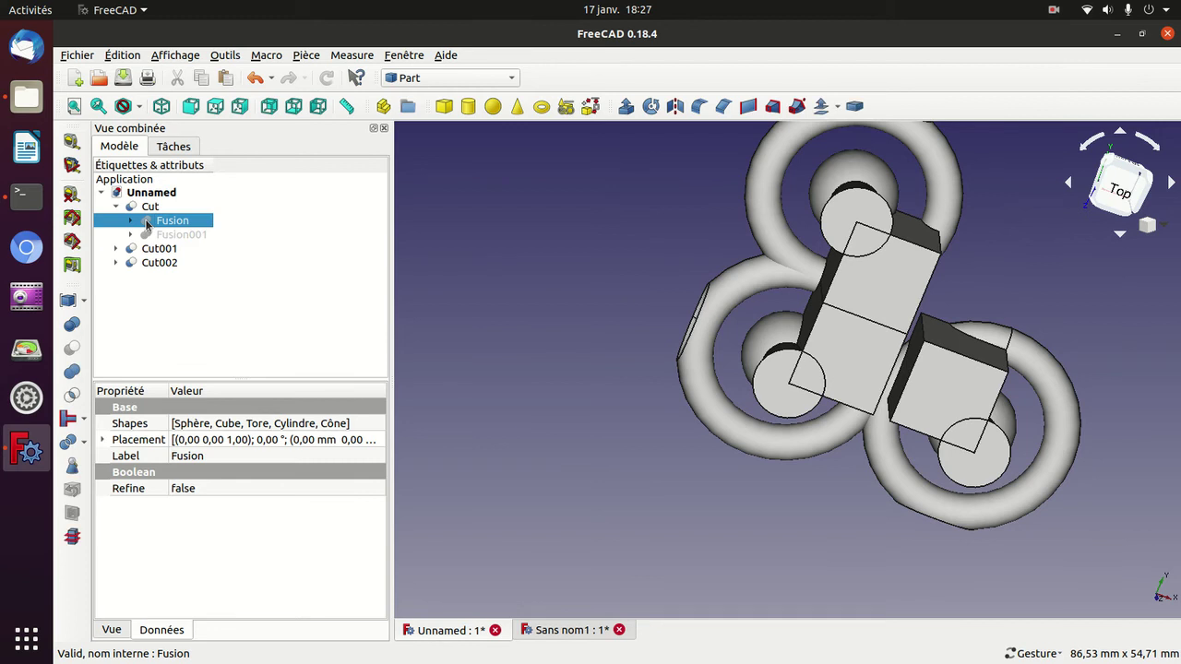
{"action": "left_click", "coordinate": [140, 207]}
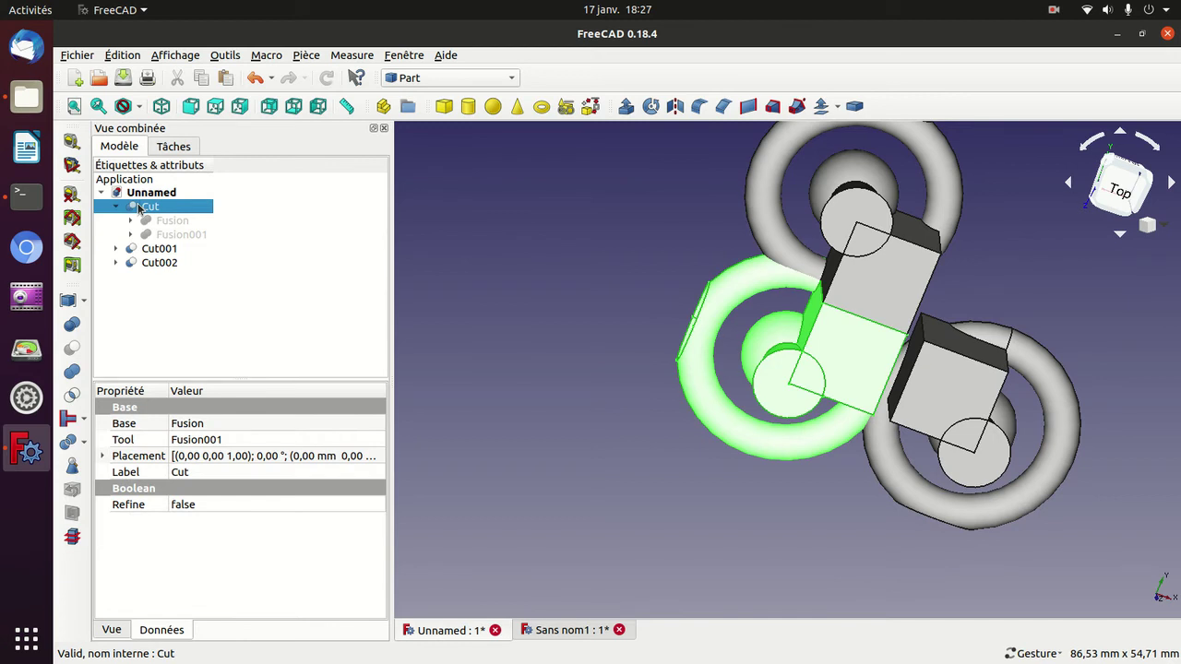
{"action": "left_click", "coordinate": [115, 206]}
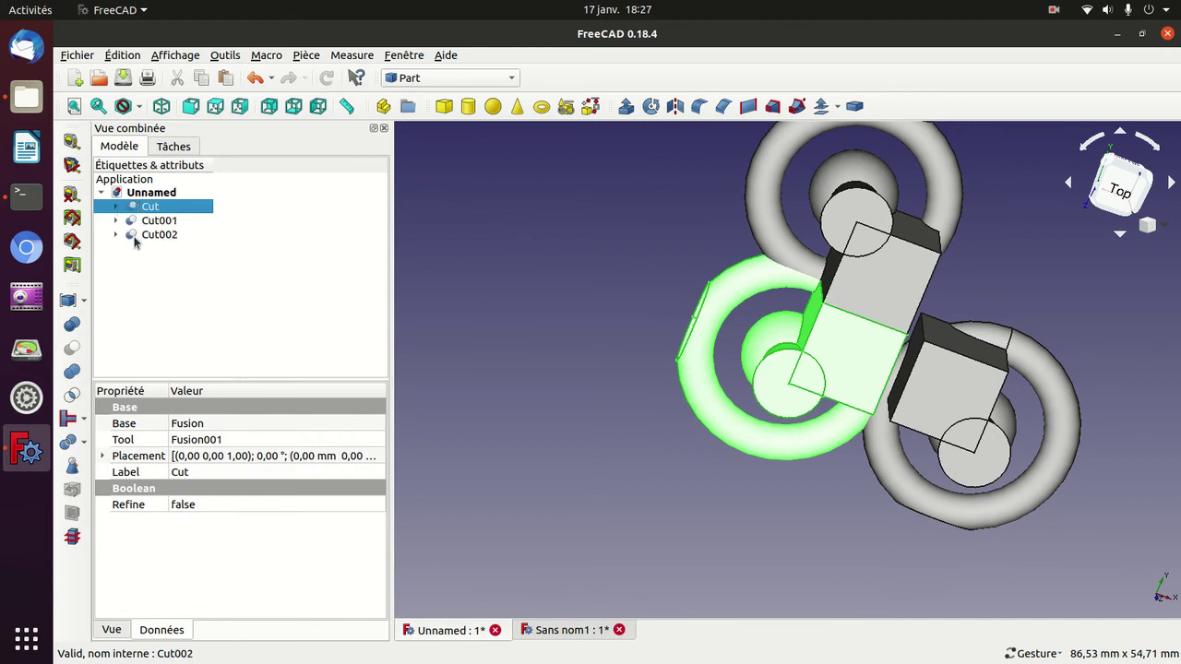
Expand Cut002 and make its hidden Fusion004 piece visible.
{"action": "left_click", "coordinate": [136, 238]}
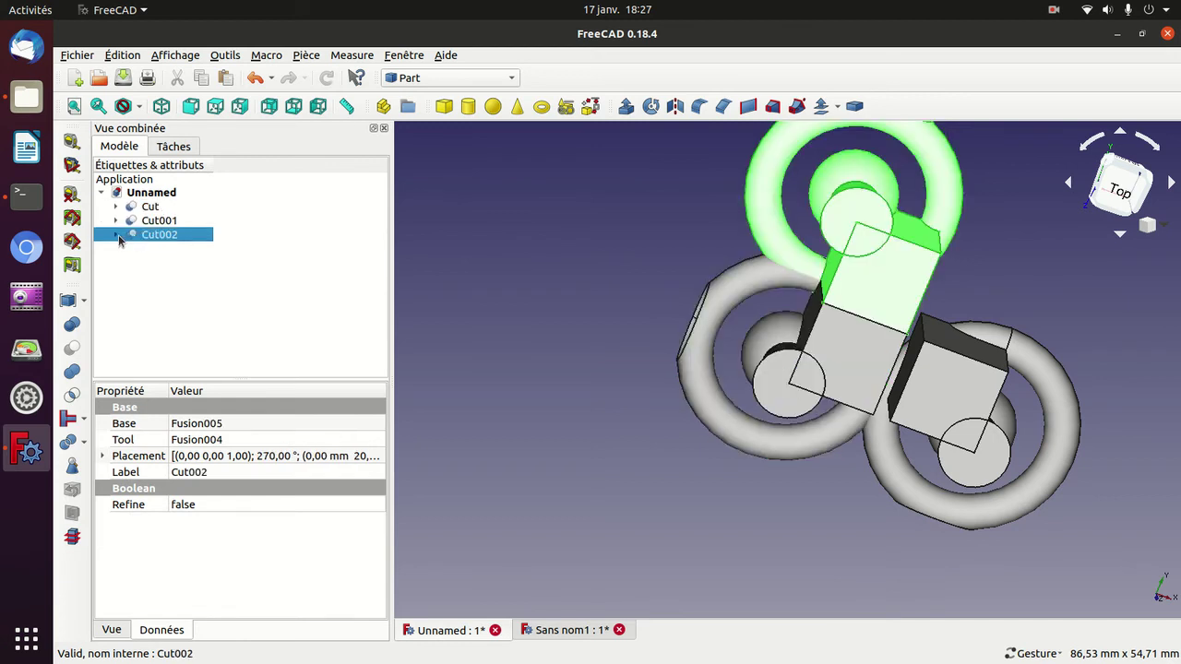
{"action": "left_click", "coordinate": [116, 234]}
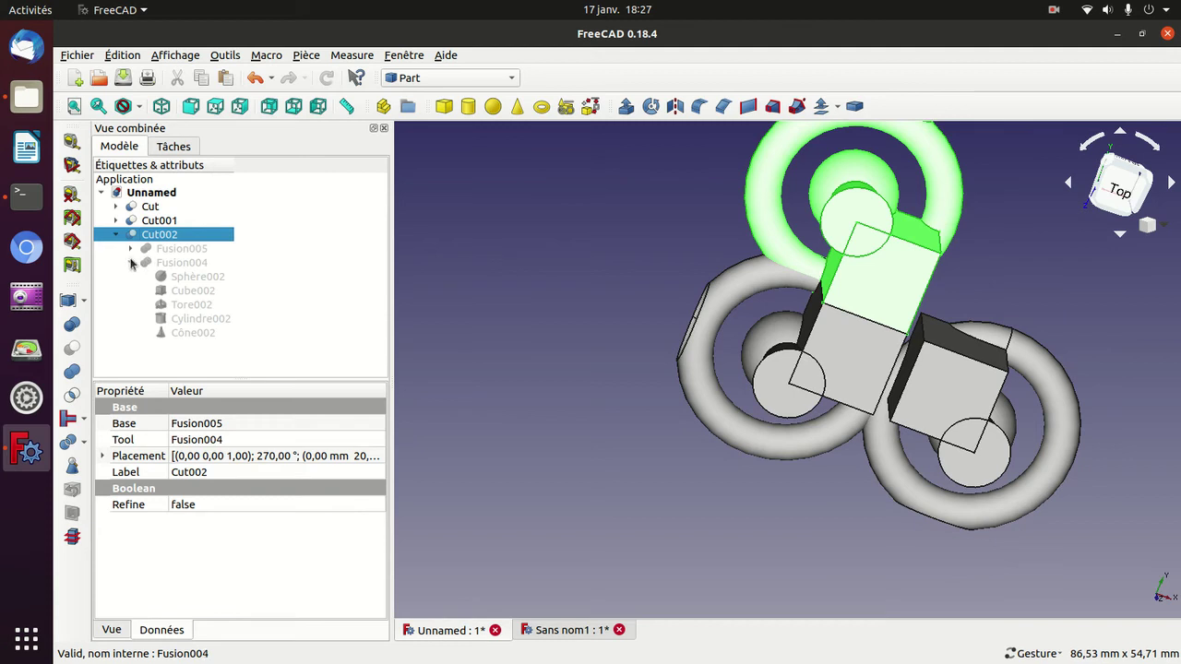
{"action": "left_click", "coordinate": [130, 263]}
{"action": "left_click", "coordinate": [148, 263]}
{"action": "key", "text": "space"}
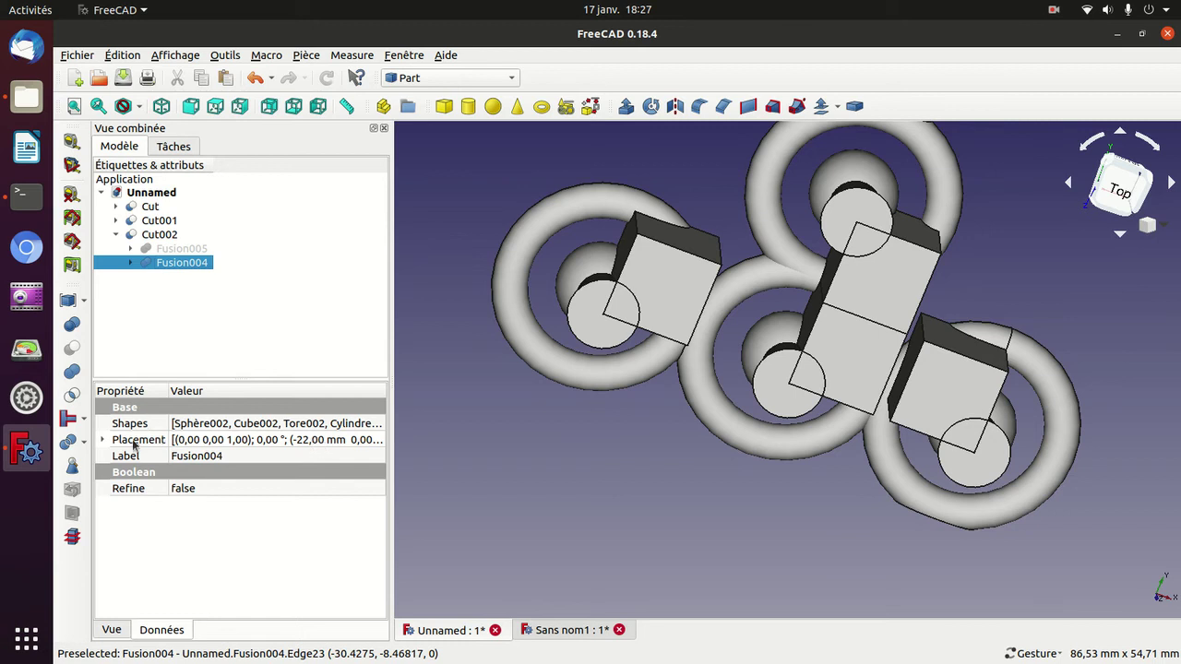
Compare the placement details of Fusion004 and Cut002.
{"action": "left_click", "coordinate": [101, 441]}
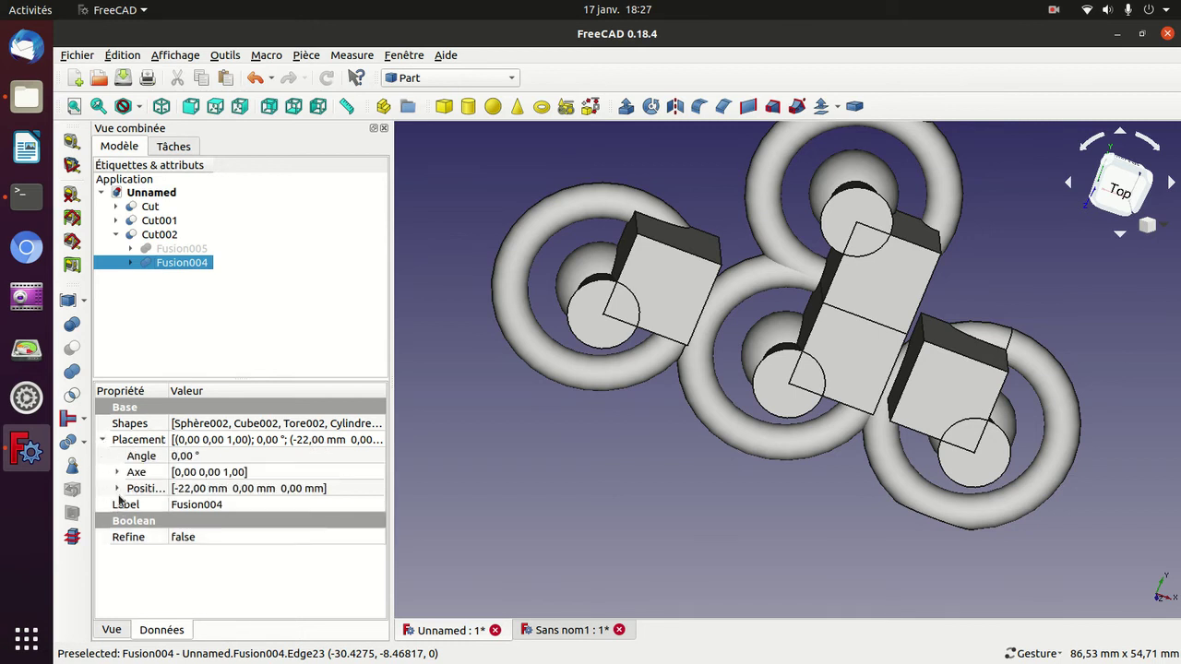
{"action": "left_click", "coordinate": [117, 489]}
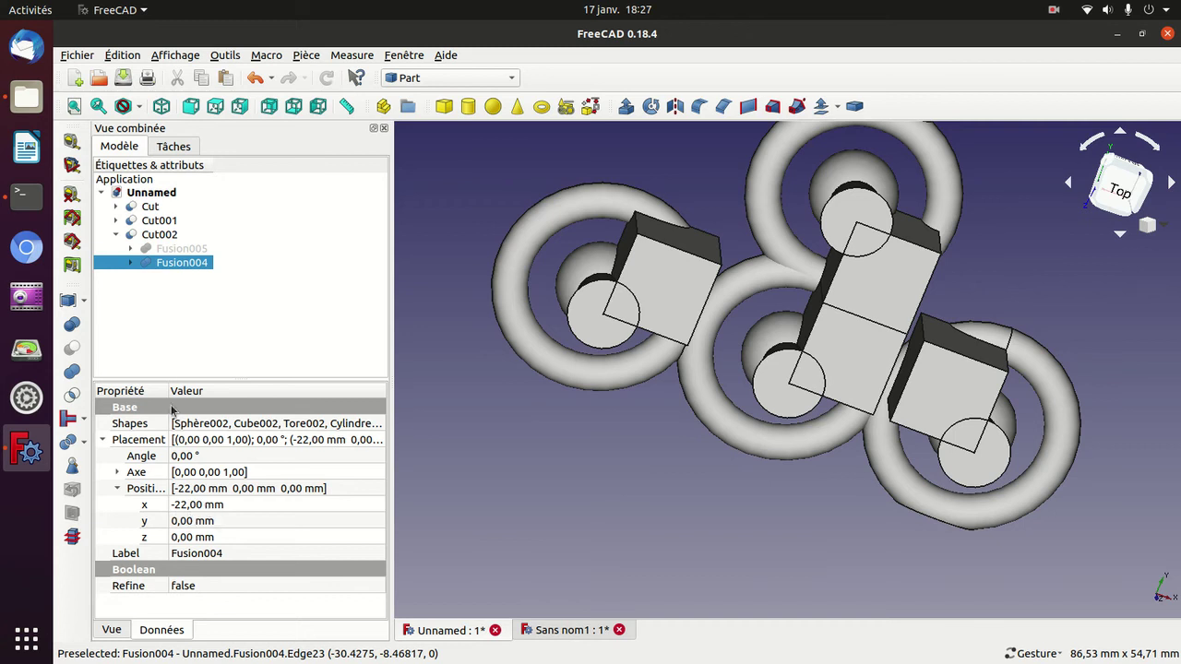
{"action": "left_click", "coordinate": [148, 237]}
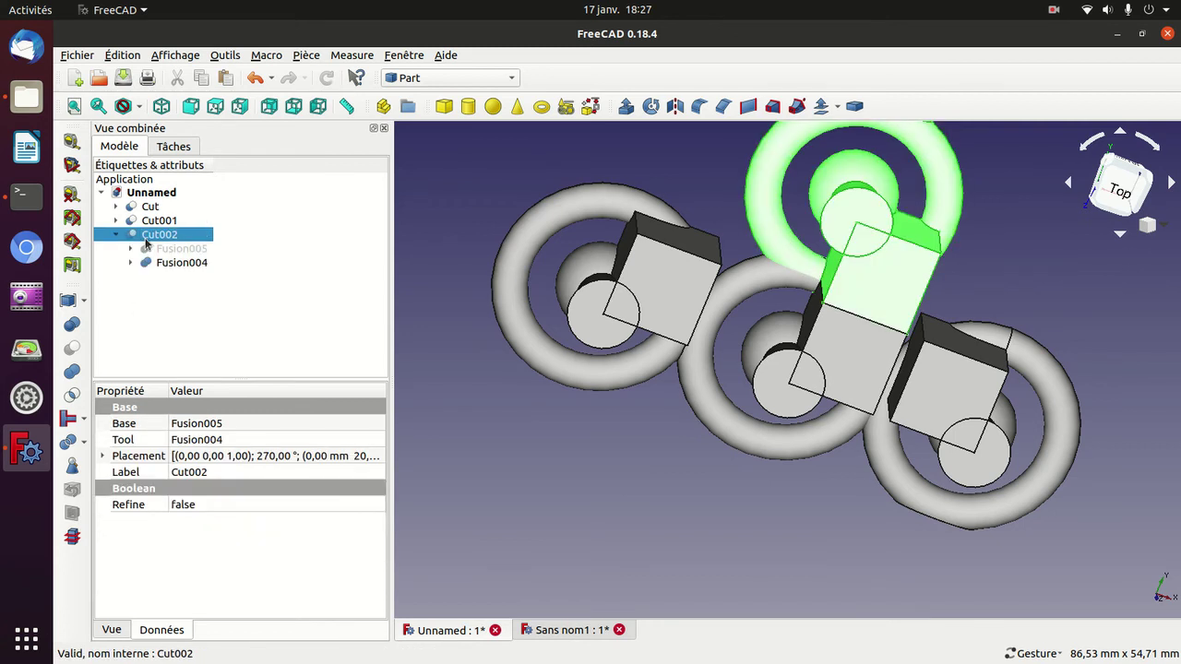
{"action": "left_click", "coordinate": [104, 458]}
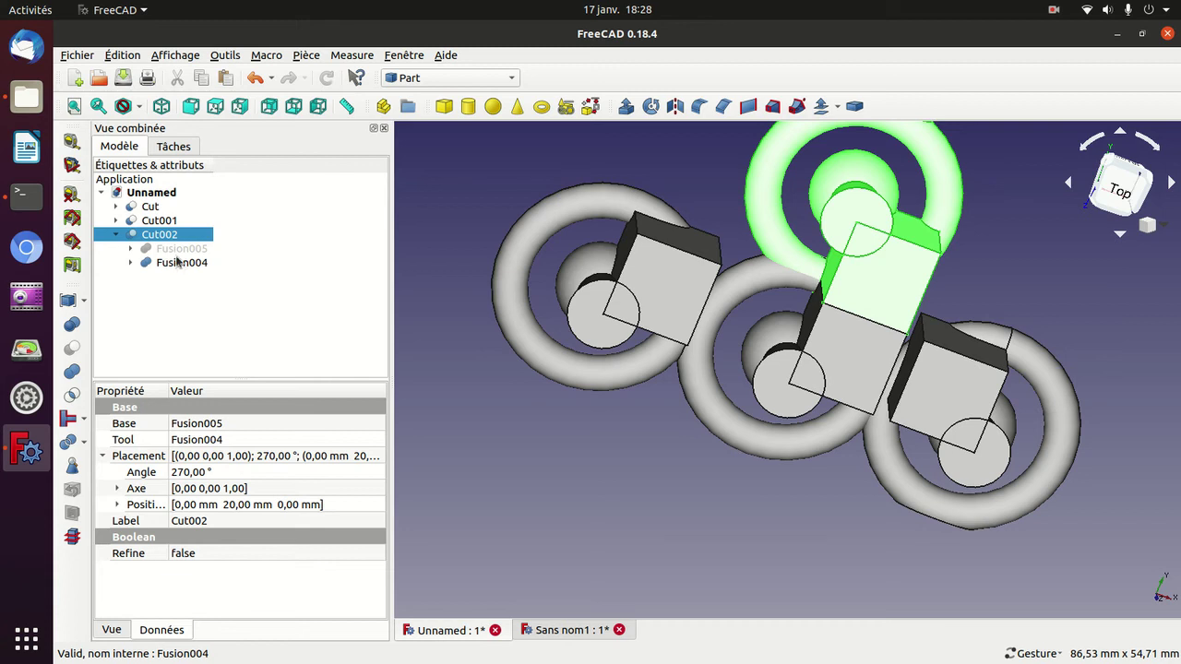
Hide Fusion004 and Fusion005, and make the Cut object visible again.
{"action": "left_click", "coordinate": [175, 253]}
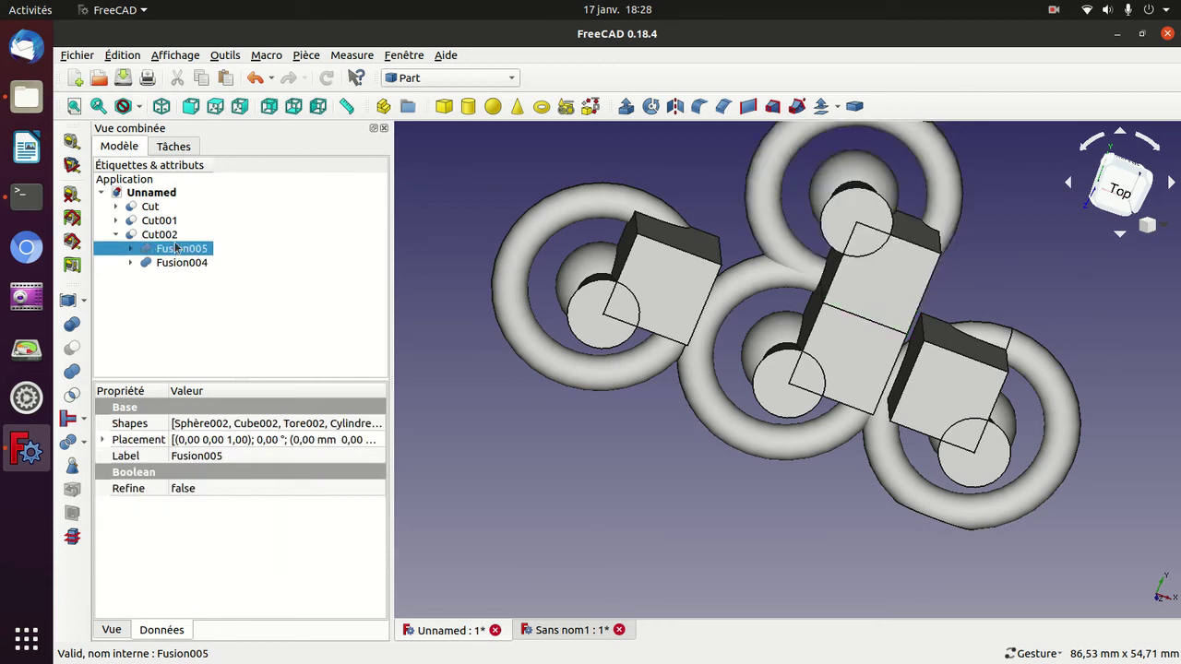
{"action": "left_click", "coordinate": [140, 207]}
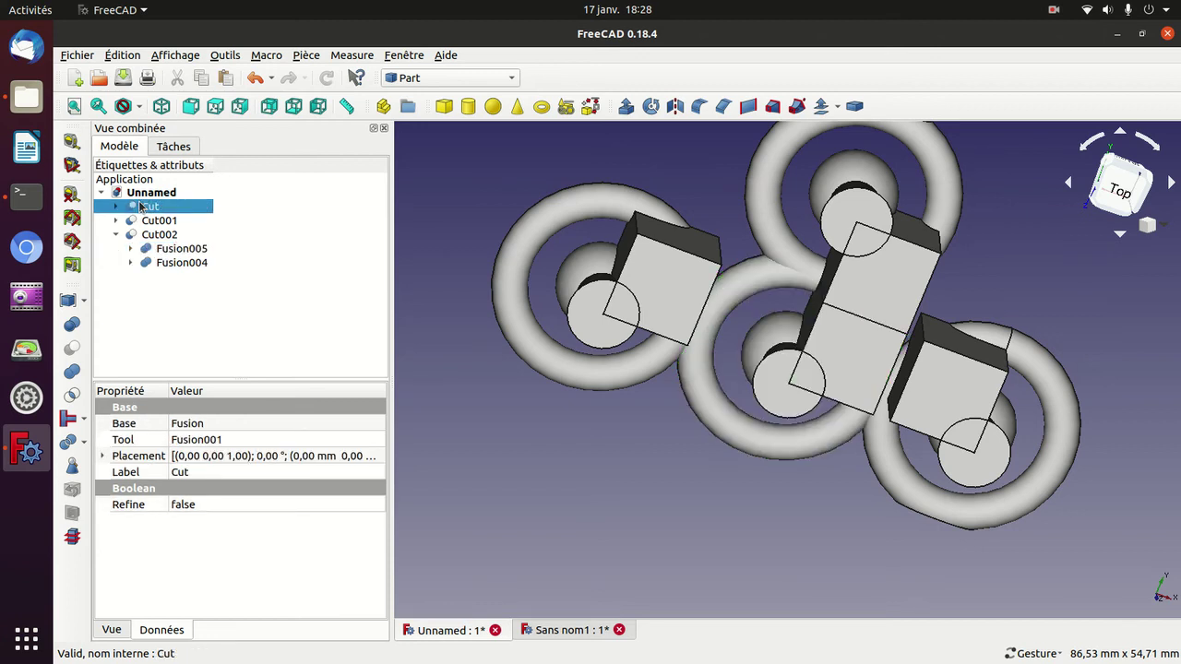
{"action": "left_click", "coordinate": [172, 251]}
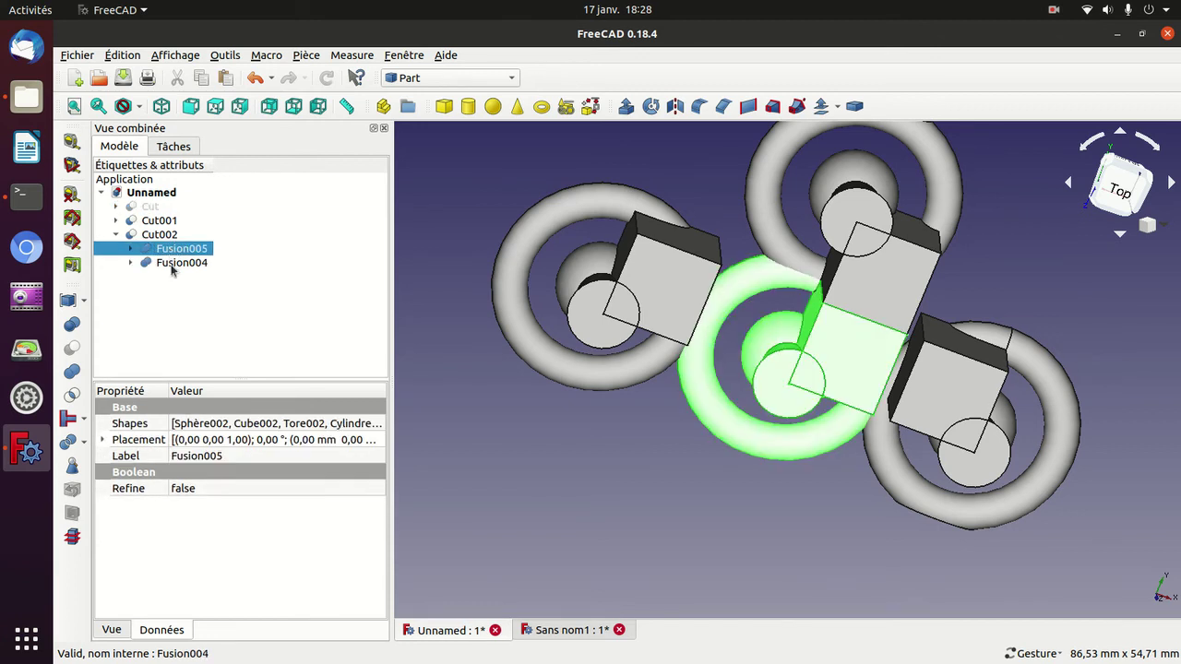
{"action": "left_click", "coordinate": [172, 265]}
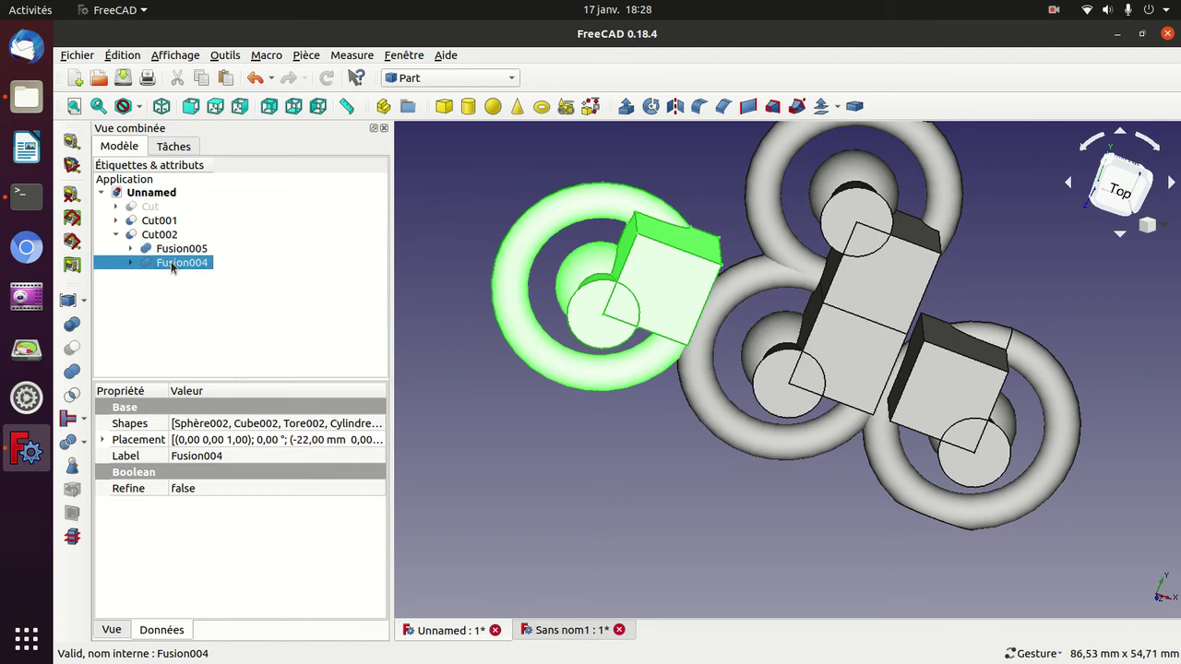
{"action": "key", "text": "space"}
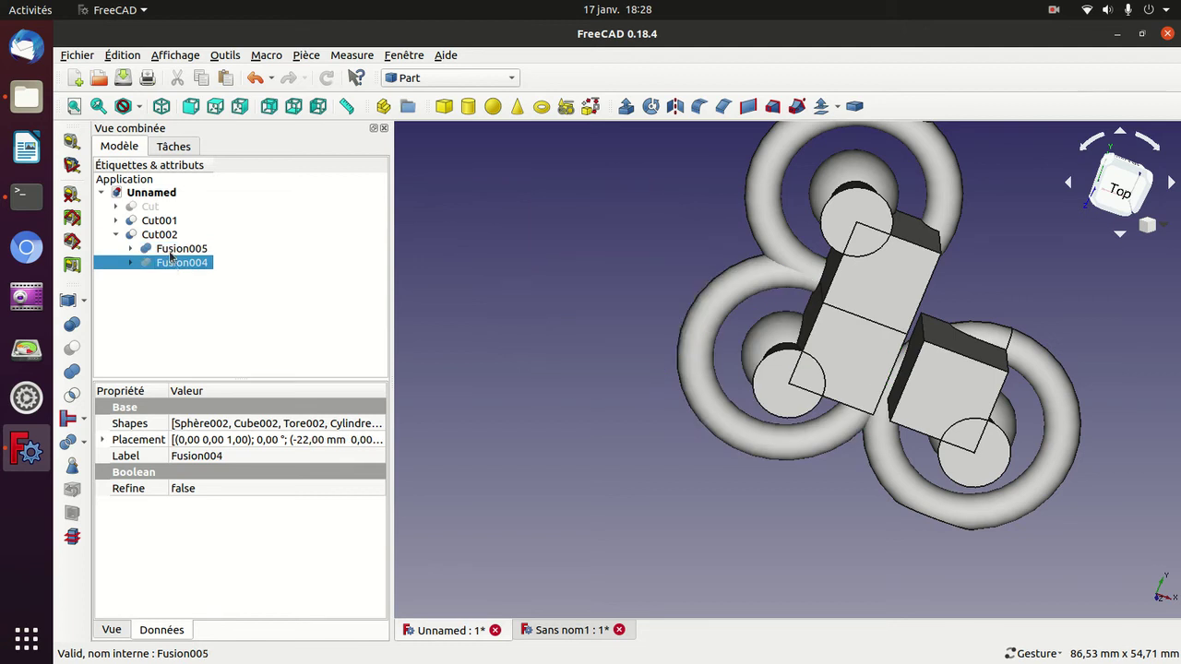
{"action": "left_click", "coordinate": [172, 251]}
{"action": "key", "text": "space"}
{"action": "left_click", "coordinate": [151, 207]}
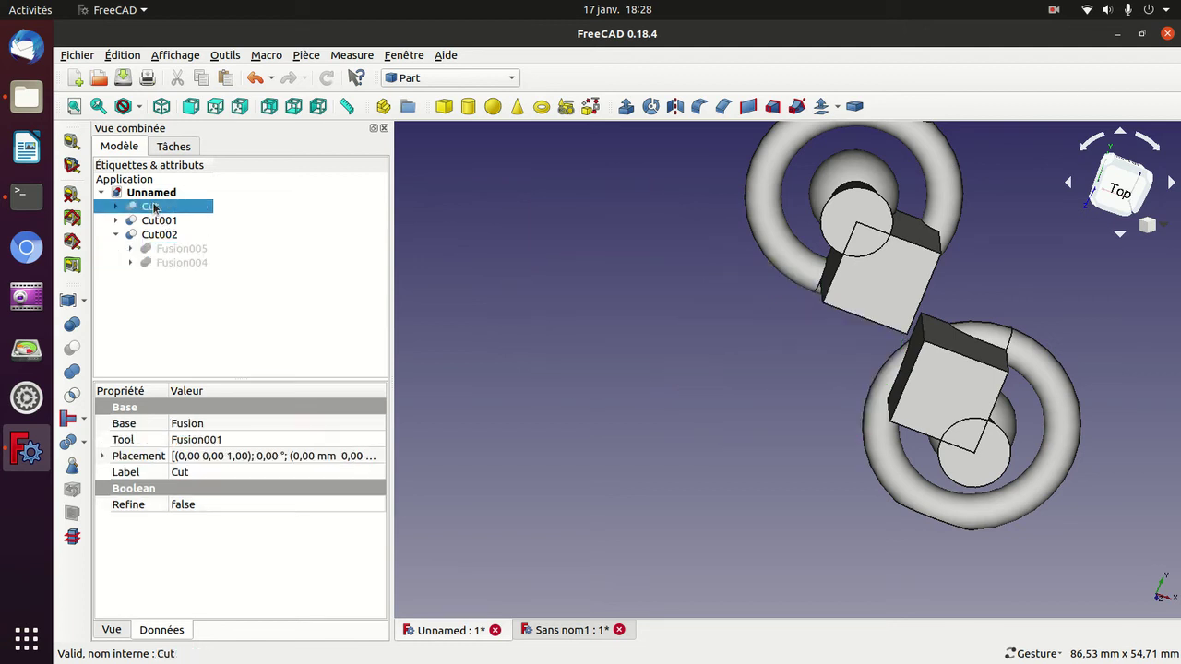
{"action": "key", "text": "space"}
Show Cut002's placement: 270° rotation and position 0 mm, 20 mm, 0 mm.
{"action": "left_click", "coordinate": [157, 236]}
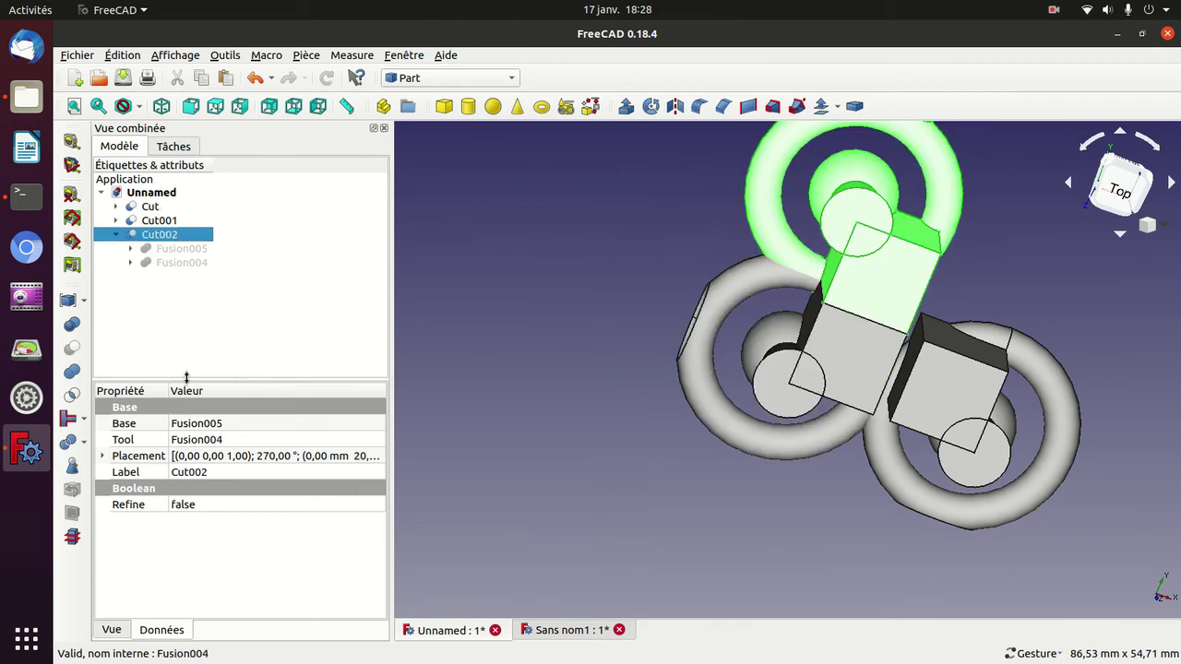
{"action": "left_click", "coordinate": [102, 455]}
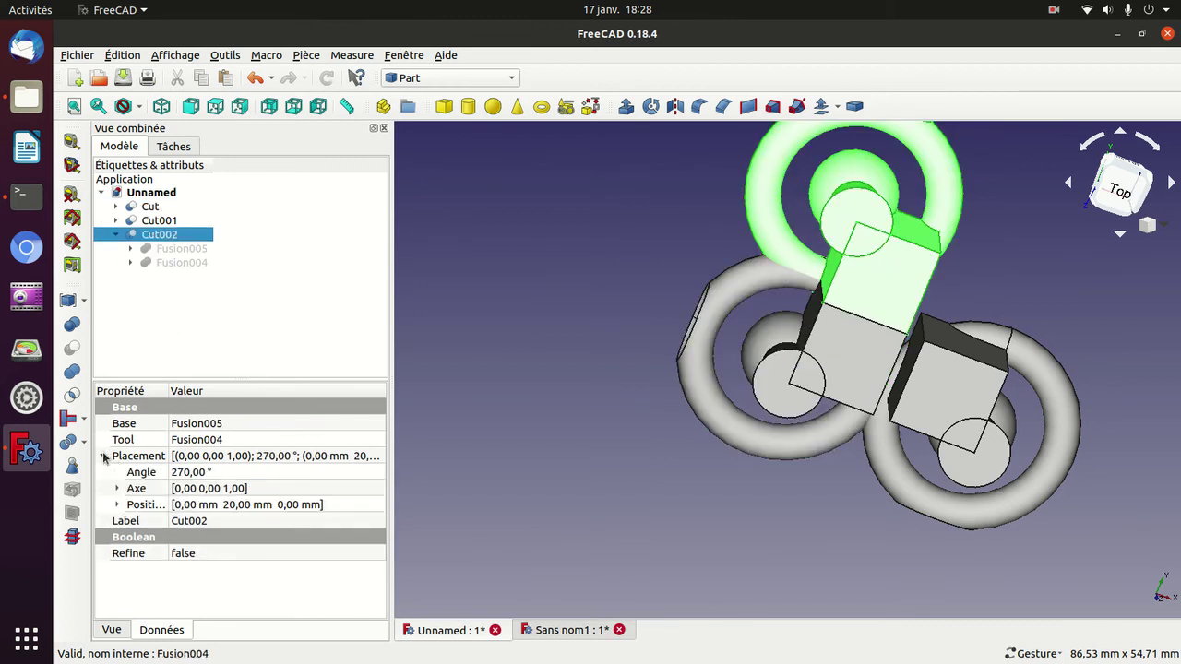
{"action": "left_click", "coordinate": [118, 505]}
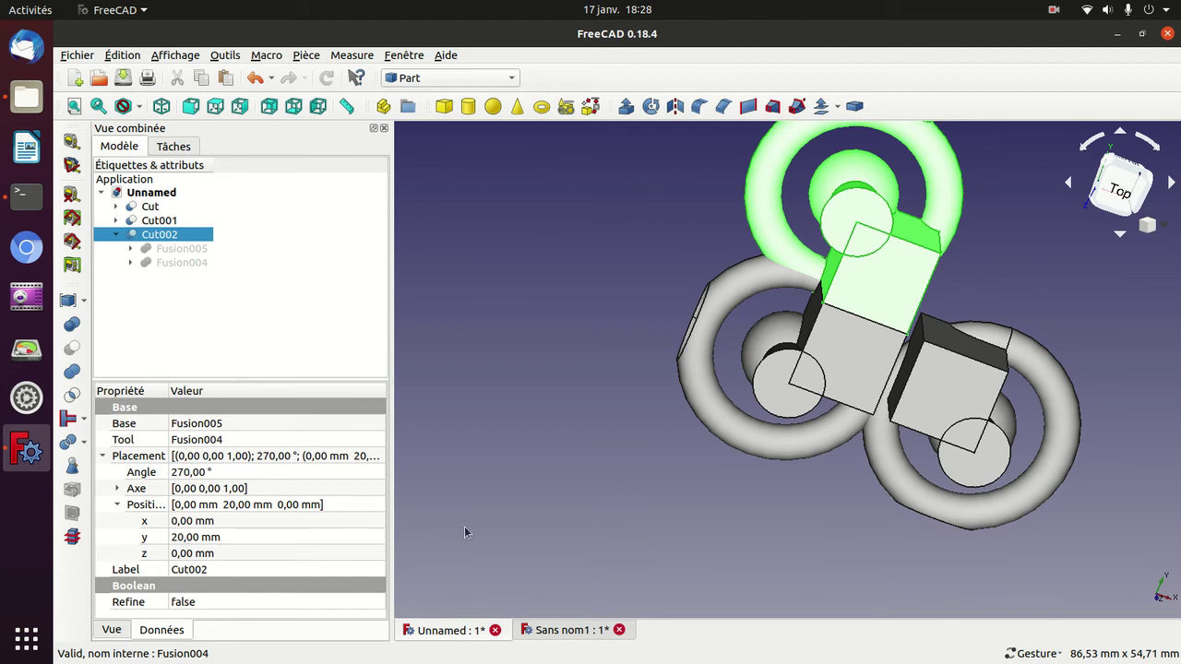
Switch to isometric, orbit to a frontal angle, and hide the Cut solid.
{"action": "key", "text": "0"}
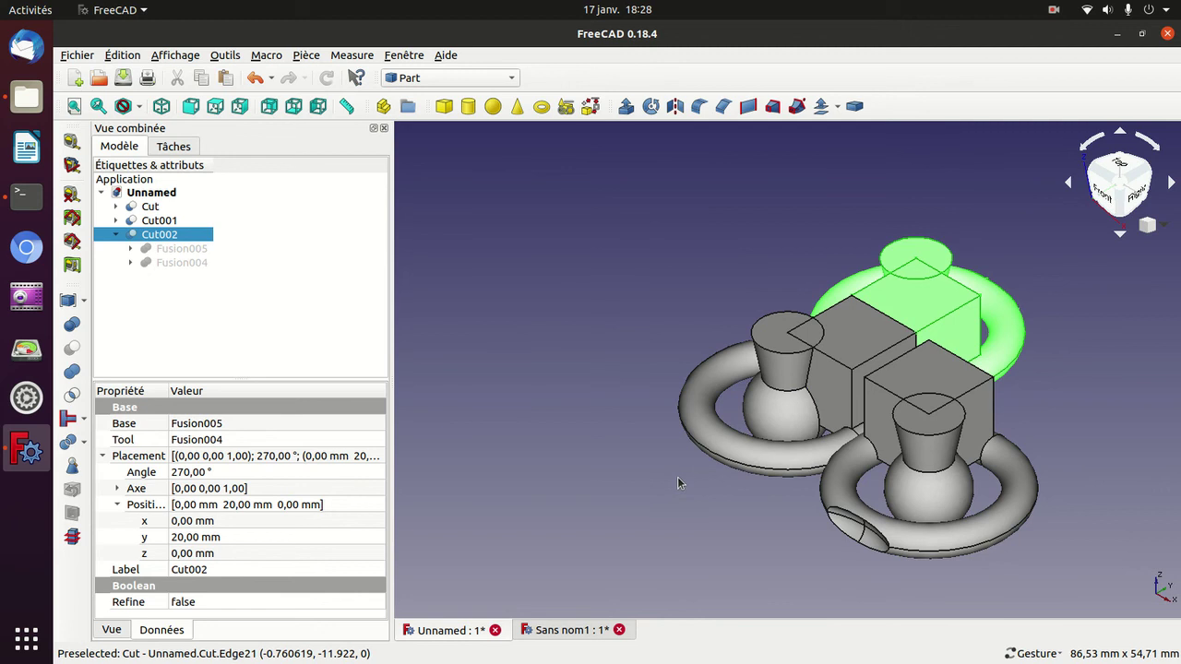
{"action": "mouse_move", "coordinate": [662, 238]}
{"action": "left_mouse_down"}
{"action": "mouse_move", "coordinate": [703, 293]}
{"action": "mouse_move", "coordinate": [1001, 256]}
{"action": "left_mouse_up"}
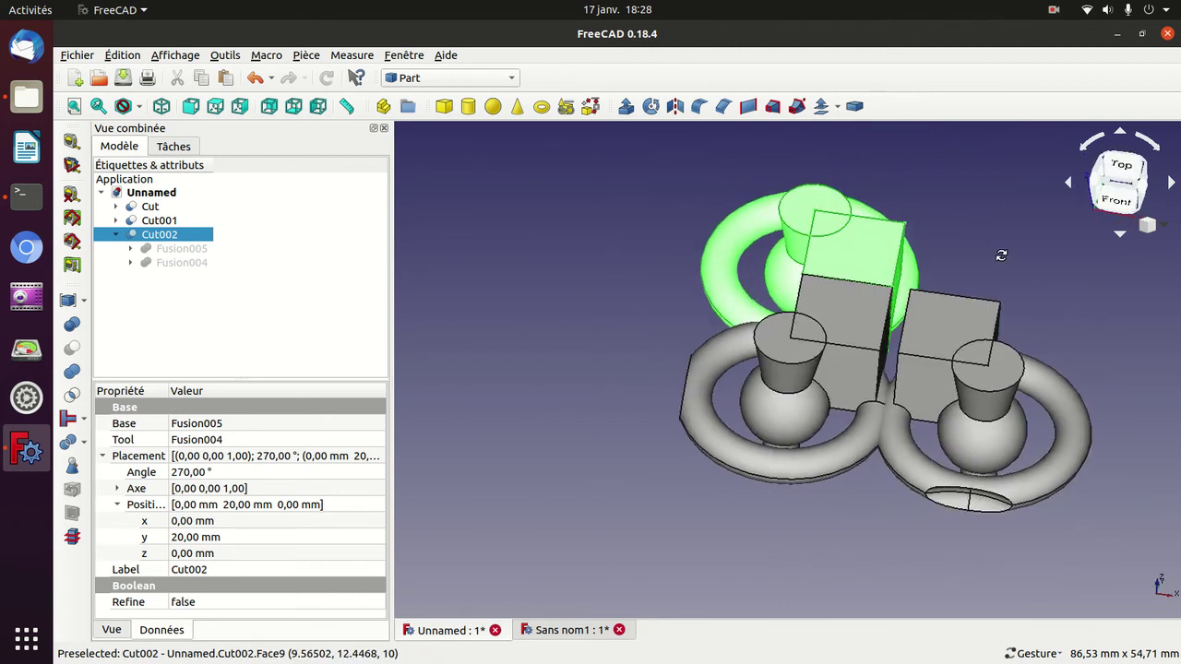
{"action": "left_click_drag", "start_coordinate": [1015, 305], "coordinate": [1062, 343]}
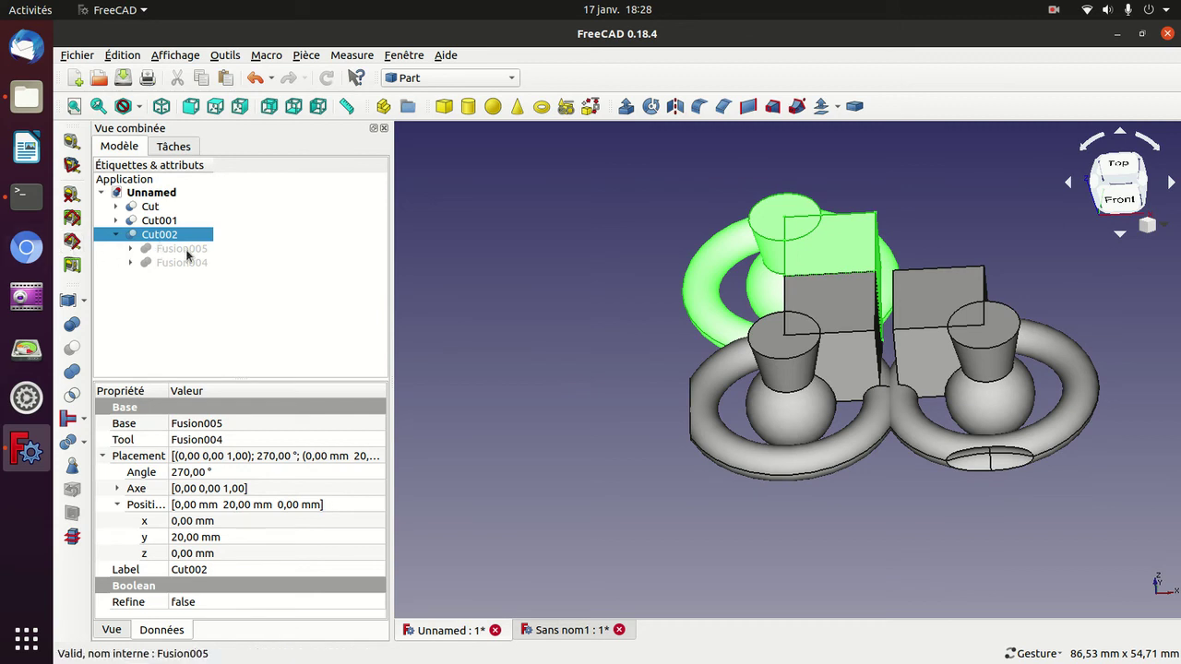
{"action": "left_click", "coordinate": [138, 207]}
{"action": "key", "text": "space"}
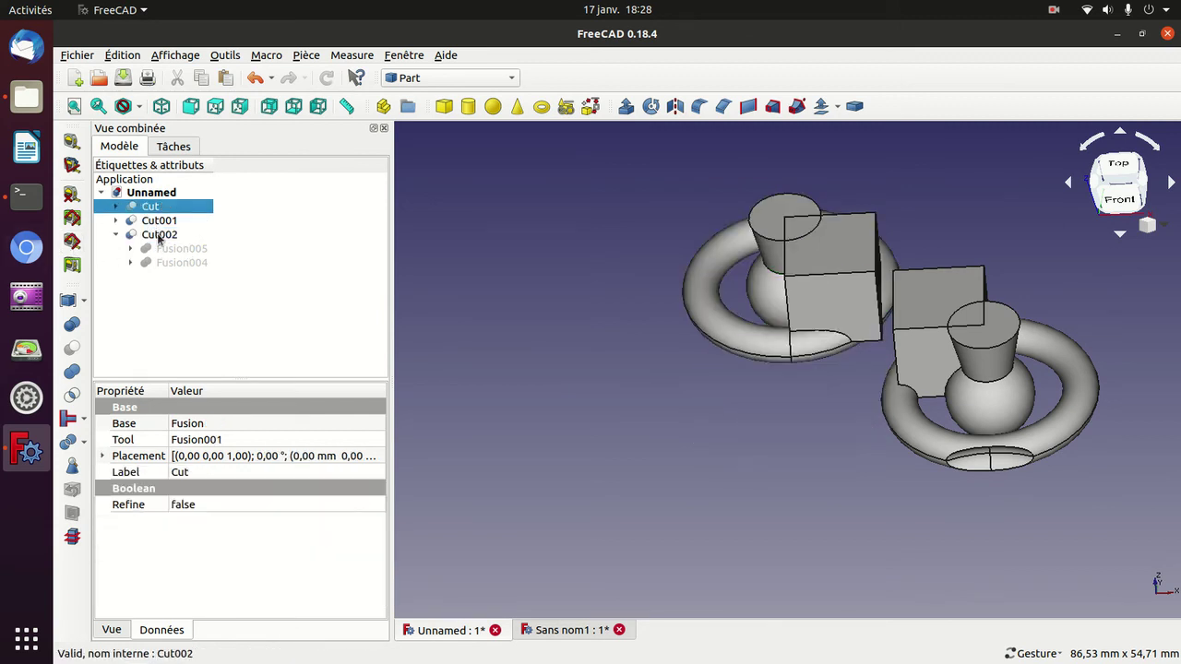
Briefly show Fusion004 and hide it again, then select Cut002 and Fusion005.
{"action": "left_click", "coordinate": [165, 264]}
{"action": "key", "text": "space"}
{"action": "key", "text": "space"}
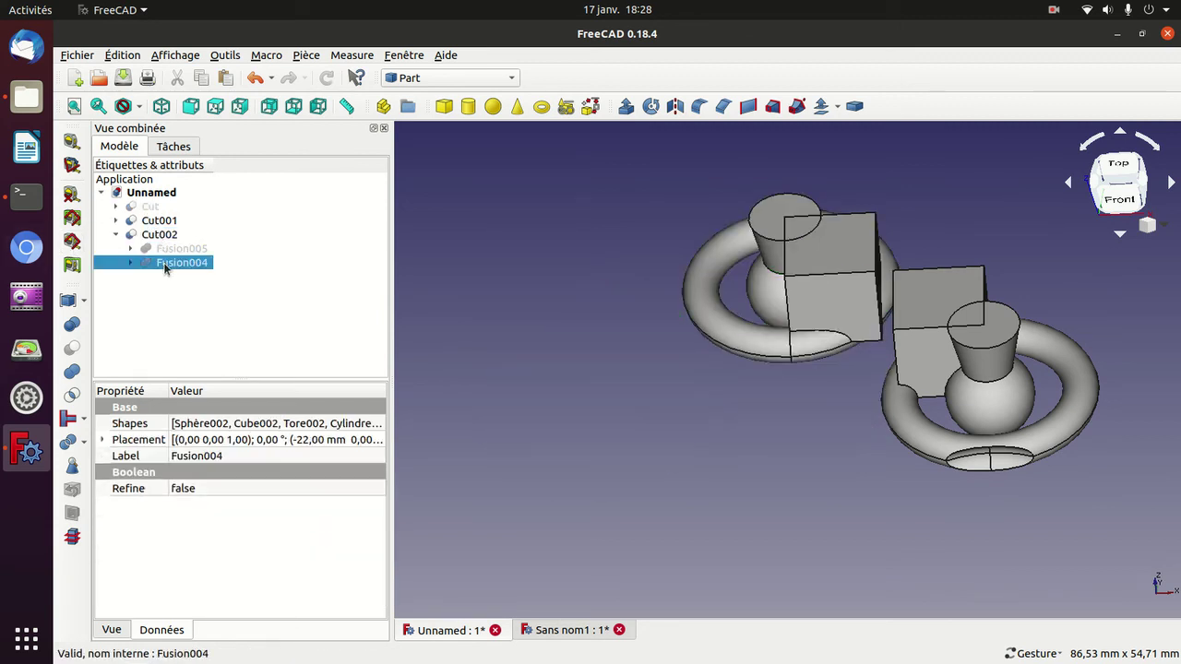
{"action": "left_click", "coordinate": [168, 250]}
{"action": "key", "text": "space"}
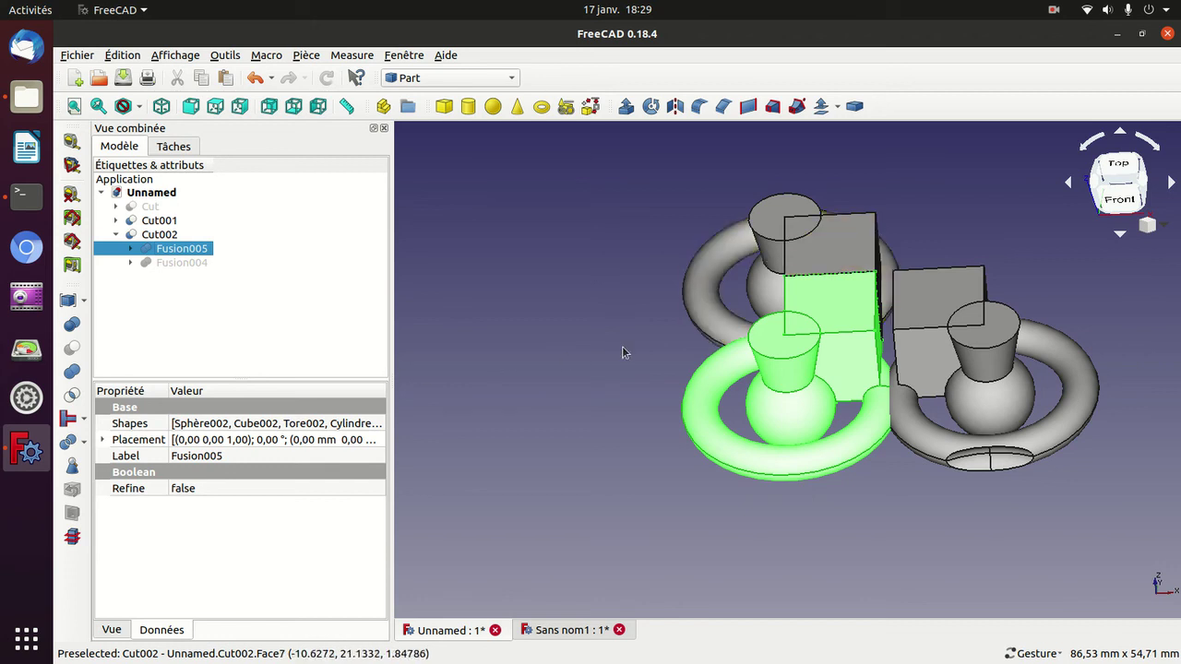
{"action": "left_click", "coordinate": [708, 312]}
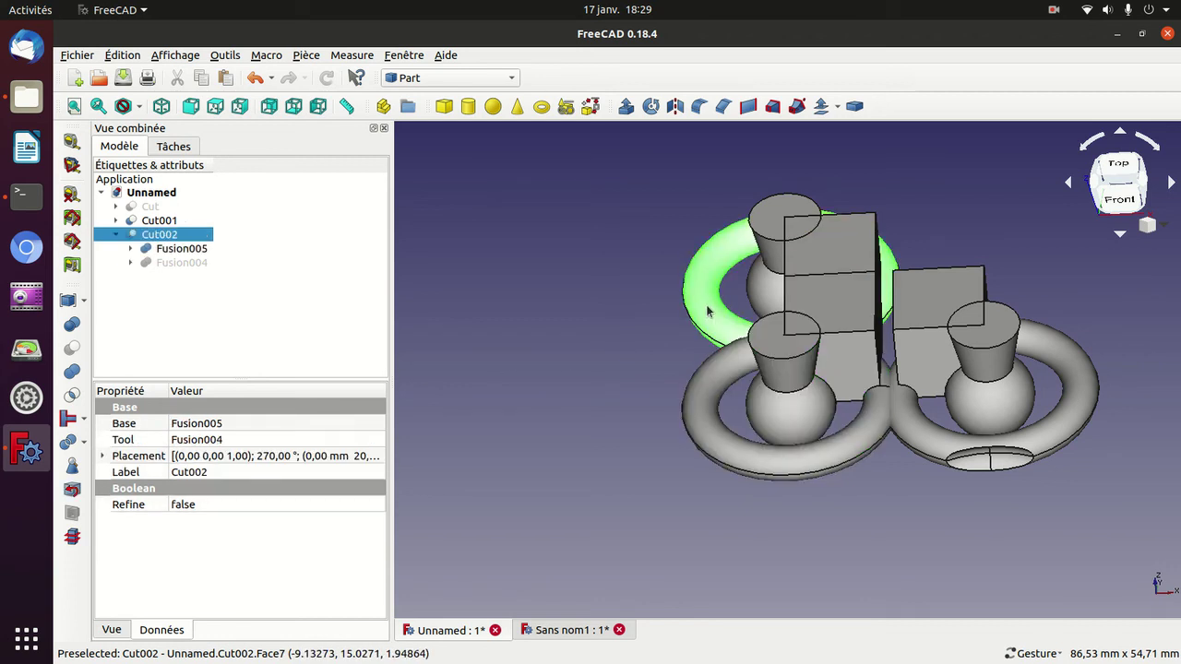
{"action": "left_click", "coordinate": [174, 248]}
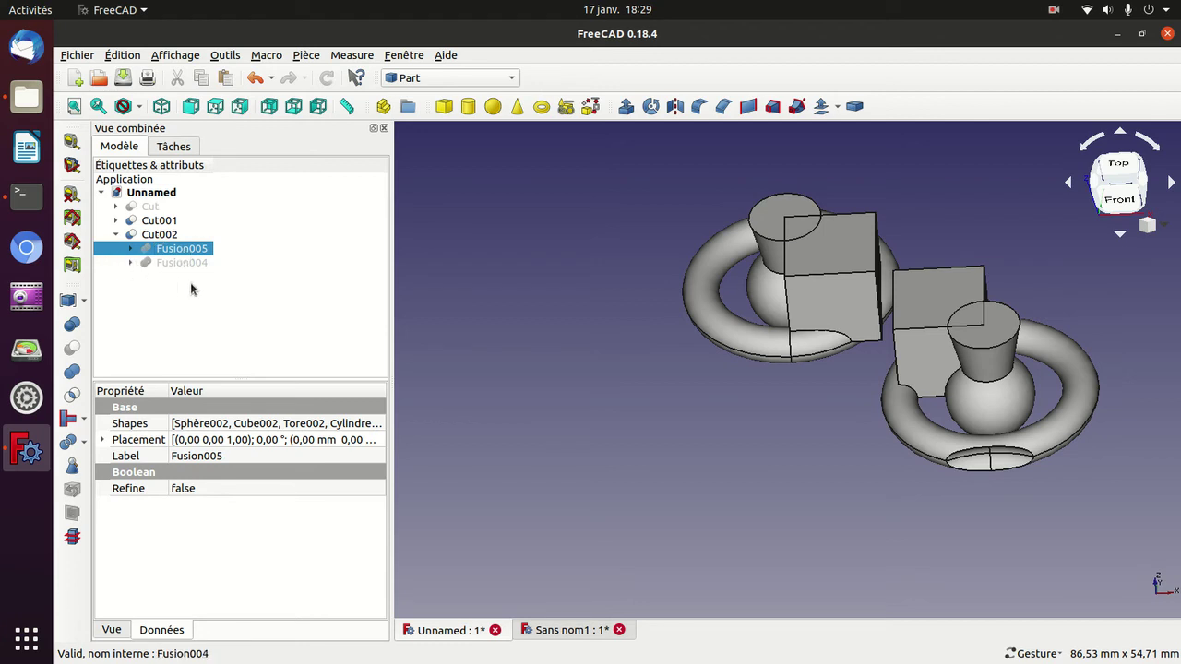
Change Cube002's Height from 10 mm to 5 mm, leaving Cut002 unmoved.
{"action": "left_click", "coordinate": [131, 248]}
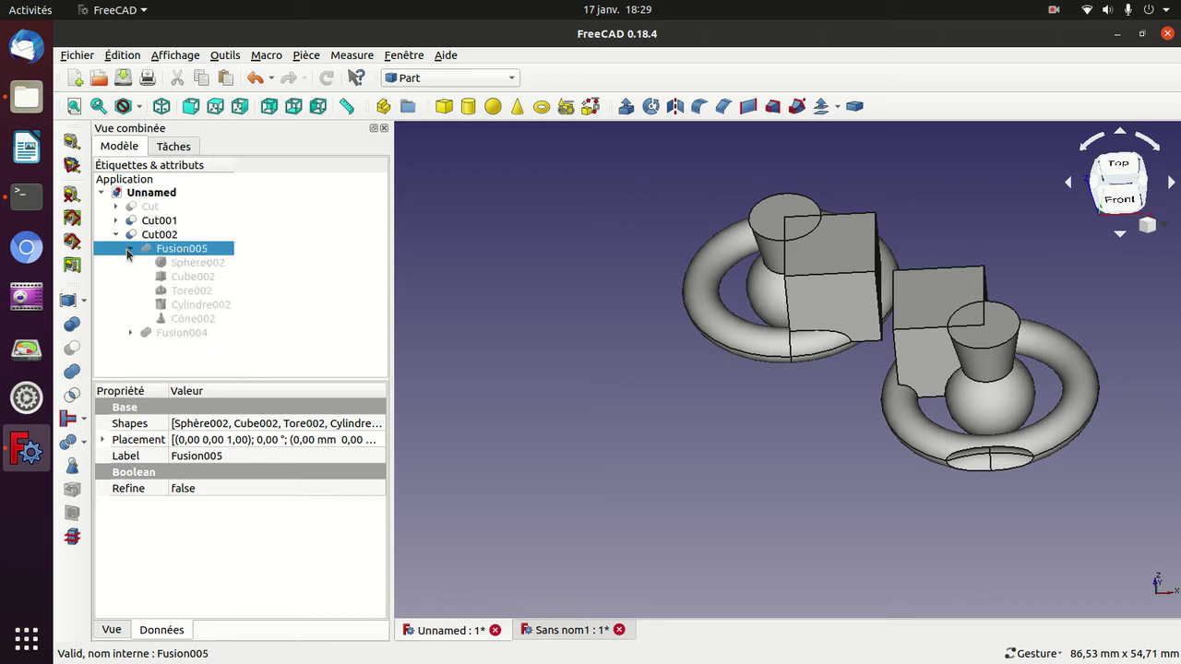
{"action": "left_click", "coordinate": [130, 334]}
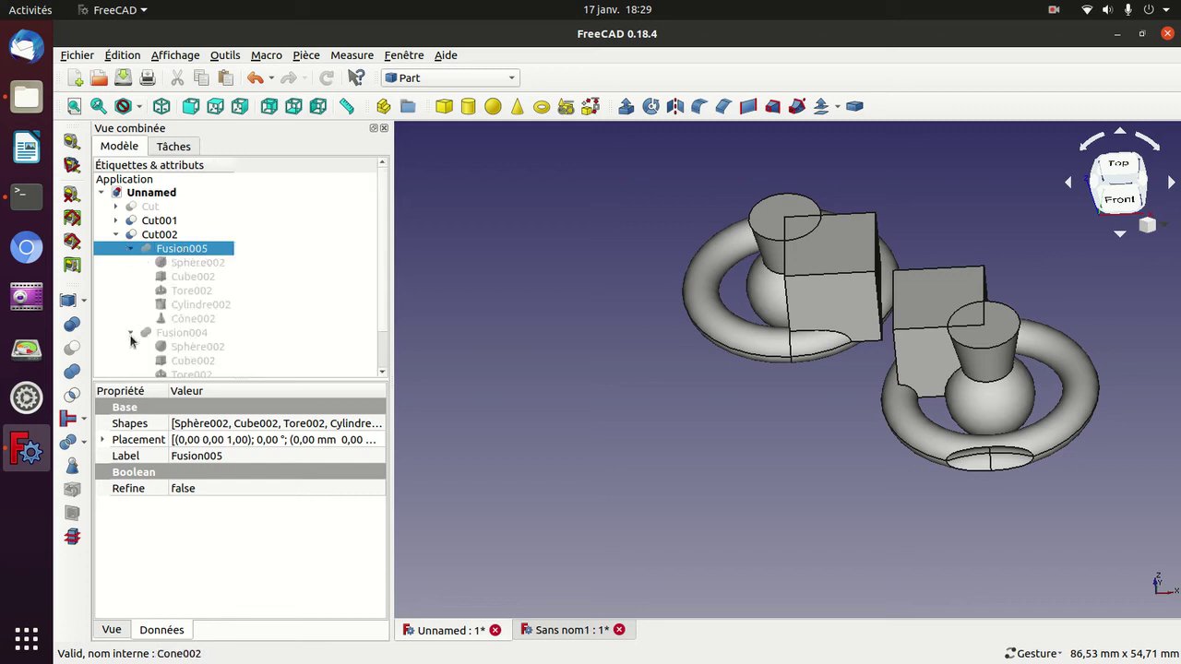
{"action": "left_click", "coordinate": [189, 275]}
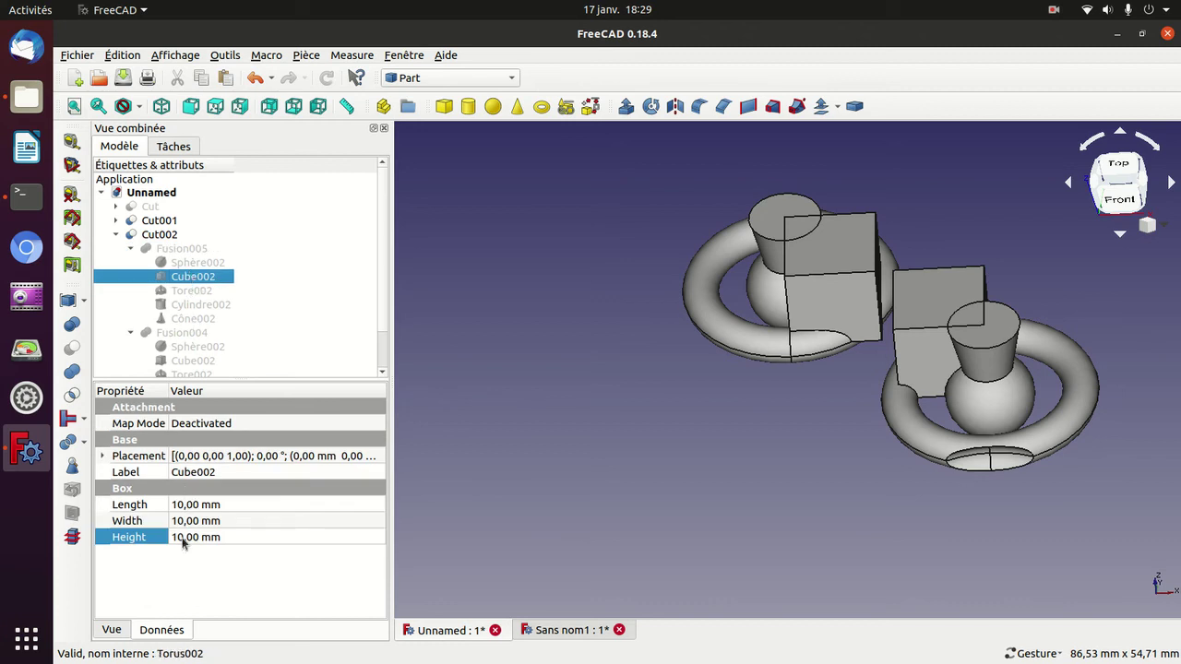
{"action": "left_click", "coordinate": [182, 539]}
{"action": "type", "text": "5"}
{"action": "key", "text": "Return"}
{"action": "double_click", "coordinate": [157, 235]}
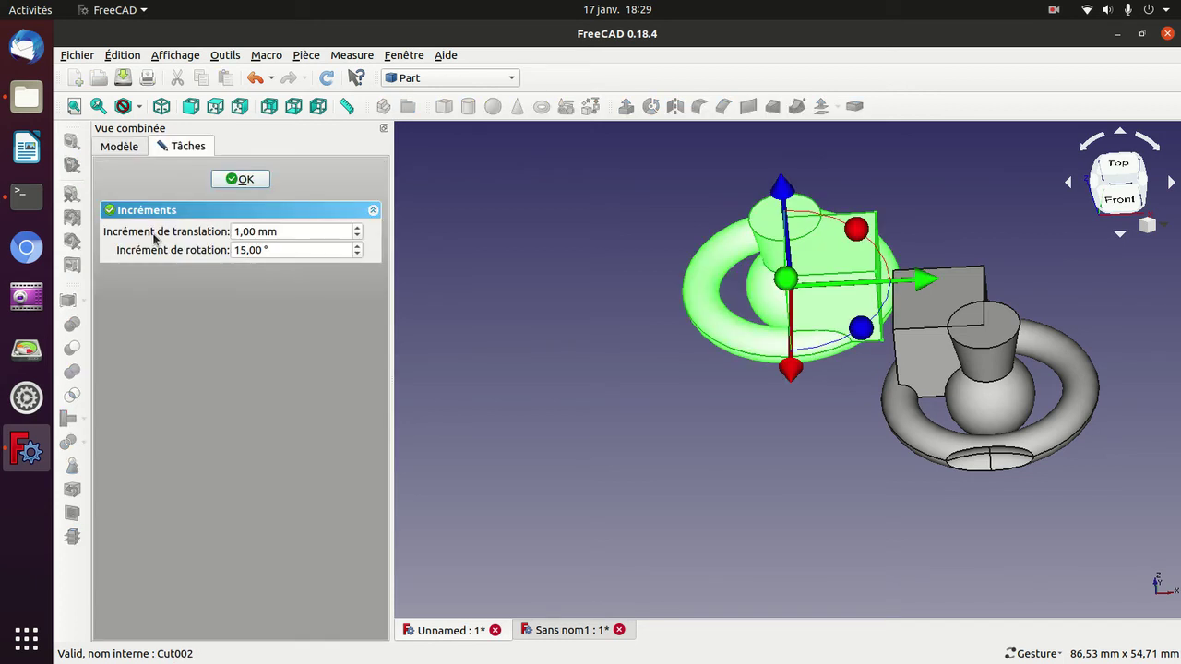
{"action": "key", "text": "Escape"}
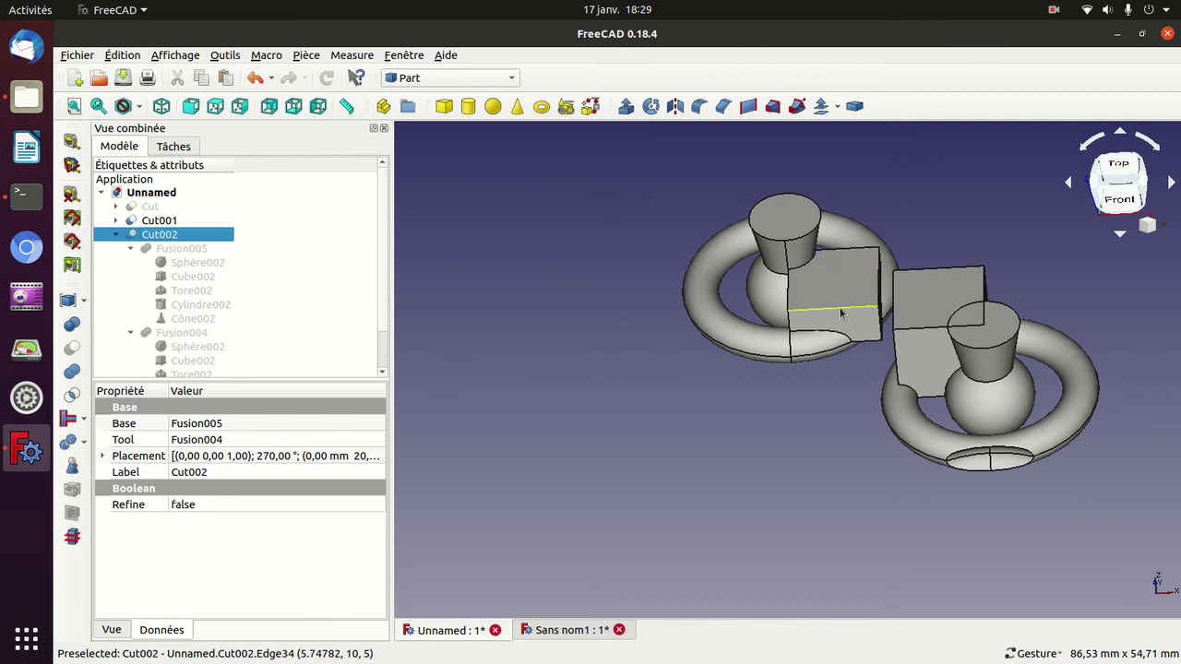
Collapse Cut002, show the Cut solid again, and orbit to a tilted front view.
{"action": "mouse_move", "coordinate": [807, 460]}
{"action": "left_mouse_down"}
{"action": "mouse_move", "coordinate": [819, 457]}
{"action": "mouse_move", "coordinate": [817, 477]}
{"action": "left_mouse_up"}
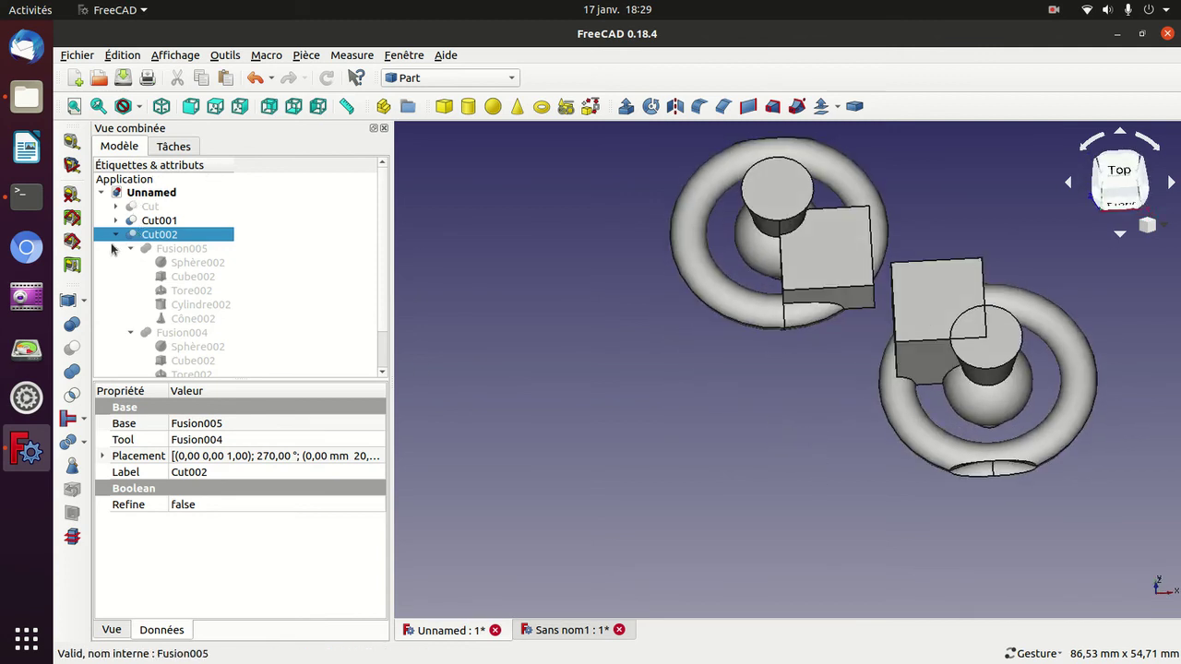
{"action": "left_click", "coordinate": [115, 236]}
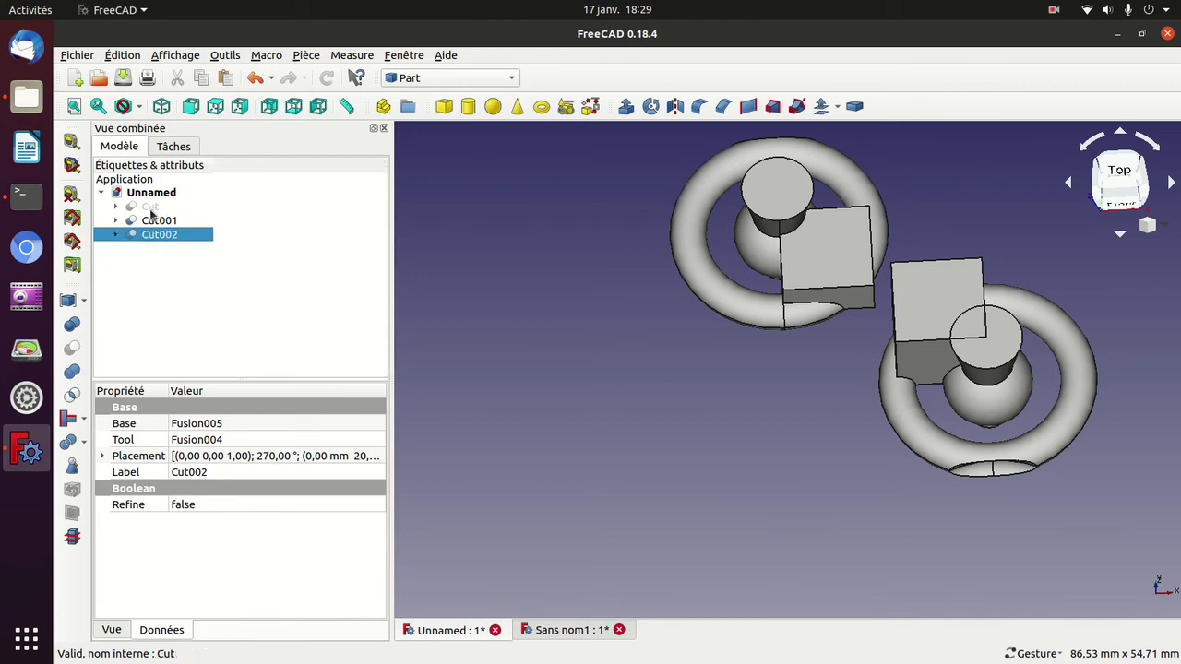
{"action": "left_click", "coordinate": [149, 207]}
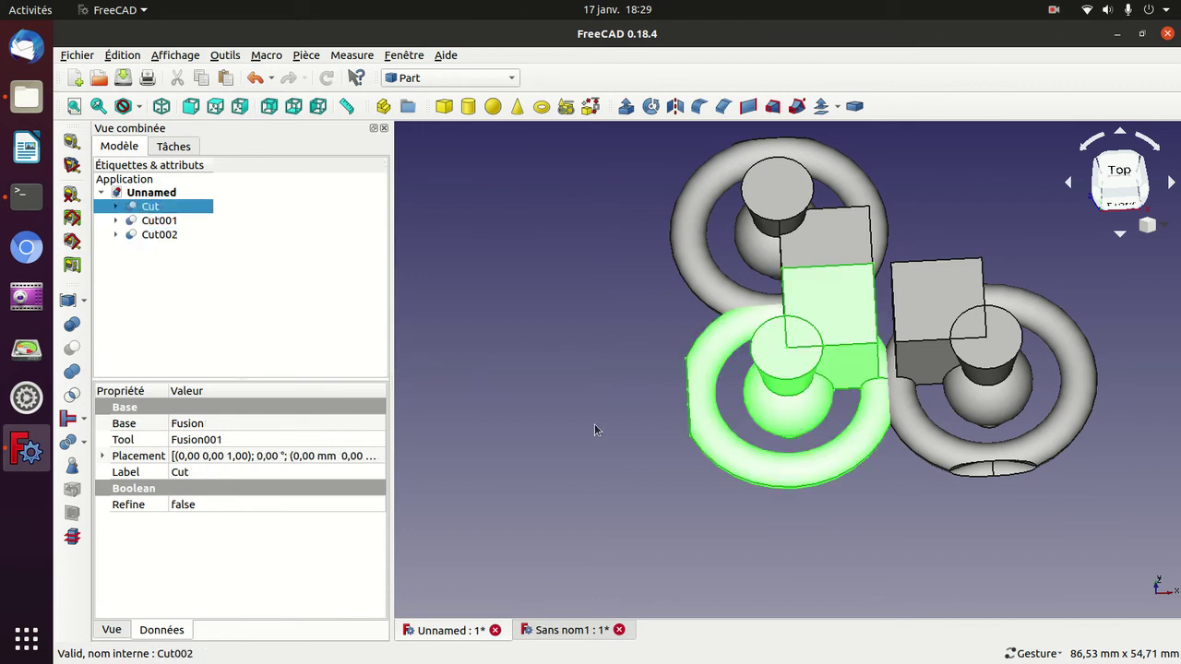
{"action": "mouse_move", "coordinate": [791, 540]}
{"action": "left_mouse_down"}
{"action": "mouse_move", "coordinate": [775, 508]}
{"action": "mouse_move", "coordinate": [783, 498]}
{"action": "mouse_move", "coordinate": [889, 482]}
{"action": "mouse_move", "coordinate": [938, 490]}
{"action": "left_mouse_up"}
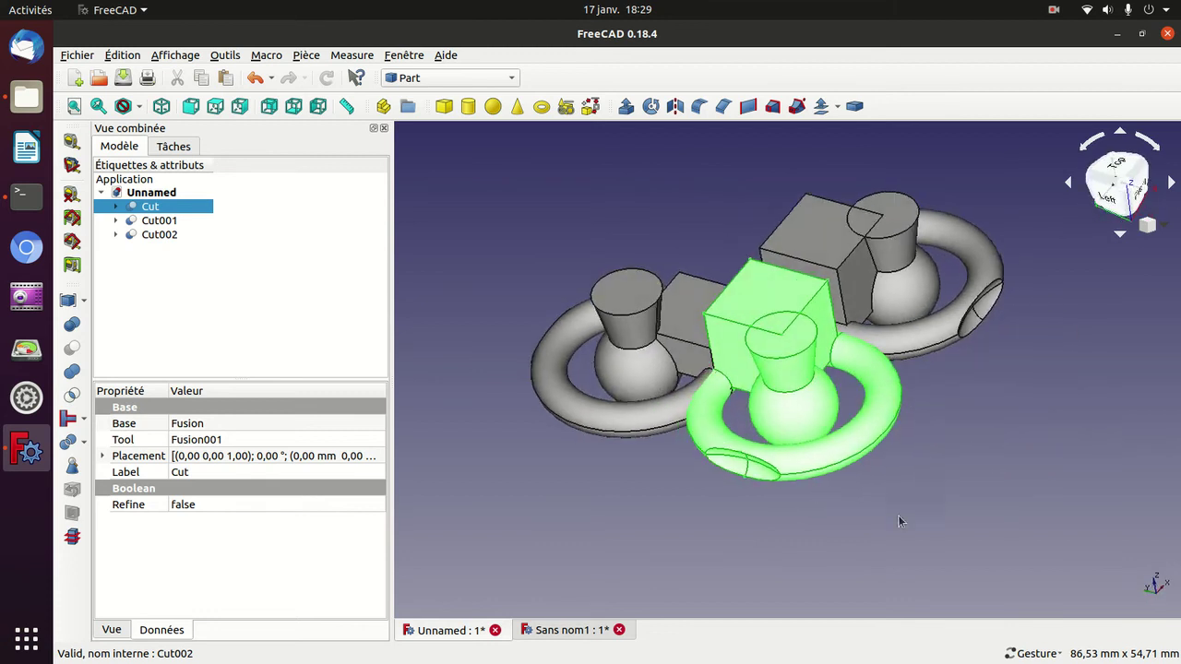
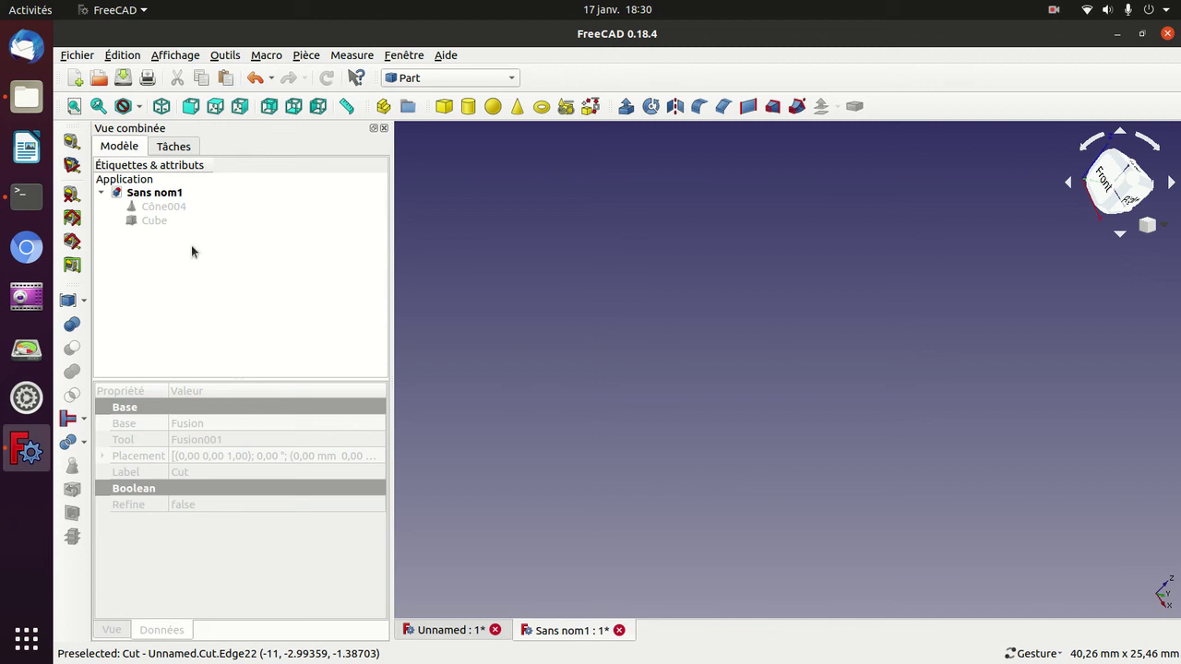
Show Cône004 and the Cube again and orbit to see the cone upright.
{"action": "left_click", "coordinate": [164, 207]}
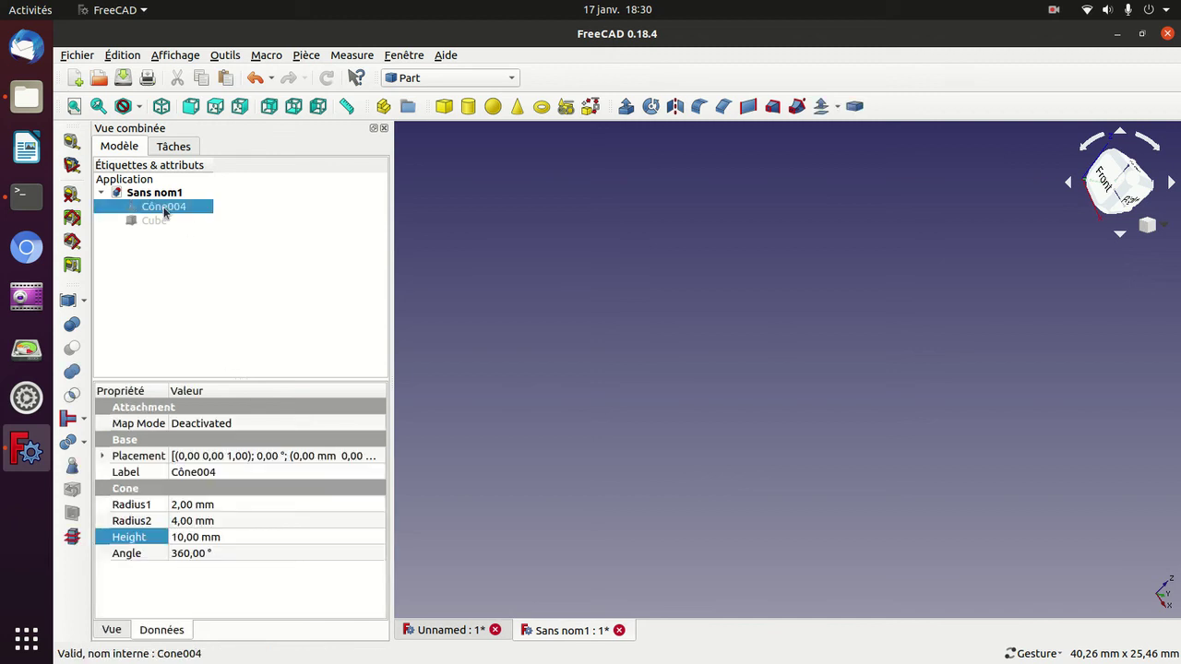
{"action": "key", "text": "shift+Down"}
{"action": "key", "text": "space"}
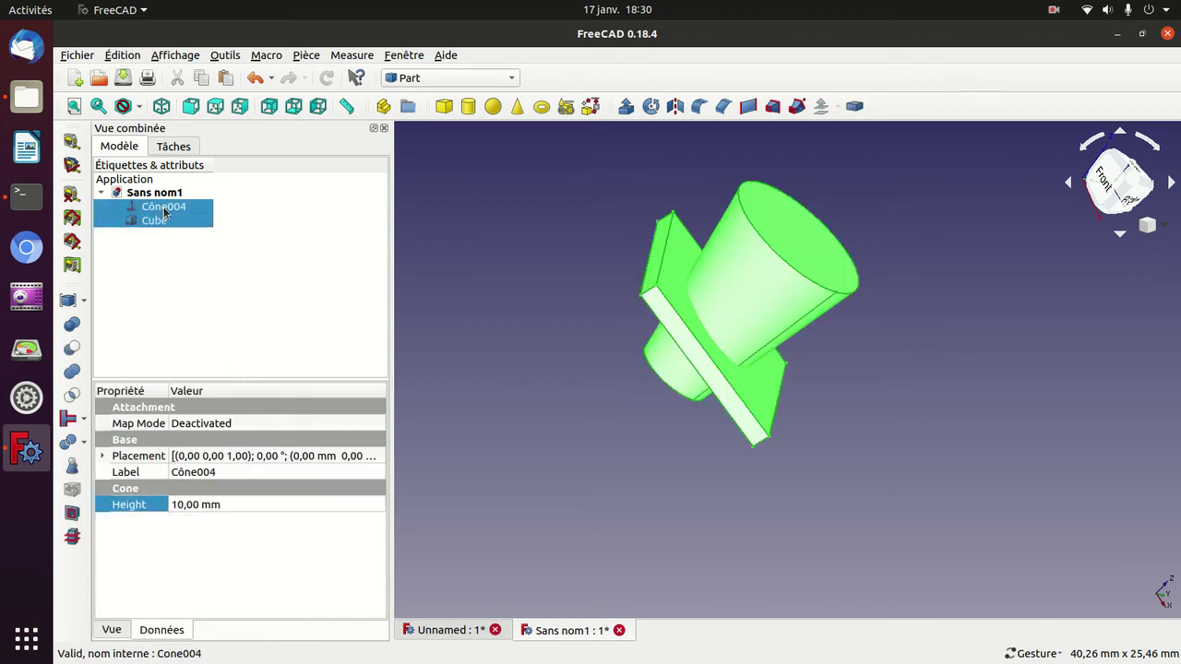
{"action": "mouse_move", "coordinate": [941, 320]}
{"action": "left_mouse_down"}
{"action": "mouse_move", "coordinate": [880, 262]}
{"action": "mouse_move", "coordinate": [780, 273]}
{"action": "mouse_move", "coordinate": [838, 270]}
{"action": "left_mouse_up"}
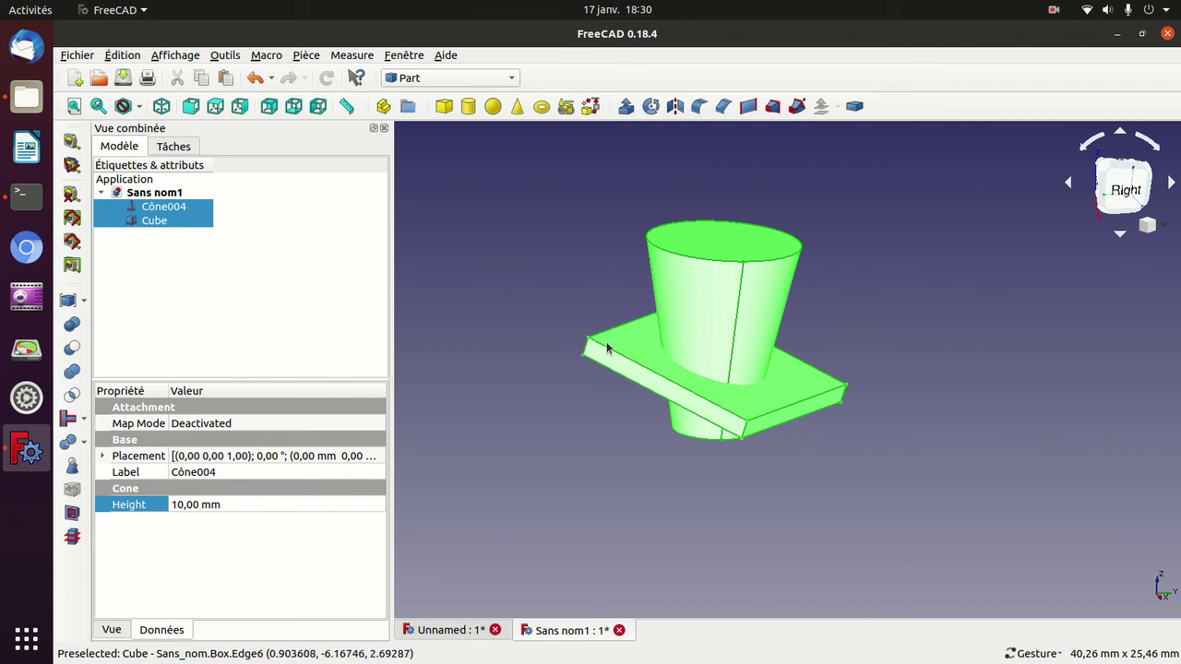
Subtract the Cube from Cône004 with a Boolean Cut.
{"action": "left_click", "coordinate": [275, 267]}
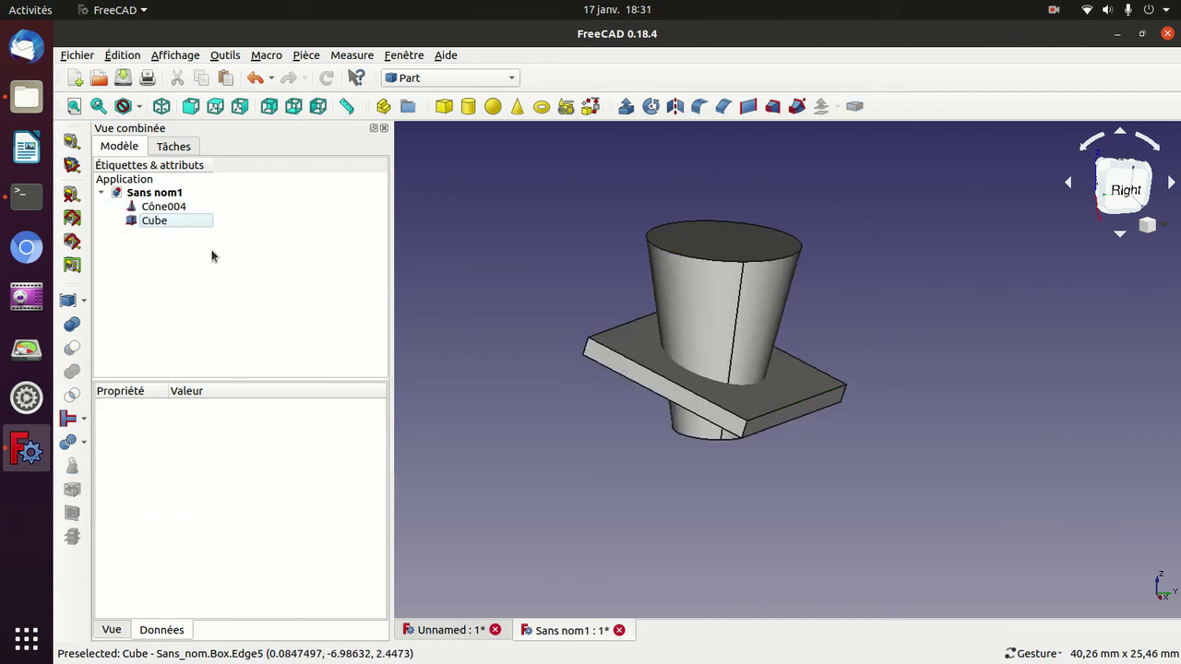
{"action": "left_click", "coordinate": [170, 210]}
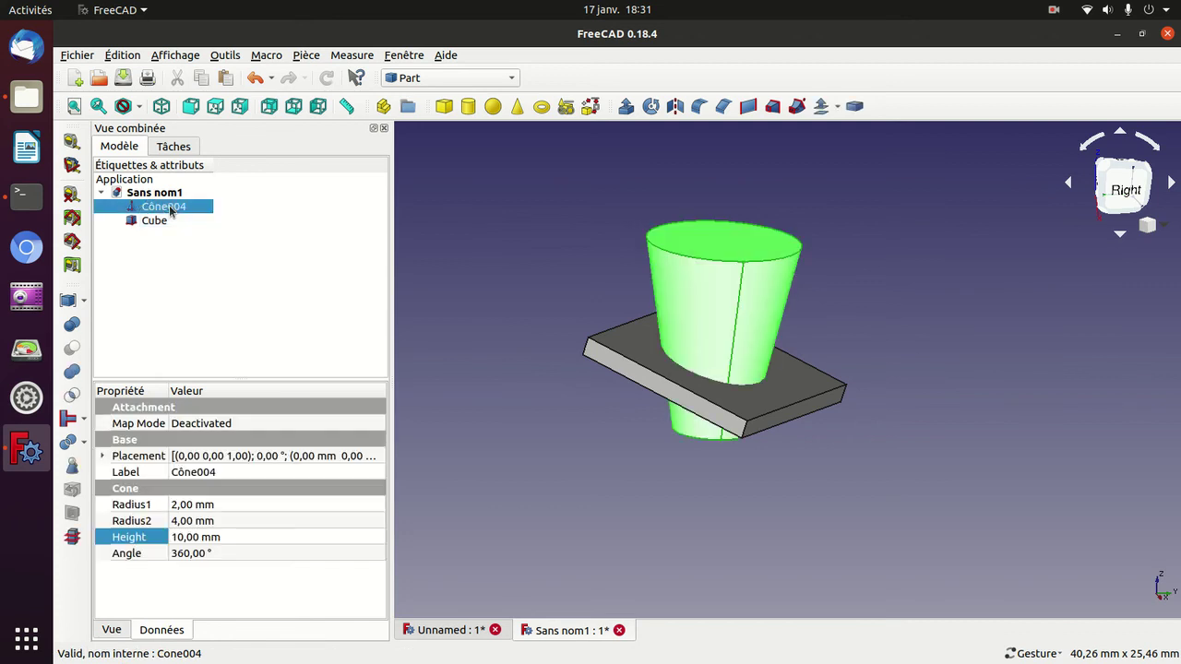
{"action": "left_click", "coordinate": [159, 223], "text": "ctrl"}
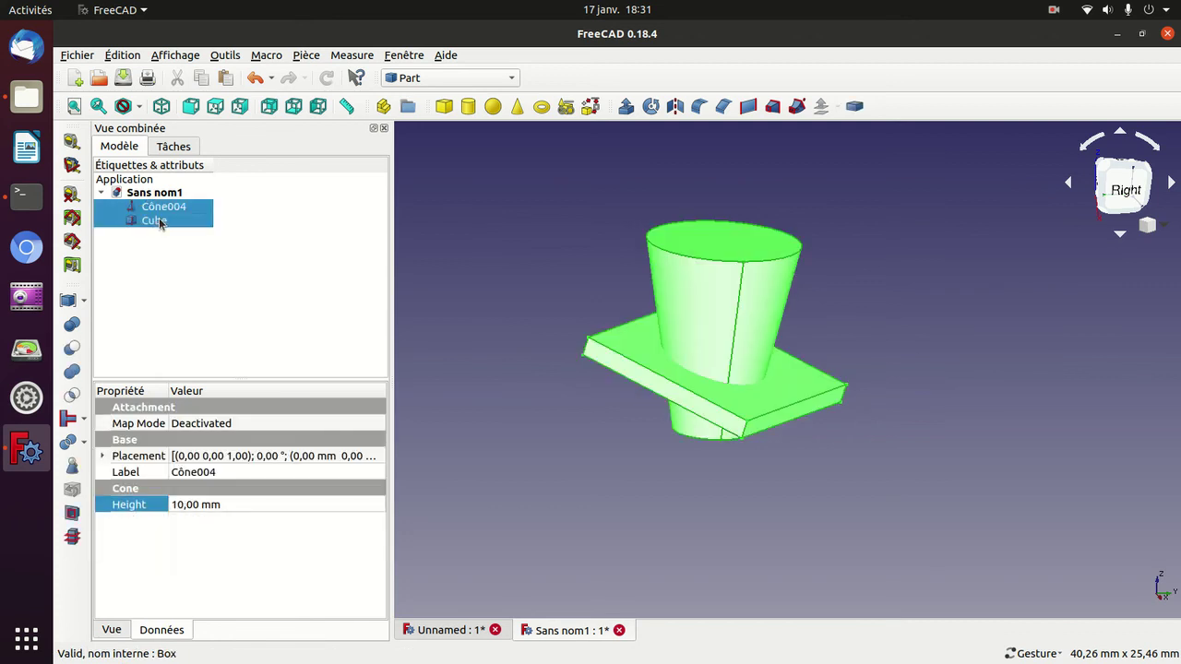
{"action": "left_click", "coordinate": [72, 348]}
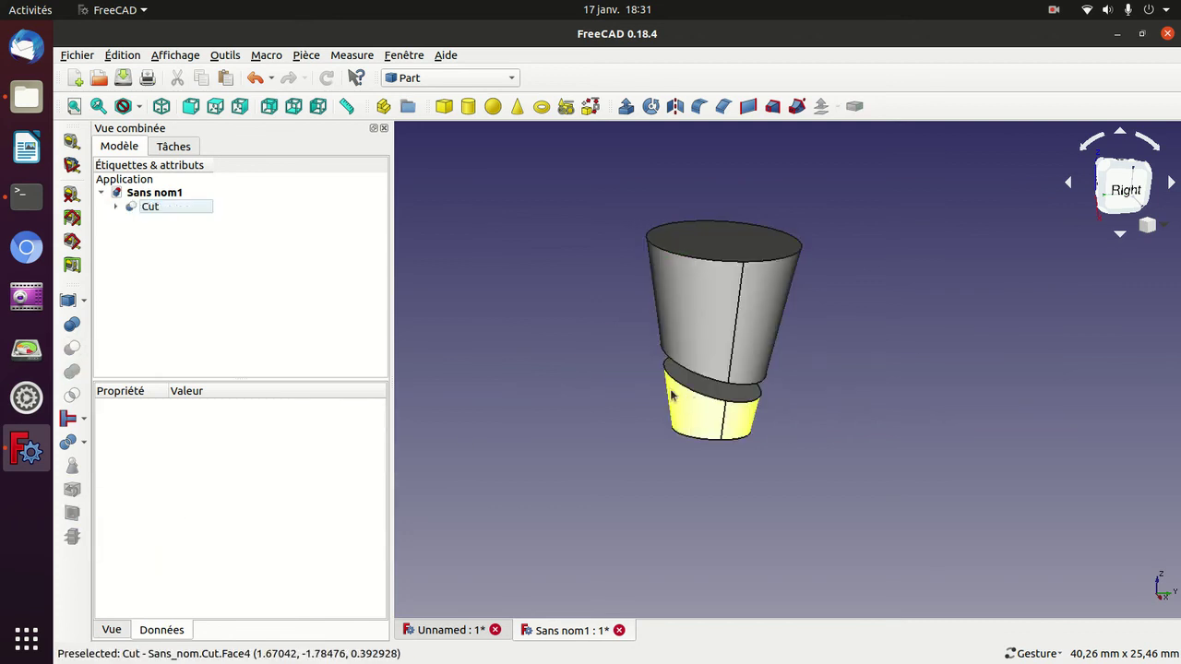
Undo the cut and intersect Cône004 with the Cube to get the Common disc.
{"action": "key", "text": "ctrl+z"}
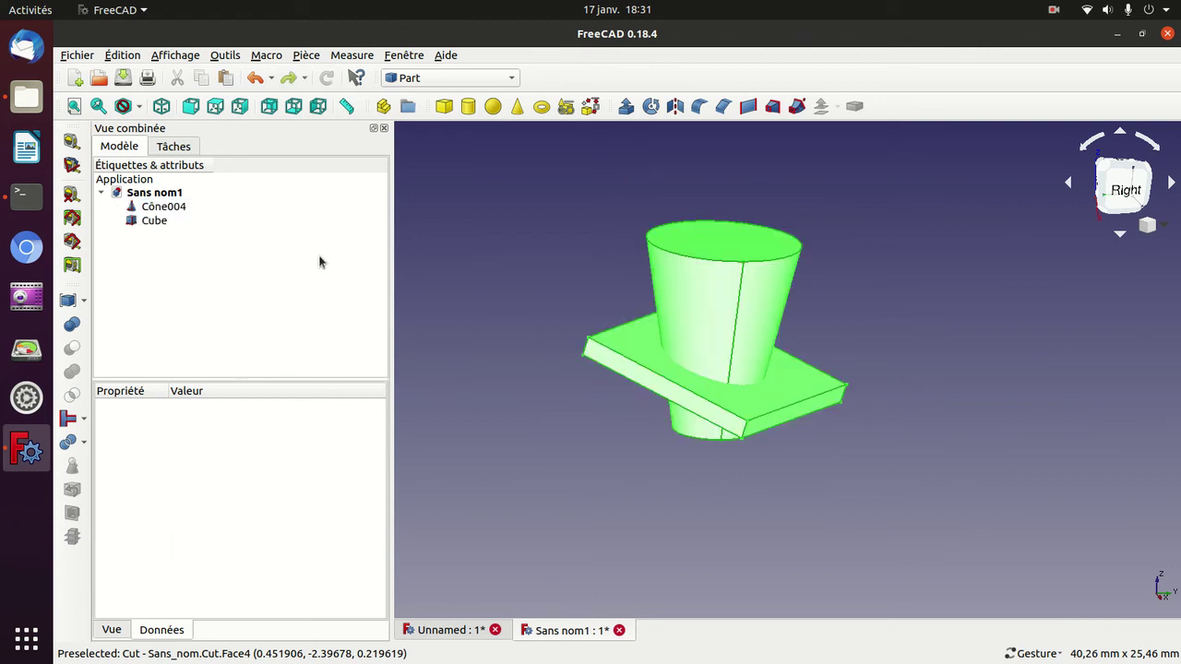
{"action": "left_click", "coordinate": [155, 208]}
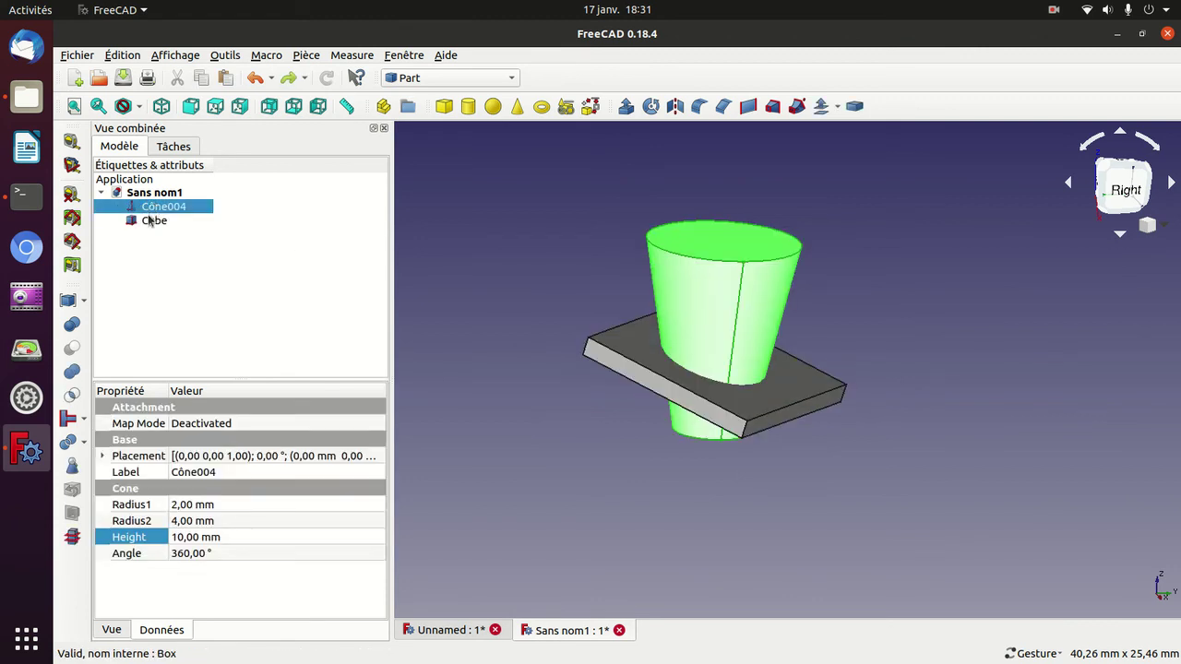
{"action": "left_click", "coordinate": [152, 221], "text": "ctrl"}
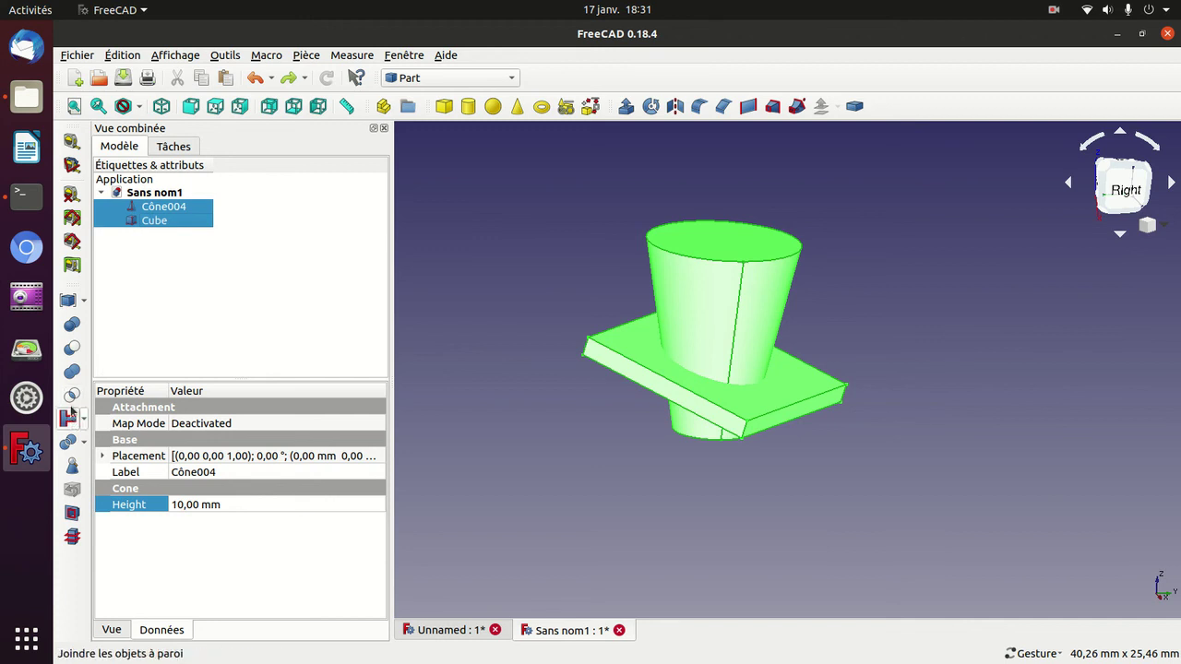
{"action": "left_click", "coordinate": [72, 397]}
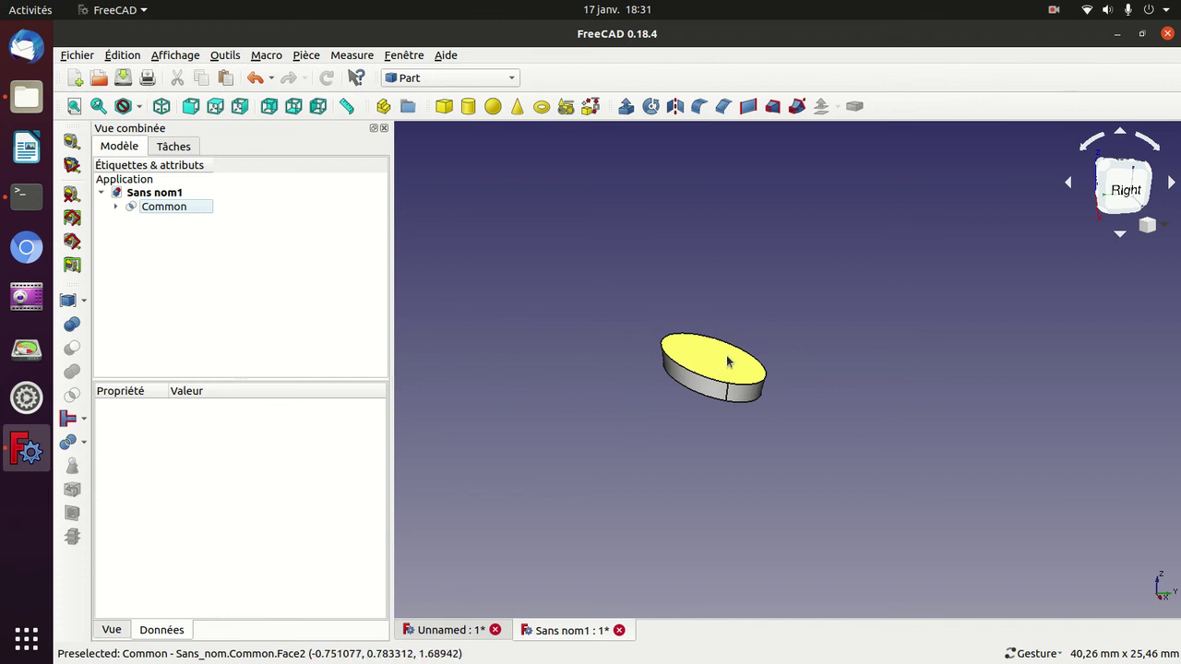
Inspect the disc from several angles and add a default Cylinder to the document.
{"action": "mouse_move", "coordinate": [876, 283]}
{"action": "left_mouse_down"}
{"action": "mouse_move", "coordinate": [899, 366]}
{"action": "mouse_move", "coordinate": [914, 335]}
{"action": "left_mouse_up"}
{"action": "left_click_drag", "start_coordinate": [685, 488], "coordinate": [778, 425]}
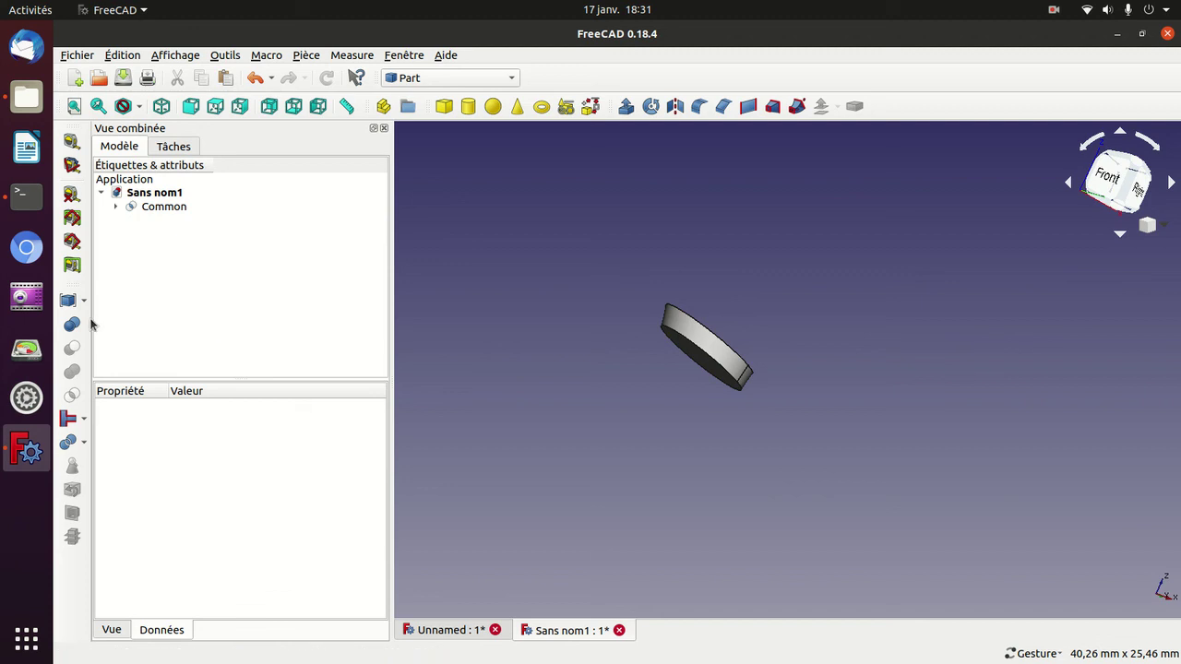
{"action": "mouse_move", "coordinate": [781, 172]}
{"action": "left_mouse_down"}
{"action": "mouse_move", "coordinate": [693, 256]}
{"action": "mouse_move", "coordinate": [540, 177]}
{"action": "left_mouse_up"}
{"action": "left_click", "coordinate": [468, 106]}
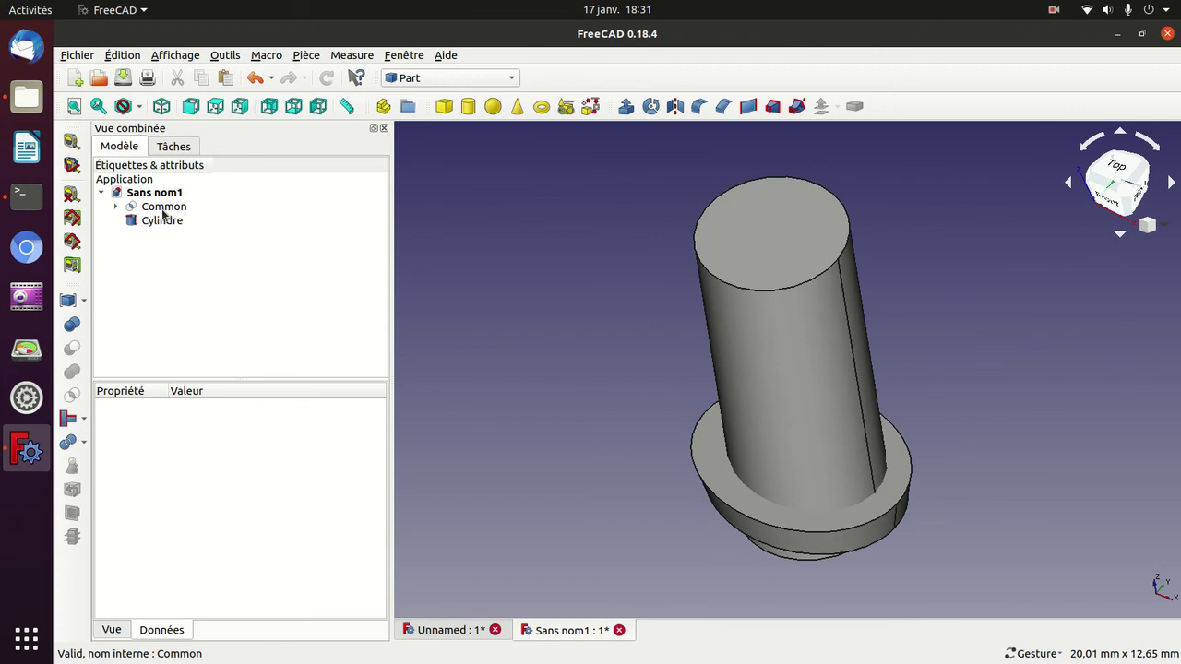
{"action": "left_click", "coordinate": [164, 212]}
{"action": "left_click", "coordinate": [160, 226], "text": "ctrl"}
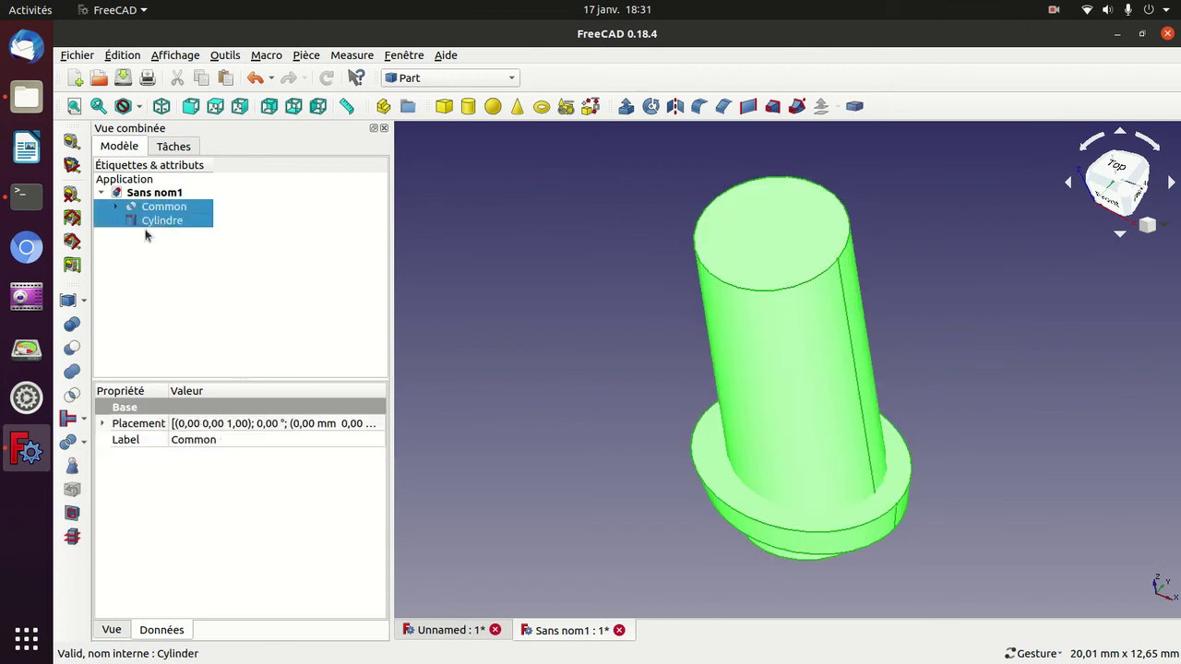
{"action": "left_click", "coordinate": [79, 347]}
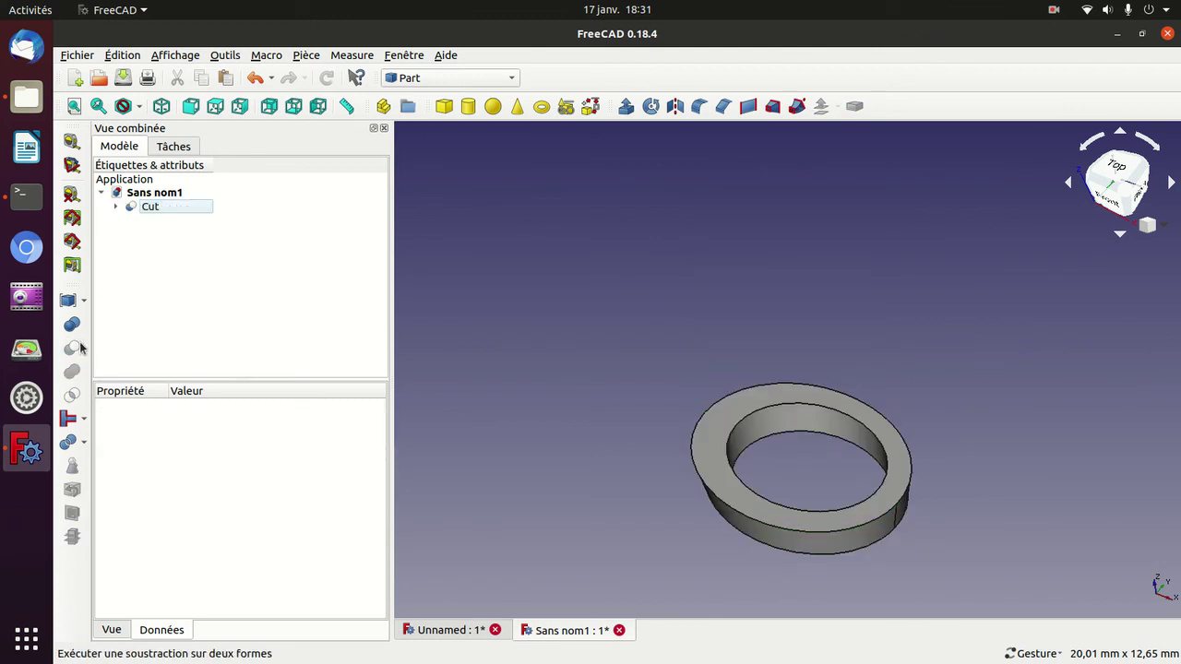
{"action": "mouse_move", "coordinate": [707, 305]}
{"action": "left_mouse_down"}
{"action": "mouse_move", "coordinate": [785, 382]}
{"action": "mouse_move", "coordinate": [635, 392]}
{"action": "mouse_move", "coordinate": [648, 332]}
{"action": "mouse_move", "coordinate": [693, 319]}
{"action": "left_mouse_up"}
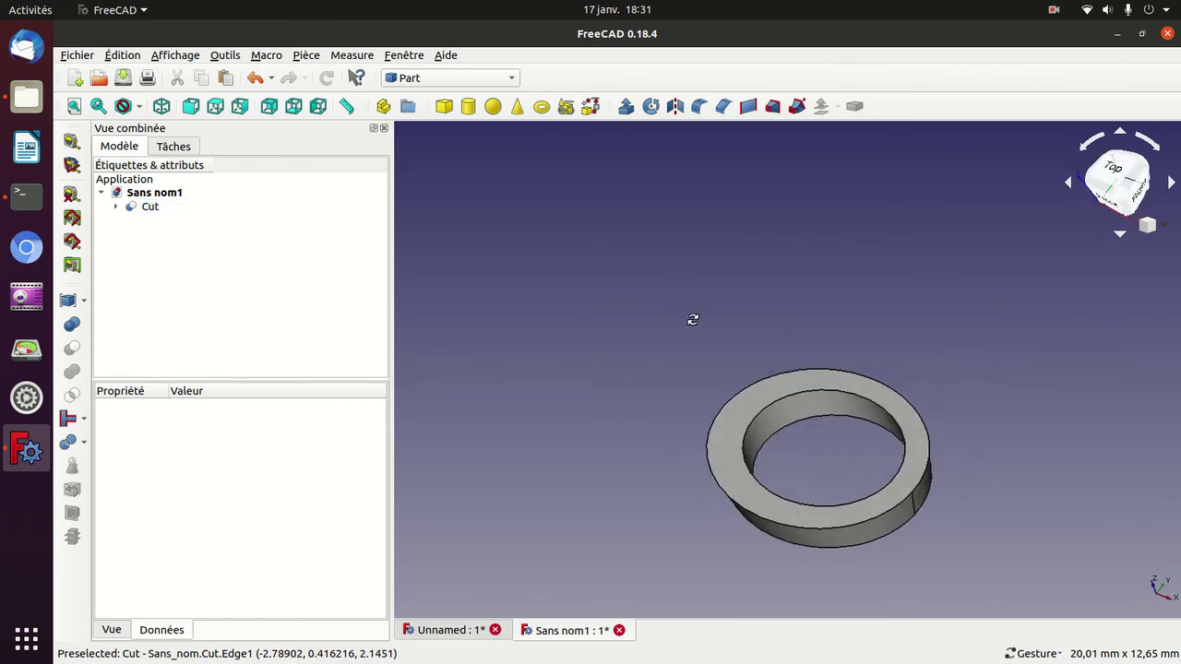
{"action": "key", "text": "ctrl+z"}
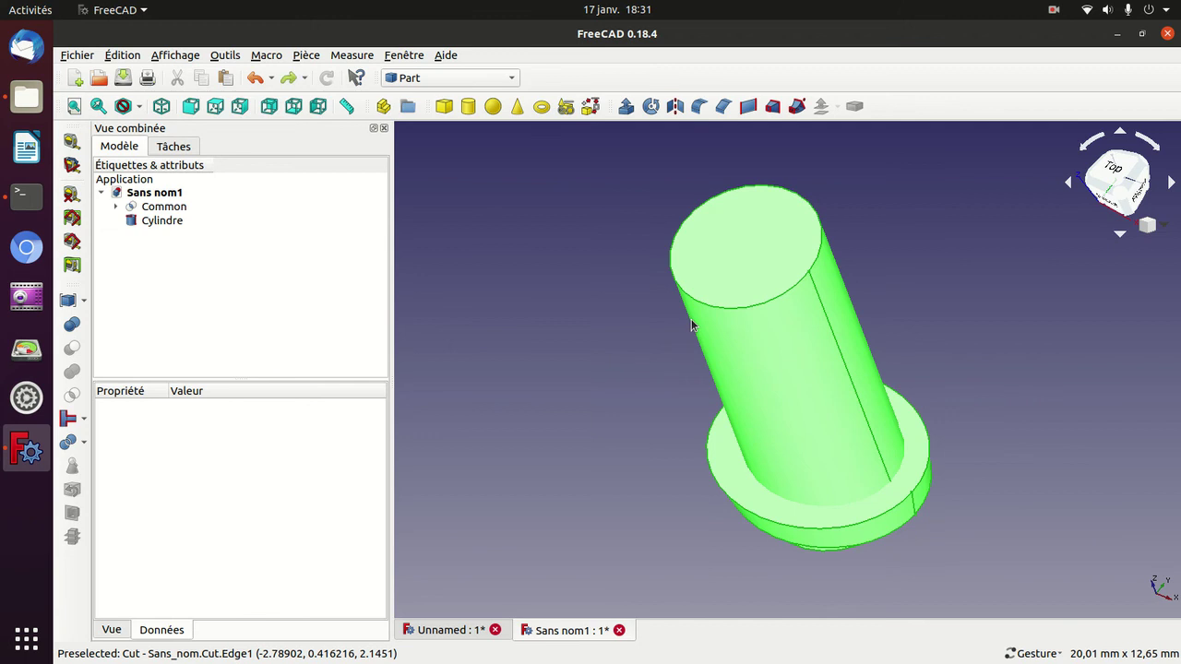
{"action": "left_click", "coordinate": [155, 210]}
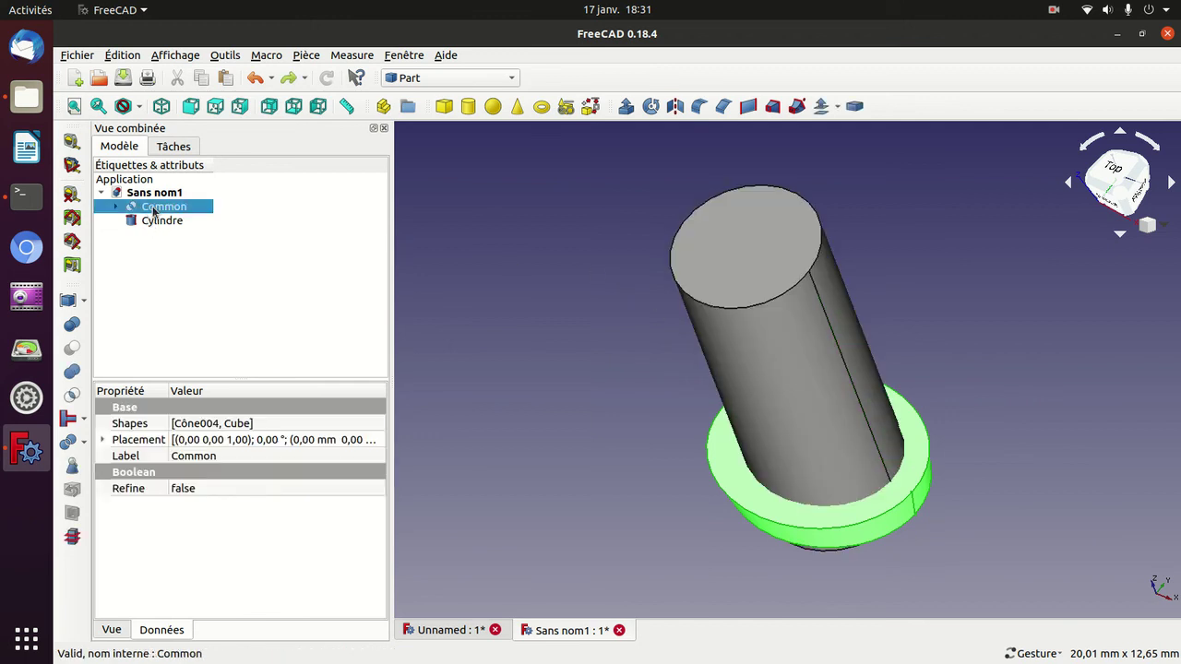
{"action": "left_click", "coordinate": [154, 225], "text": "ctrl"}
{"action": "left_click", "coordinate": [72, 371]}
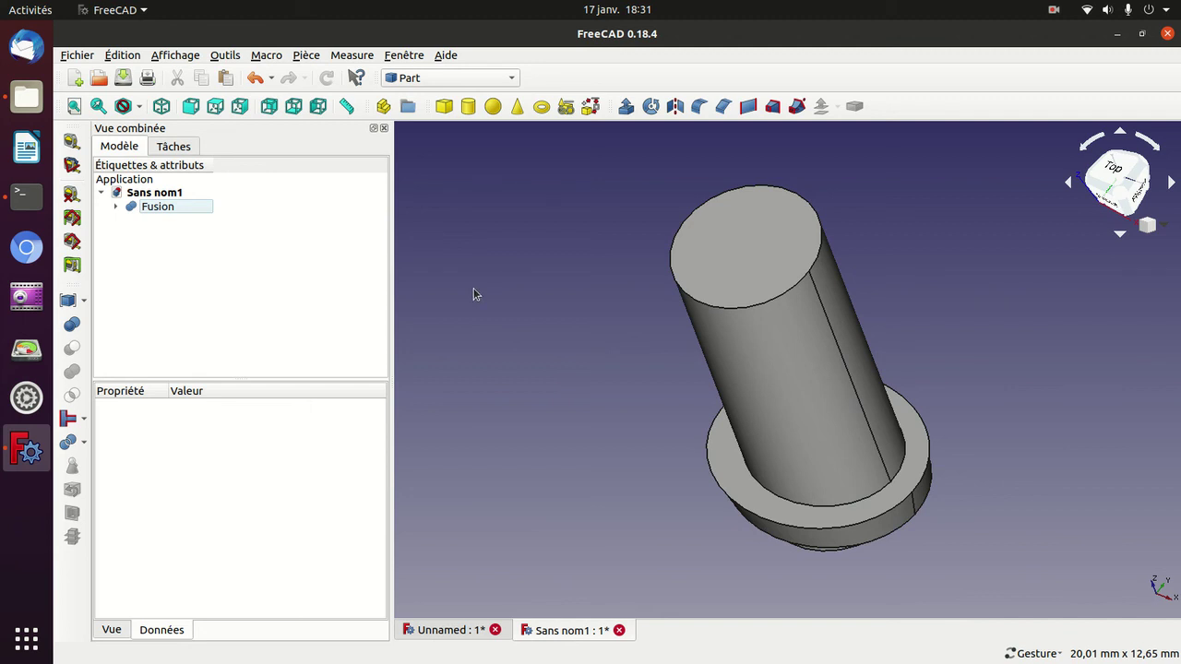
{"action": "key", "text": "ctrl+z"}
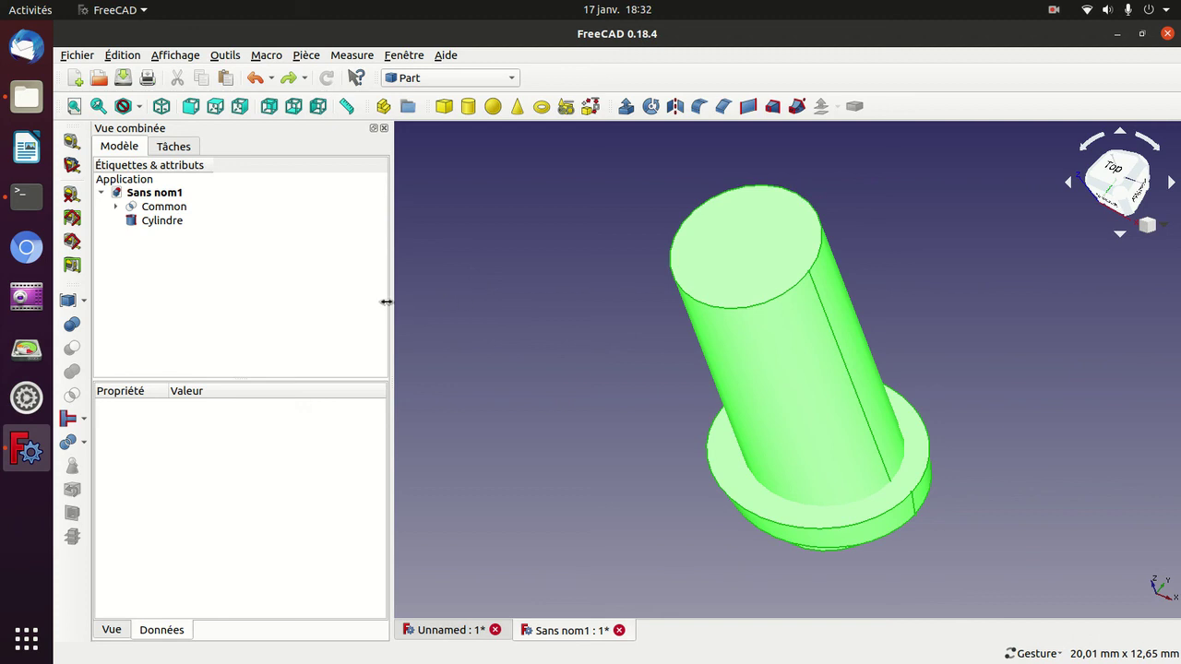
Union Cylindre (first shape) with Common (second shape) in the Boolean panel, then select the resulting Fusion.
{"action": "left_click", "coordinate": [72, 325]}
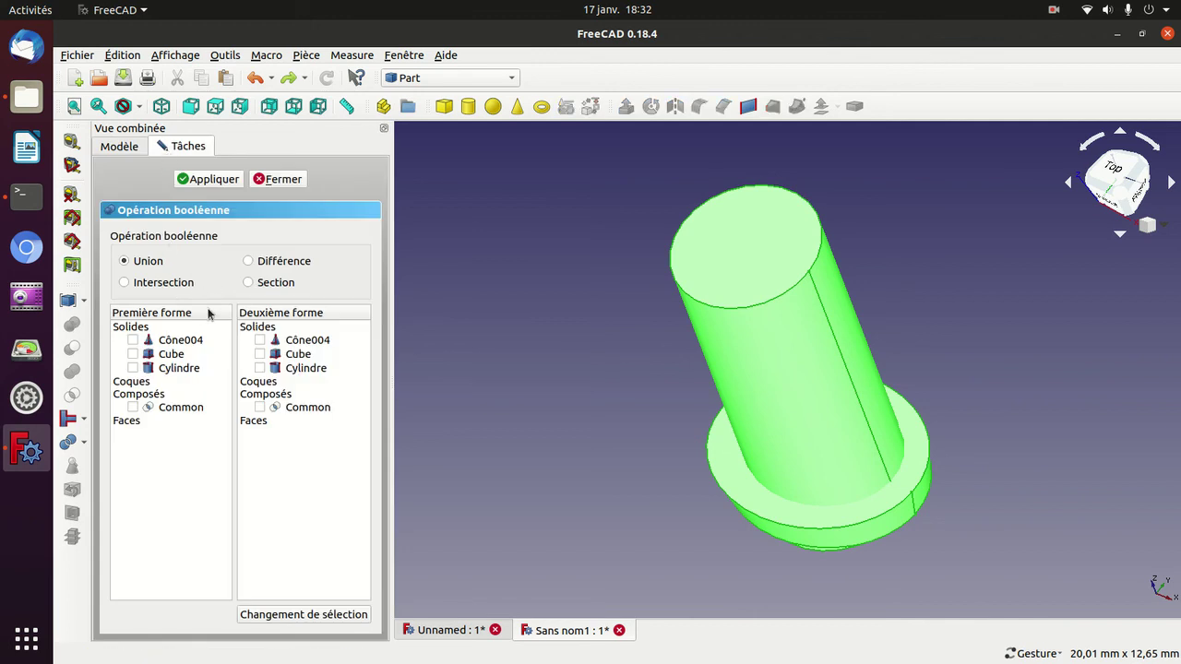
{"action": "left_click", "coordinate": [258, 406]}
{"action": "left_click", "coordinate": [218, 185]}
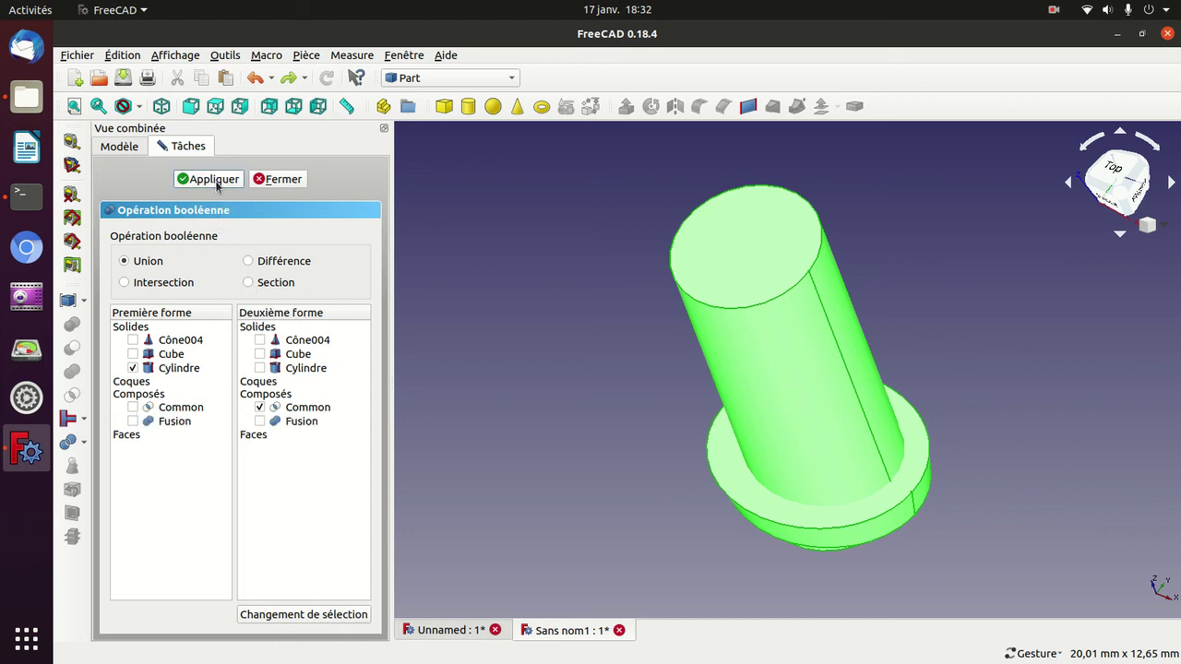
{"action": "left_click", "coordinate": [122, 146]}
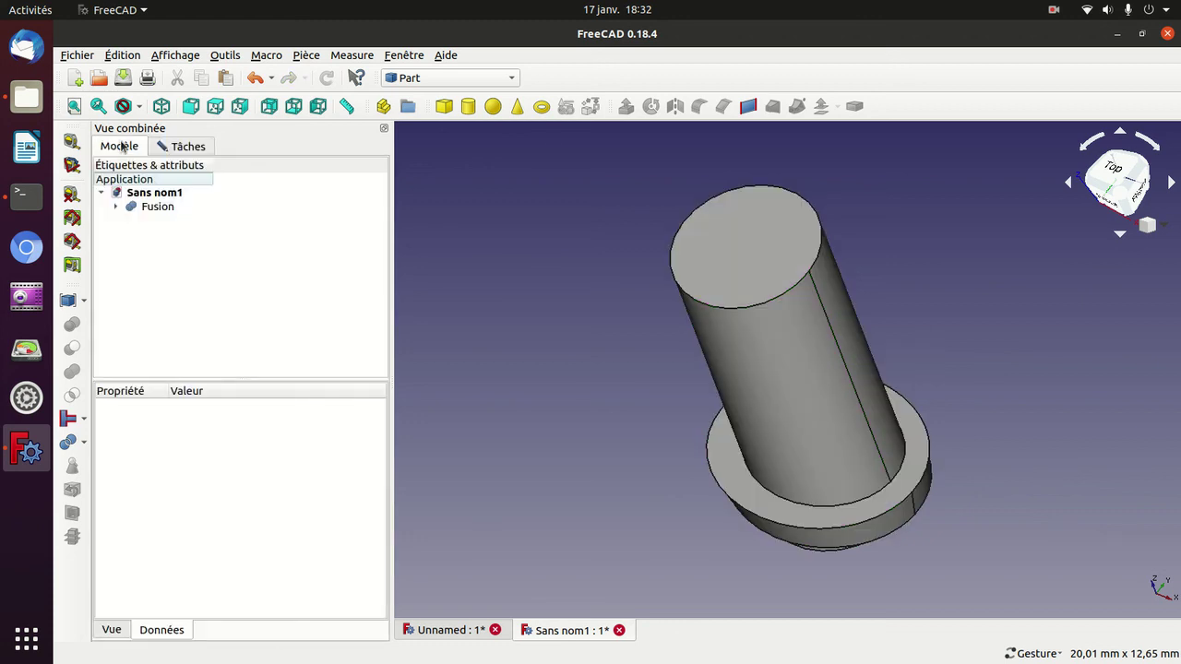
{"action": "left_click", "coordinate": [149, 208]}
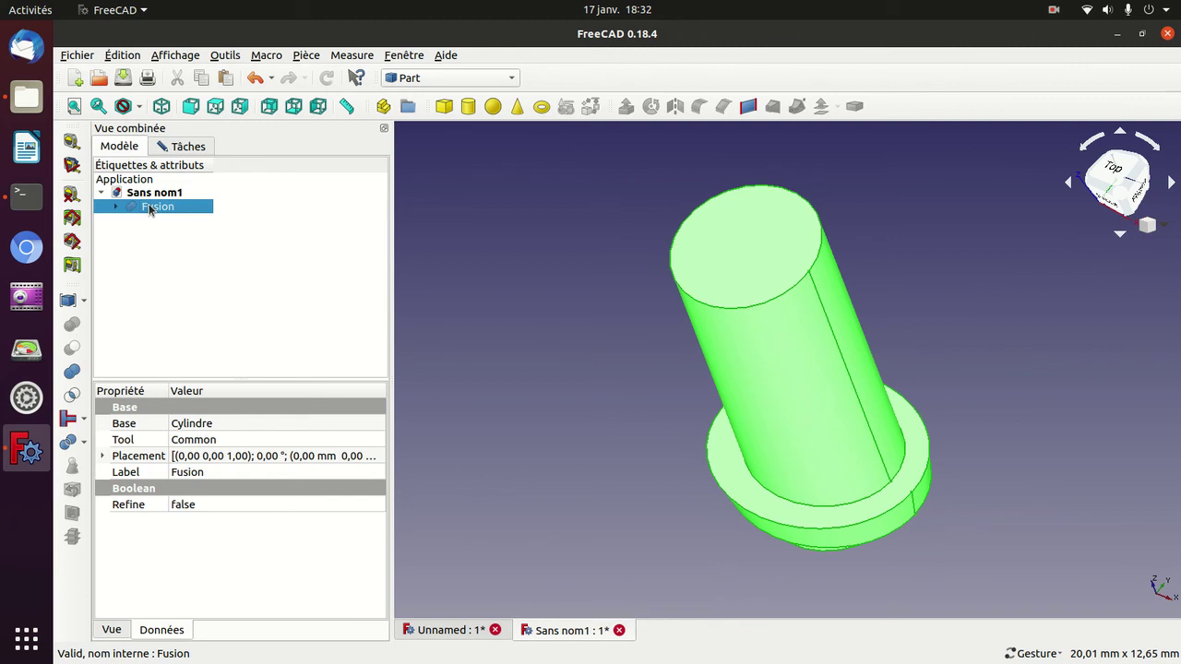
Dismiss the Pièce menu, switch to isometric view, and close the leftover Boolean task panel.
{"action": "left_click", "coordinate": [308, 55]}
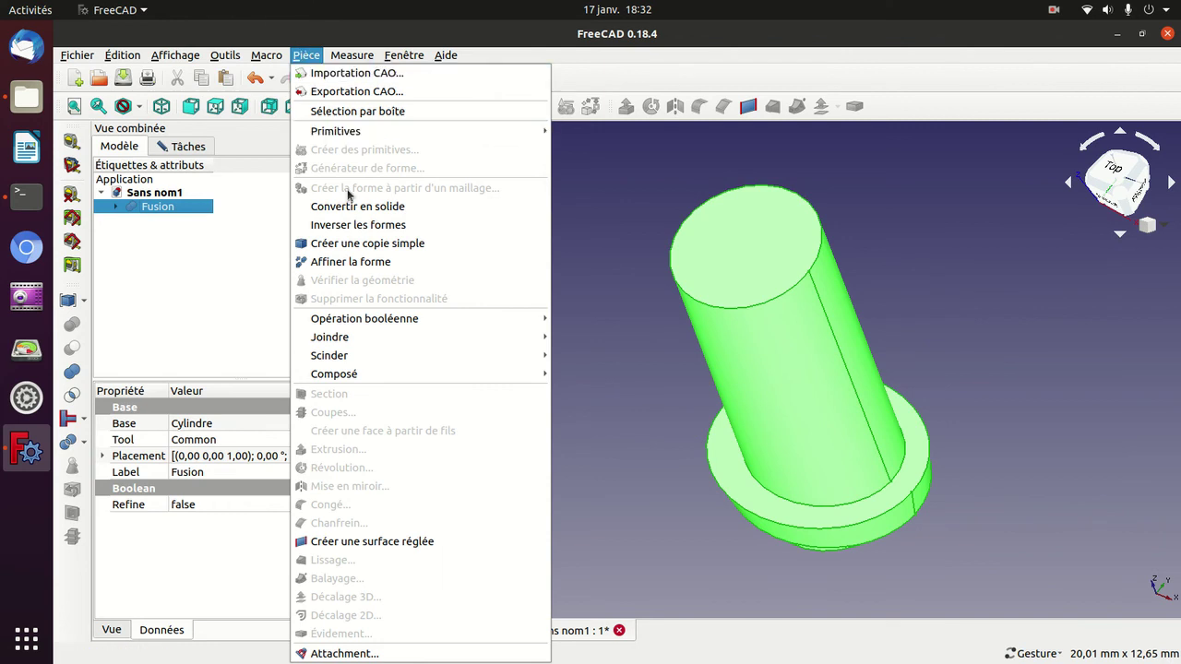
{"action": "mouse_move", "coordinate": [406, 318]}
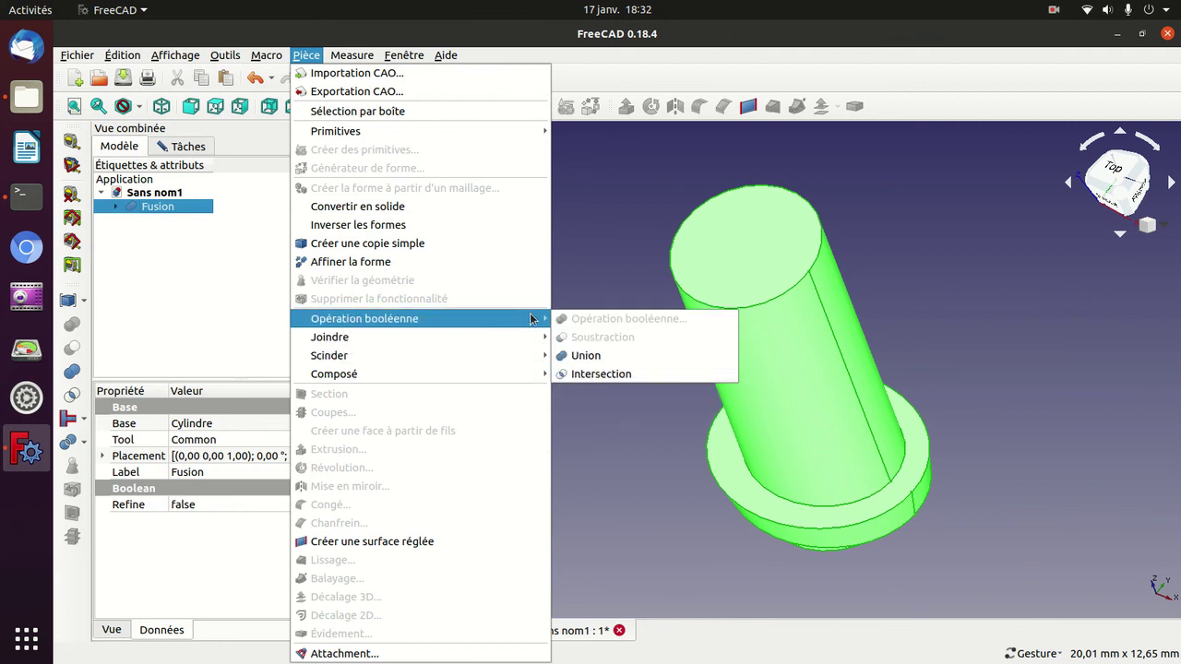
{"action": "left_click", "coordinate": [595, 268]}
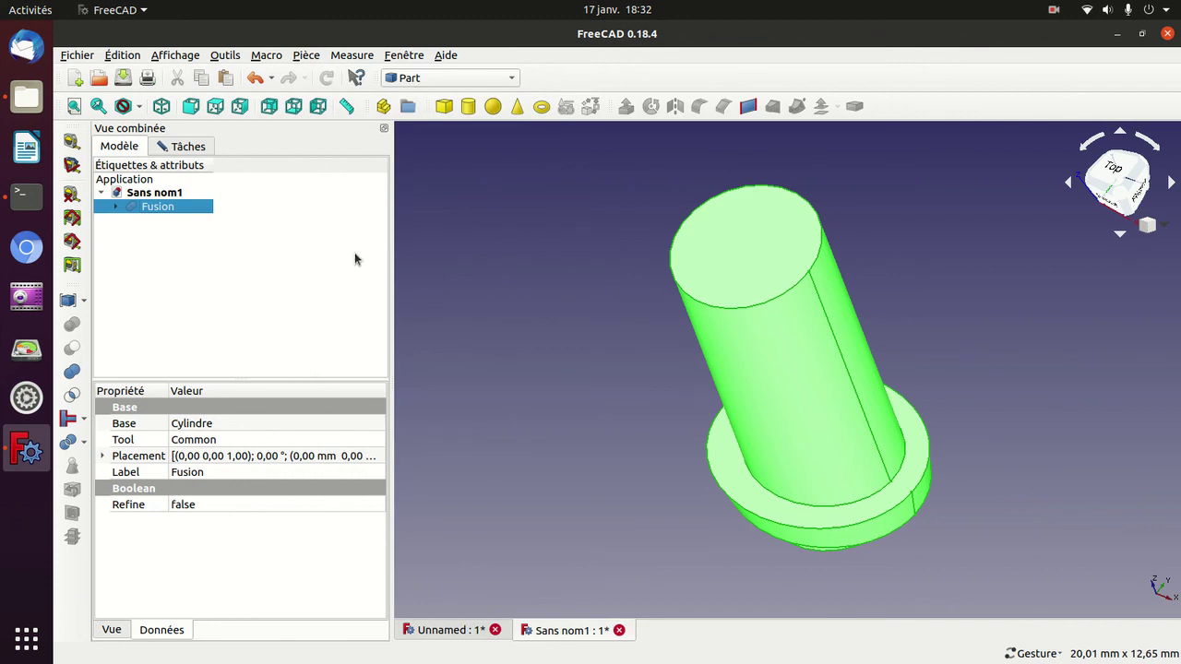
{"action": "left_click", "coordinate": [587, 296]}
{"action": "key", "text": "0"}
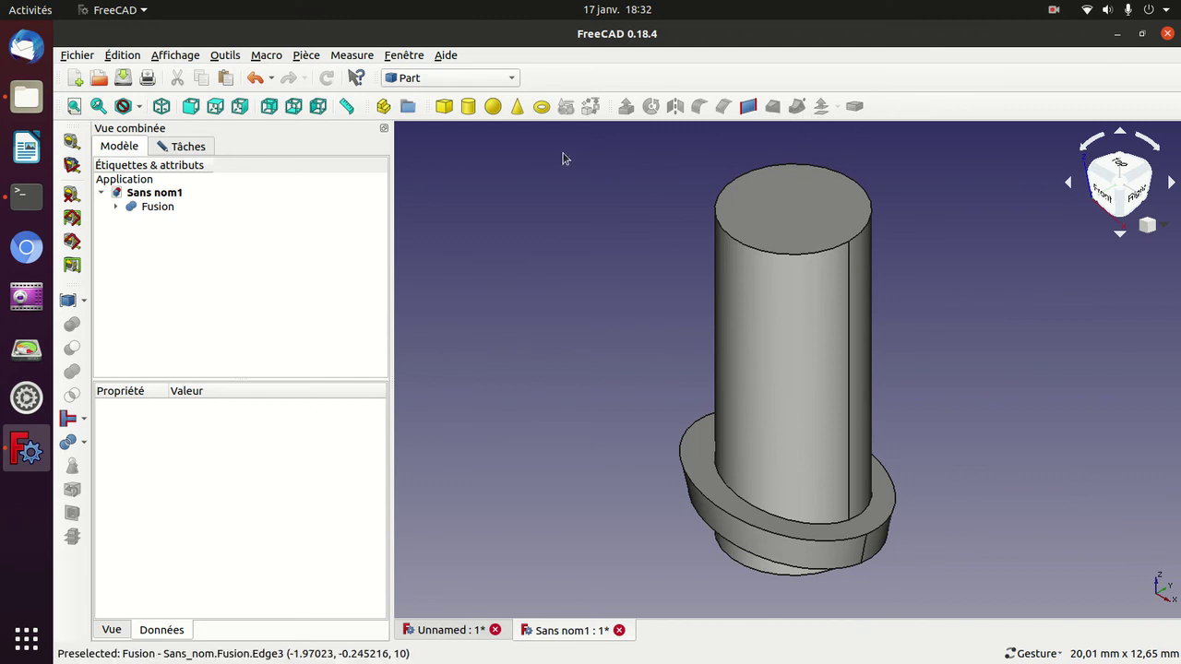
{"action": "left_click", "coordinate": [188, 146]}
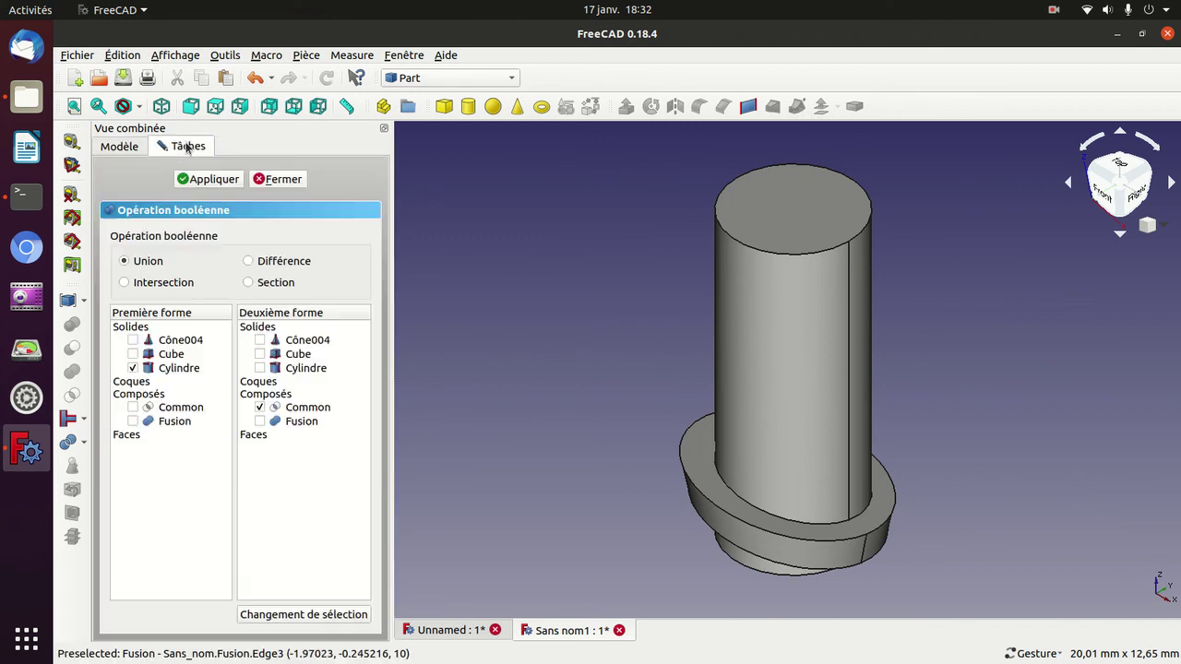
{"action": "left_click", "coordinate": [287, 179]}
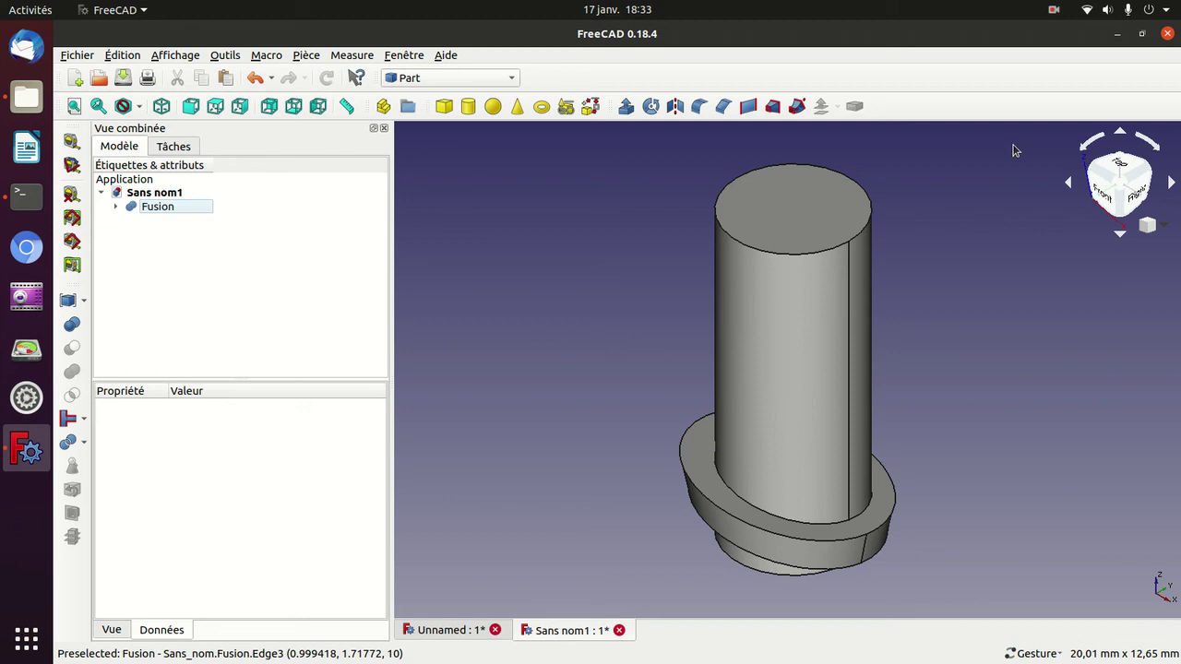
{"action": "left_click_drag", "start_coordinate": [951, 198], "coordinate": [870, 301]}
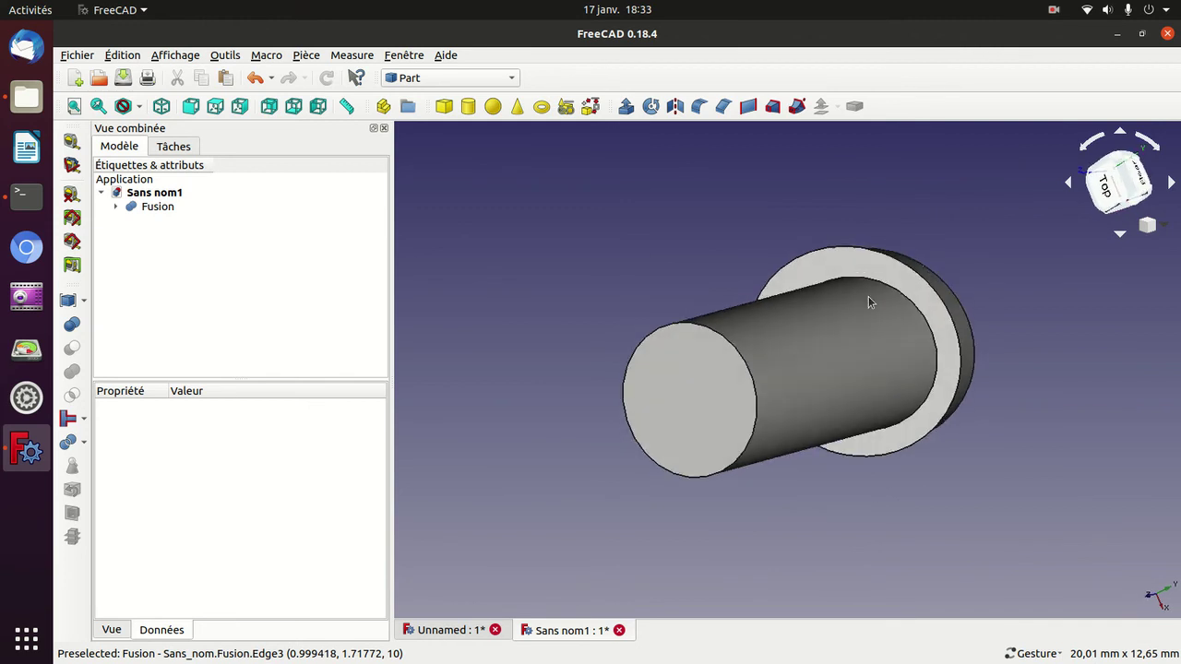